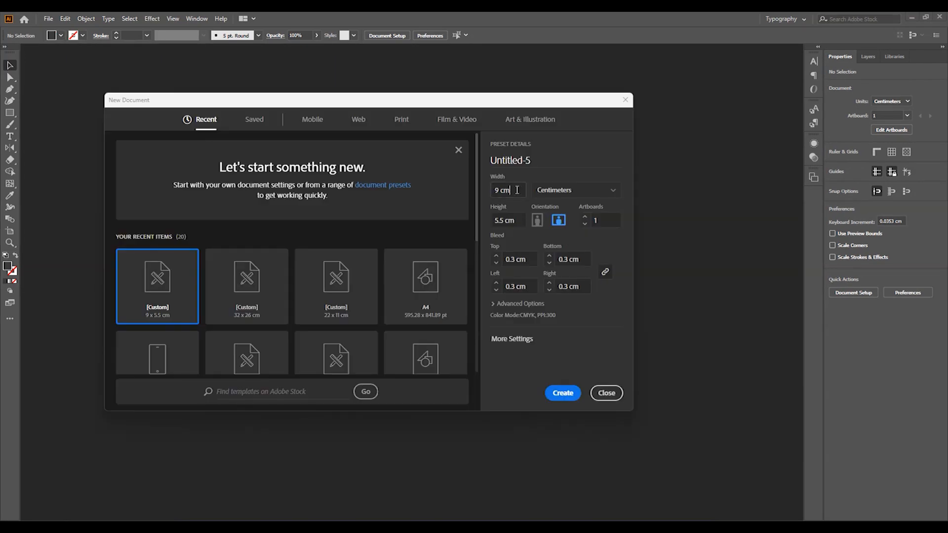
# - Create the Untitled-5 card document at 9 × 5.5 cm with 0.3 cm bleed on every side
pyautogui.moveTo(517, 190); pyautogui.dragTo(486, 197)
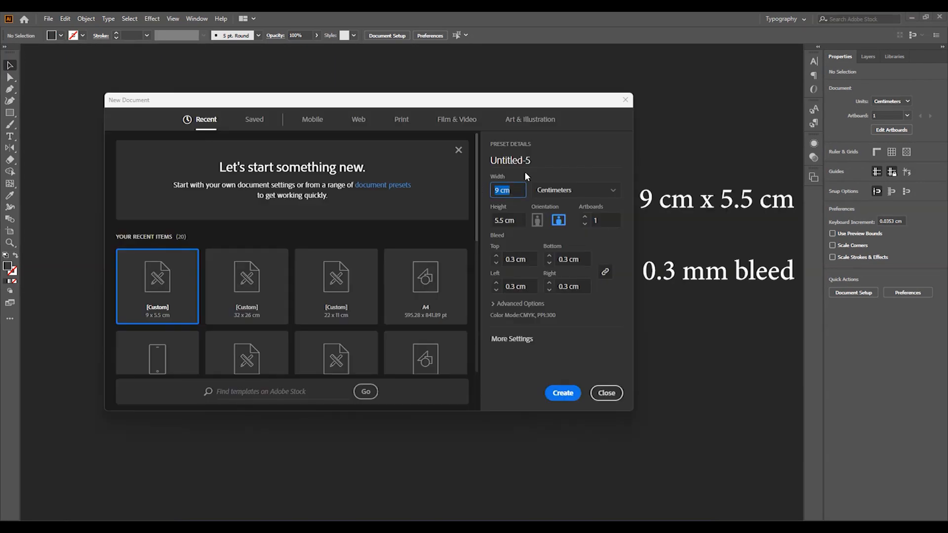
pyautogui.write('9')
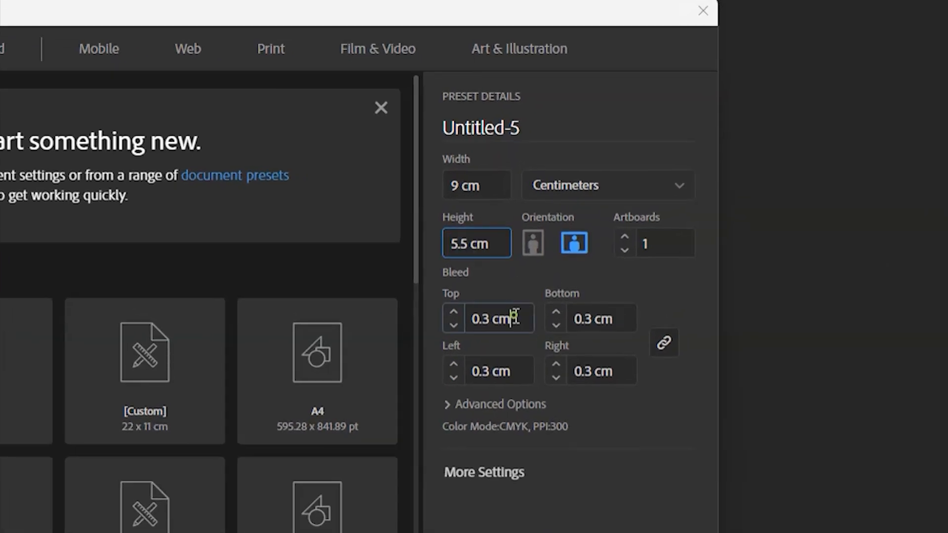
pyautogui.click(524, 259)
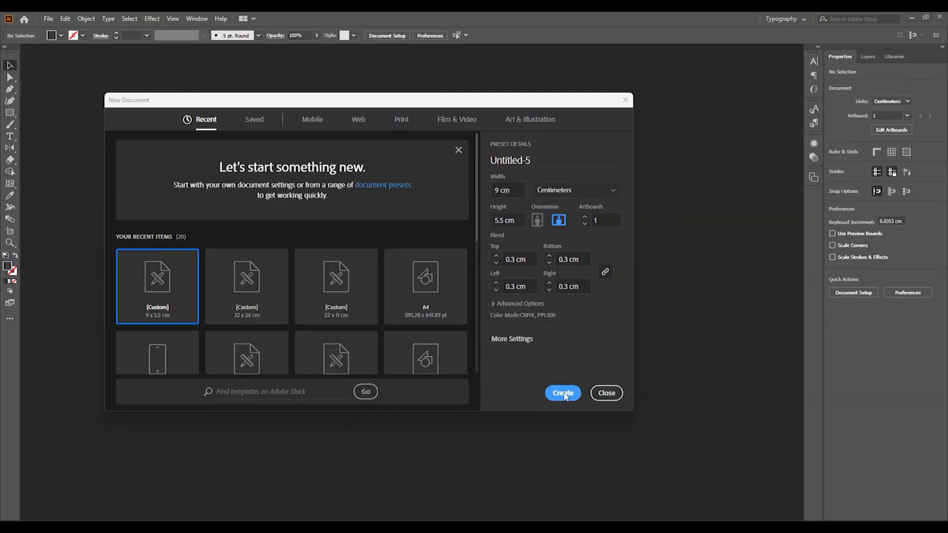
pyautogui.click(563, 393)
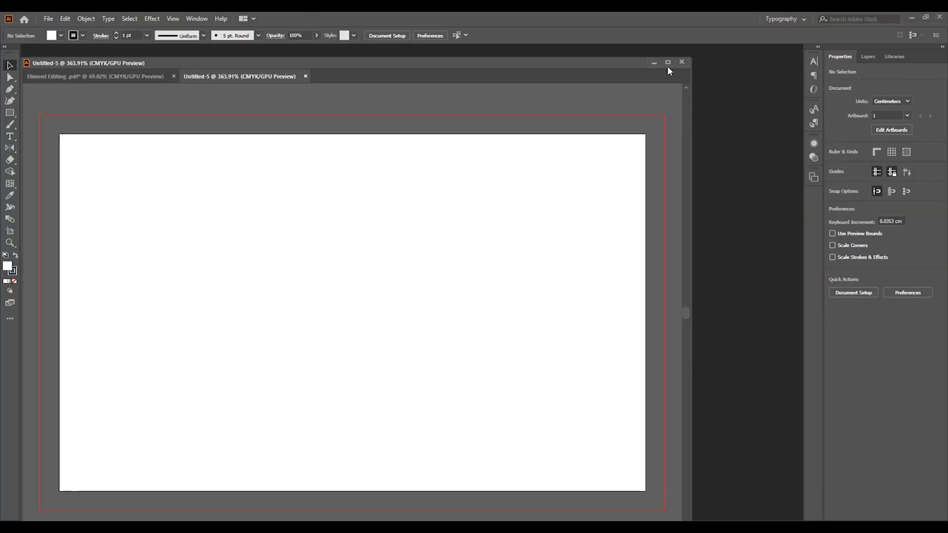
# - Dock the new document window in the workspace and centre the artboard in view
pyautogui.click(668, 63)
pyautogui.click(926, 17)
pyautogui.moveTo(442, 65); pyautogui.dragTo(464, 57)
pyautogui.hotkey('ctrl', 'space')
pyautogui.moveTo(408, 189); pyautogui.dragTo(381, 188)
pyautogui.press('space')
pyautogui.moveTo(335, 251); pyautogui.dragTo(390, 274)
# - Draw a 9.6 × 6.1 cm rectangle with the Rectangle tool
pyautogui.press('m')
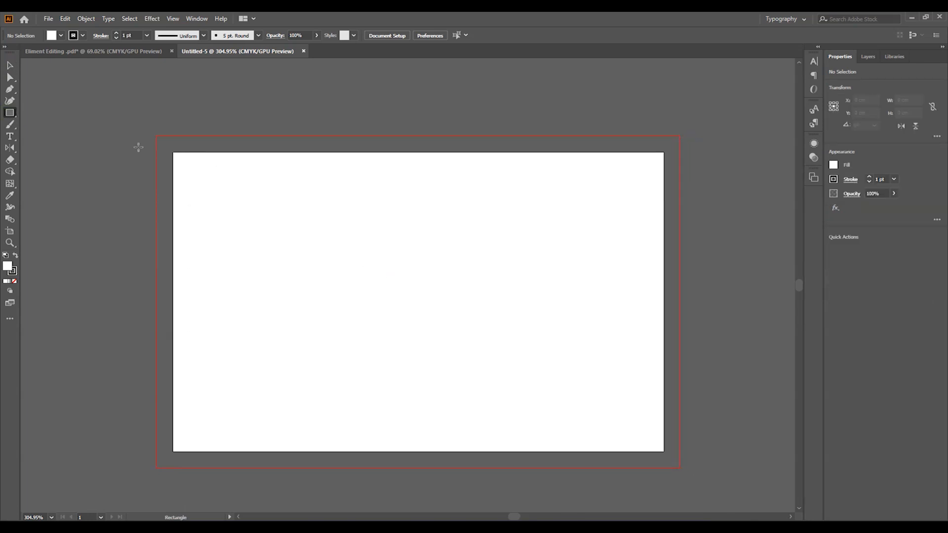
pyautogui.click(417, 290)
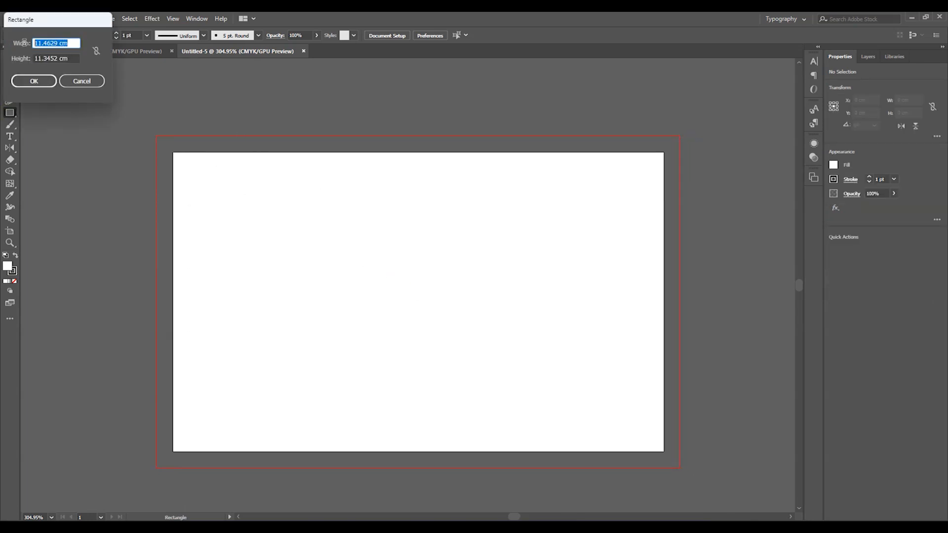
pyautogui.moveTo(45, 26); pyautogui.dragTo(418, 275)
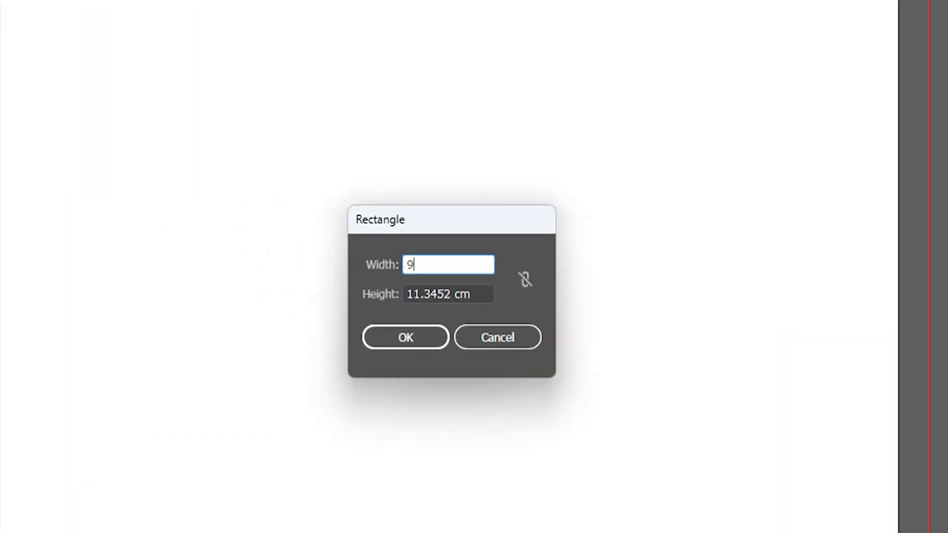
pyautogui.write('.6')
pyautogui.press('Tab')
pyautogui.write('6.1')
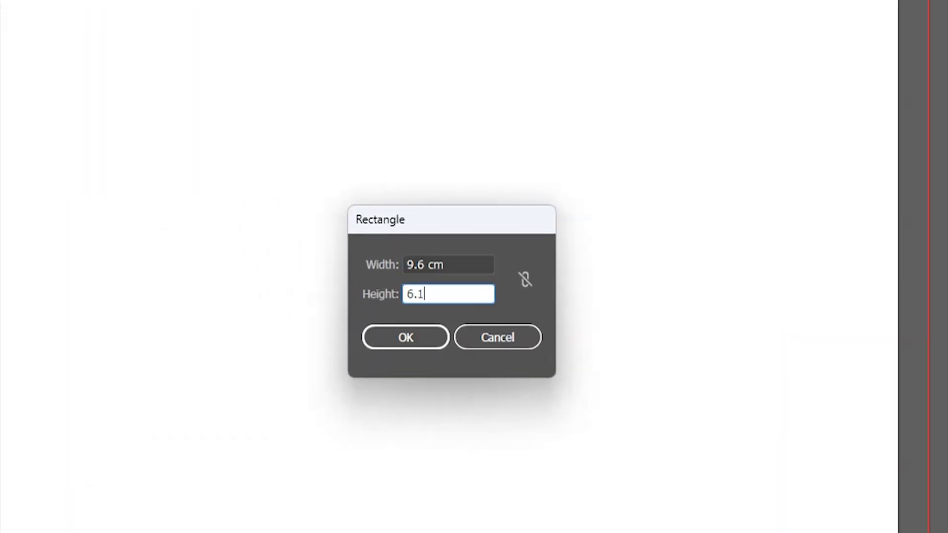
pyautogui.click(437, 335)
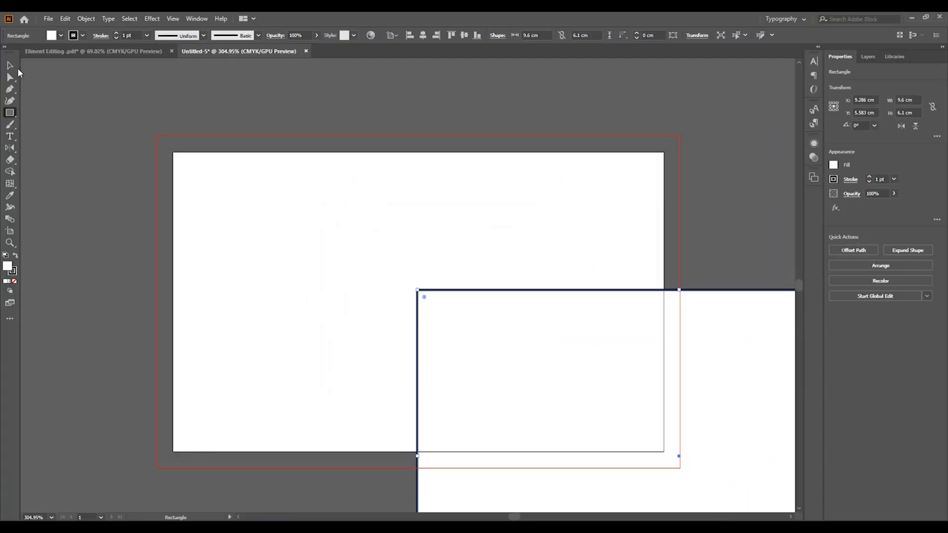
# - Centre the rectangle horizontally and vertically on the artboard, deselect it, and show the rulers
pyautogui.click(10, 65)
pyautogui.click(422, 35)
pyautogui.click(465, 35)
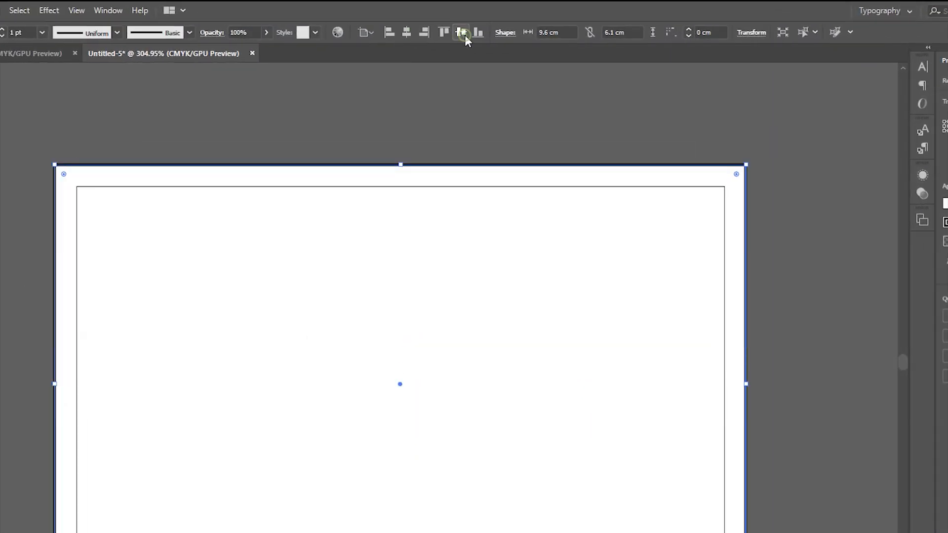
pyautogui.click(61, 35)
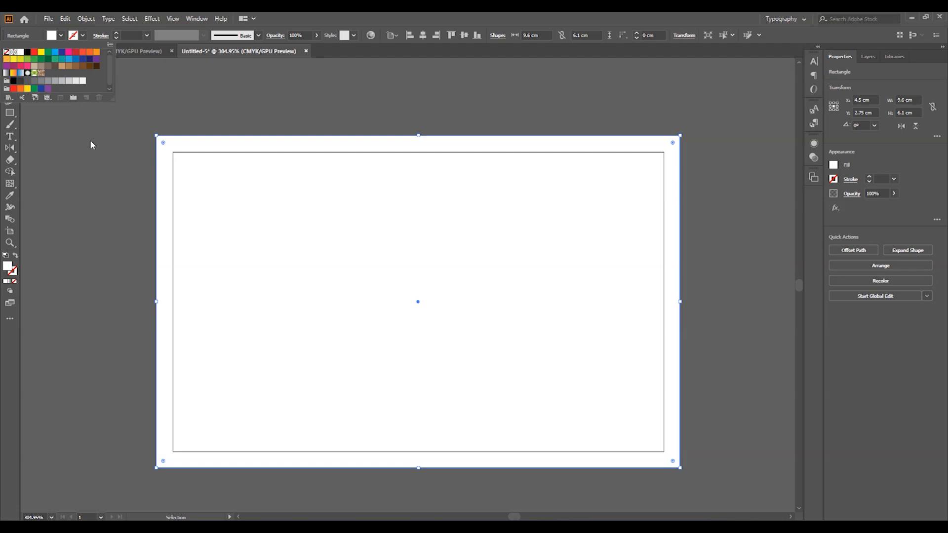
pyautogui.click(57, 148)
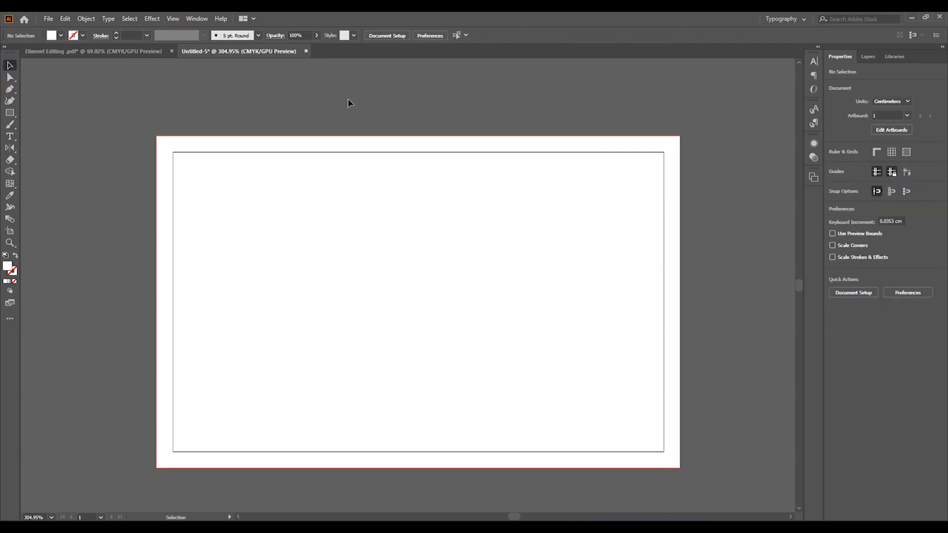
pyautogui.hotkey('ctrl', 'r')
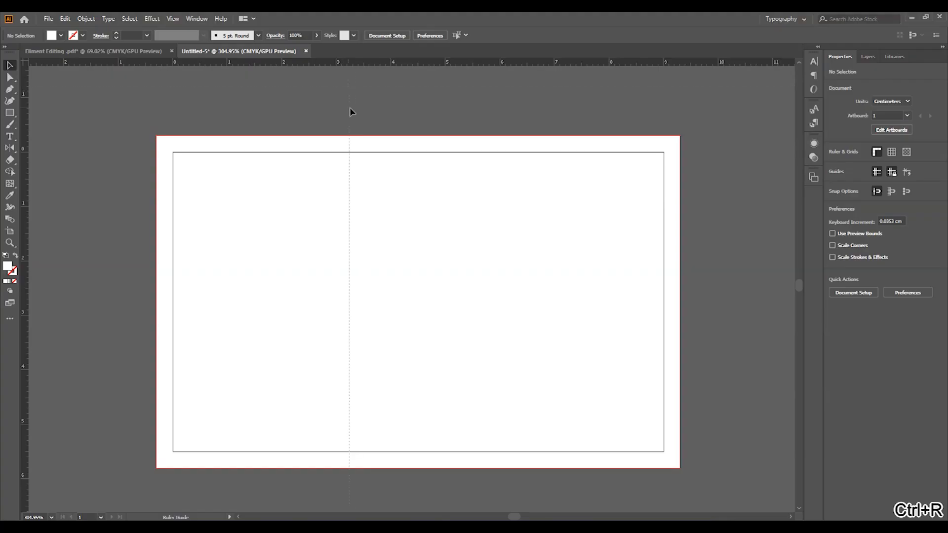
# - Drag a vertical guide from the left ruler onto the card artboard
pyautogui.moveTo(351, 110); pyautogui.dragTo(368, 134)
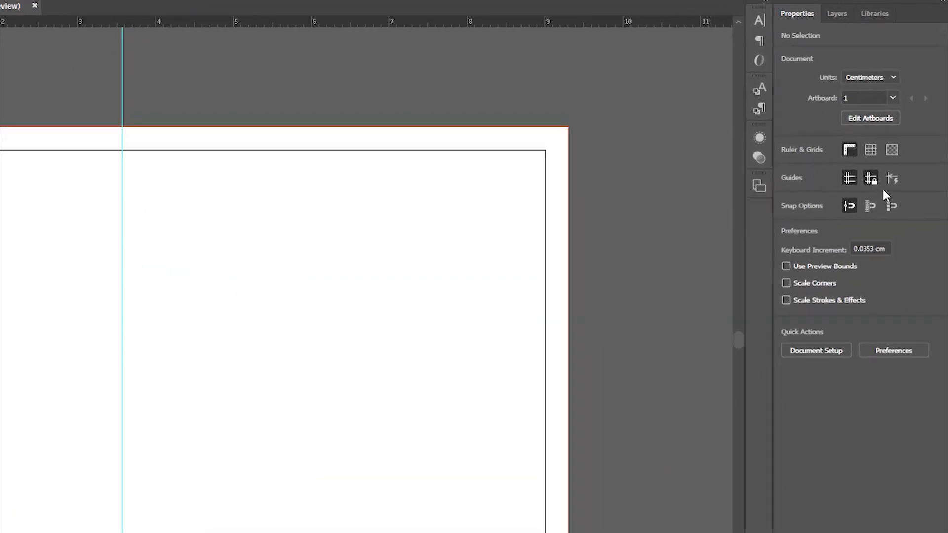
# - Unlock guides and align the vertical guide to the artboard's left and right edges
pyautogui.click(868, 184)
pyautogui.click(52, 37)
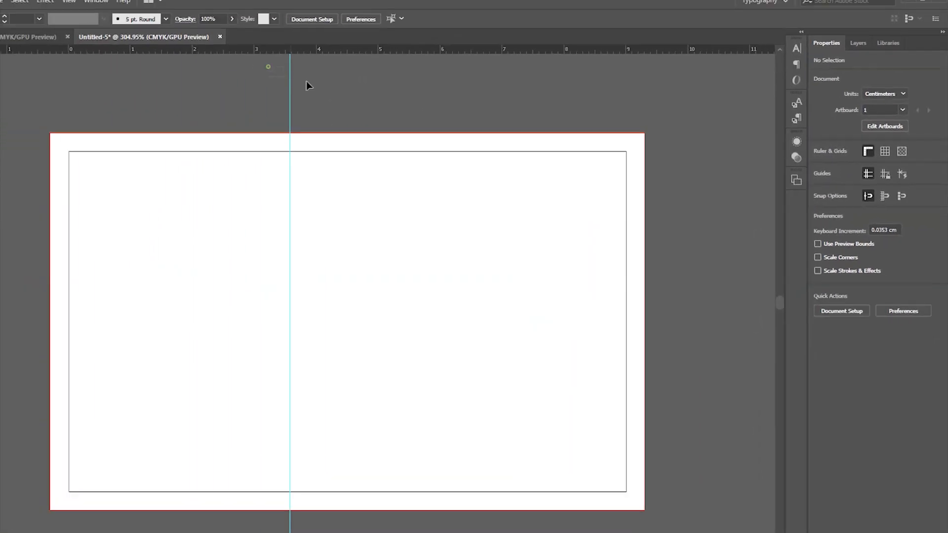
pyautogui.click(409, 35)
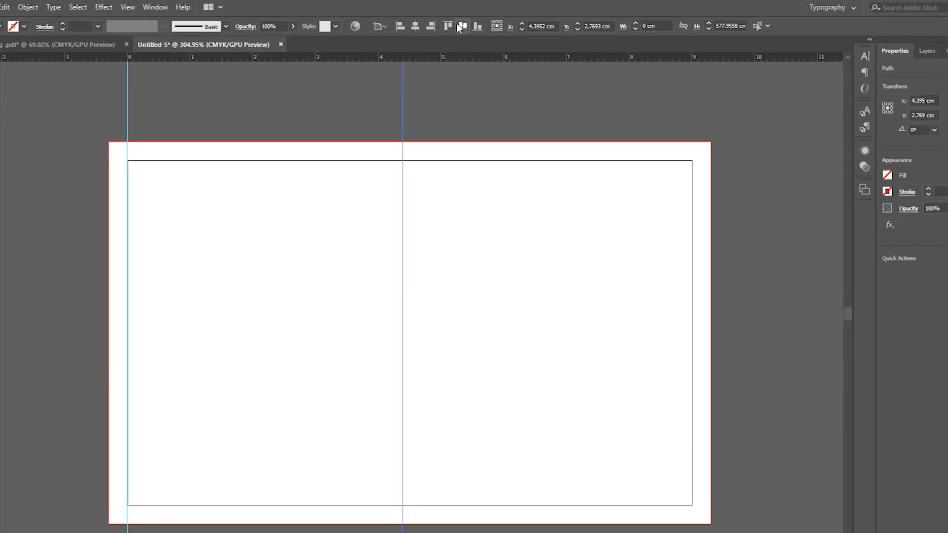
pyautogui.click(417, 26)
# - Add two horizontal guides and snap them to the artboard's bottom and top edges
pyautogui.moveTo(408, 58); pyautogui.dragTo(413, 169)
pyautogui.moveTo(444, 58); pyautogui.dragTo(439, 324)
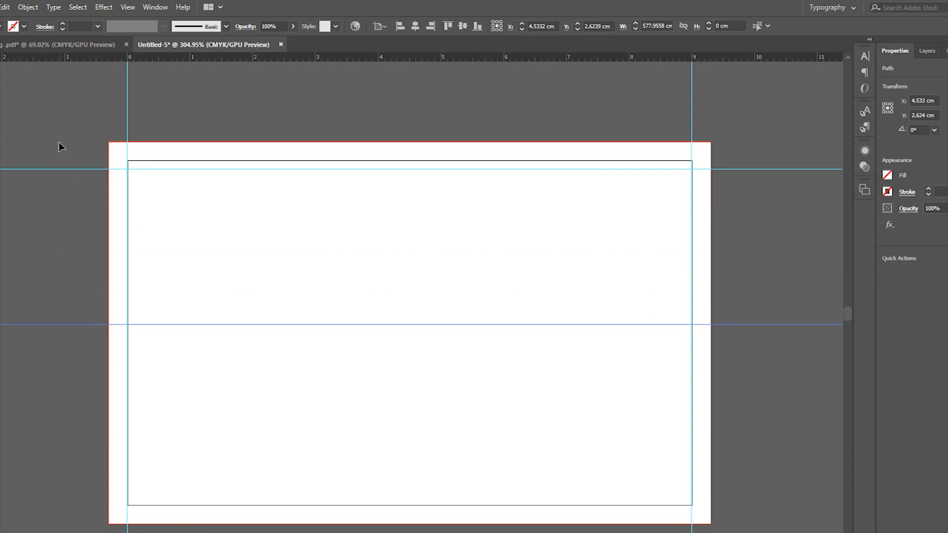
pyautogui.click(476, 27)
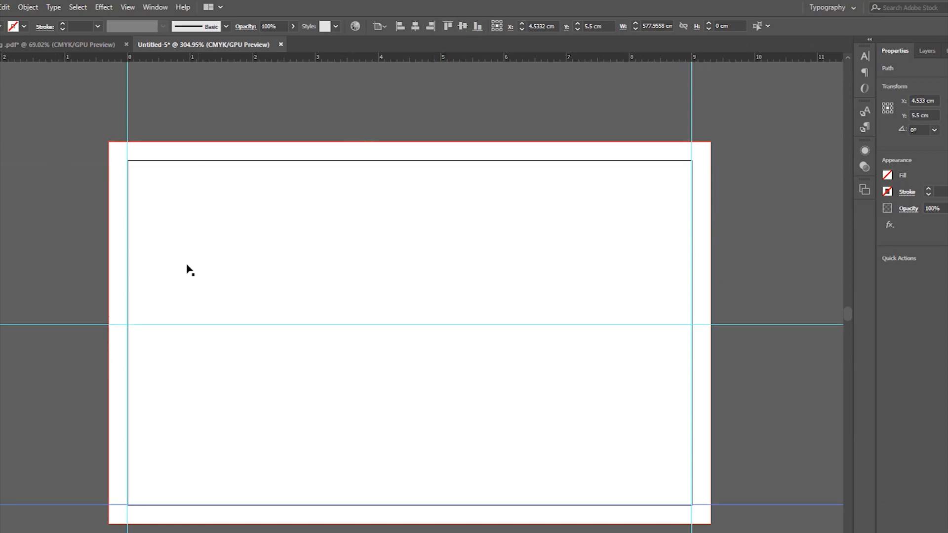
pyautogui.moveTo(42, 348); pyautogui.dragTo(42, 350)
pyautogui.click(448, 26)
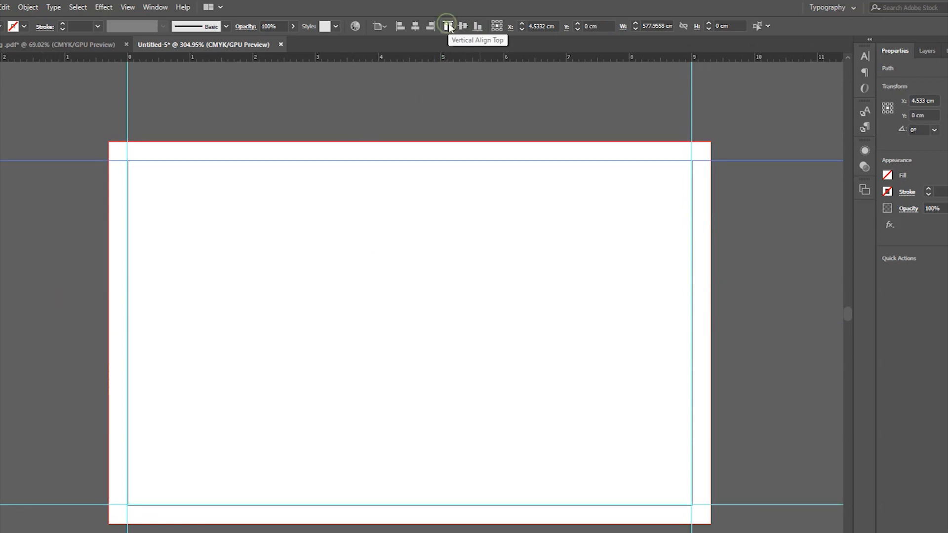
pyautogui.click(662, 127)
# - Move the right vertical guide by 0 horizontal, 0.3 cm vertical in the Move dialog
pyautogui.click(691, 97)
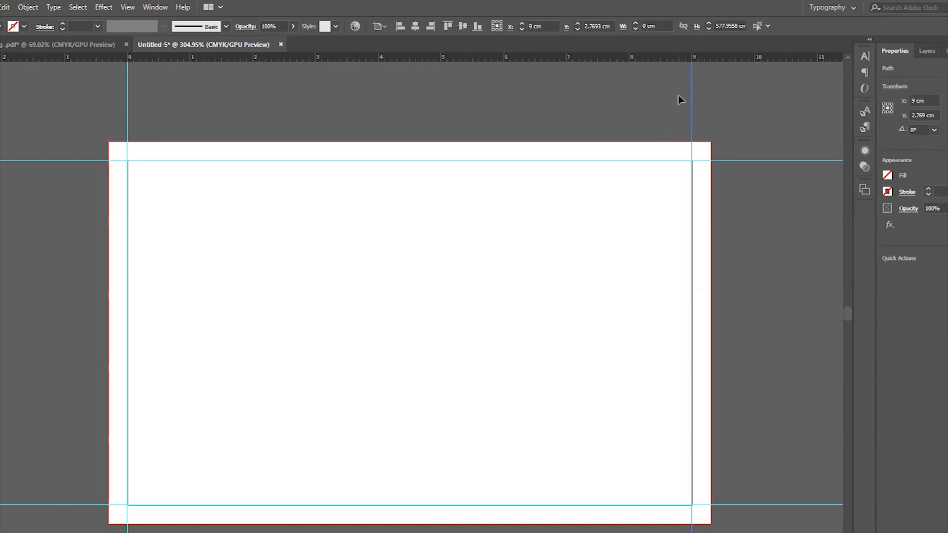
pyautogui.press('Return')
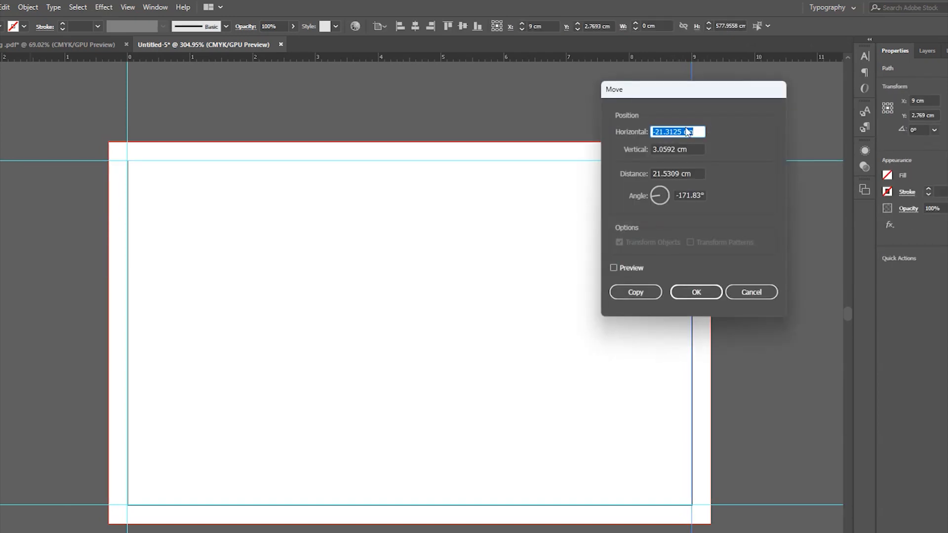
pyautogui.write('0')
pyautogui.press('Tab')
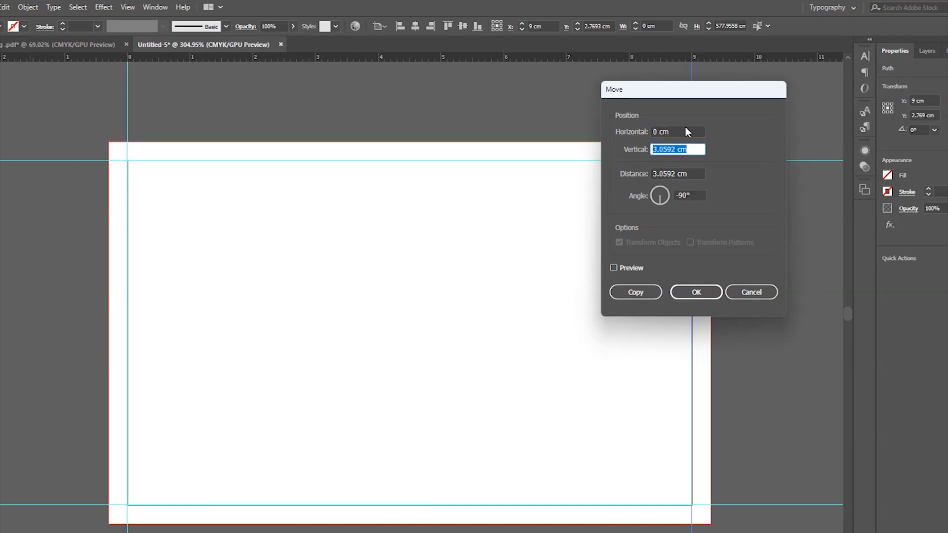
pyautogui.write('.3')
pyautogui.click(695, 292)
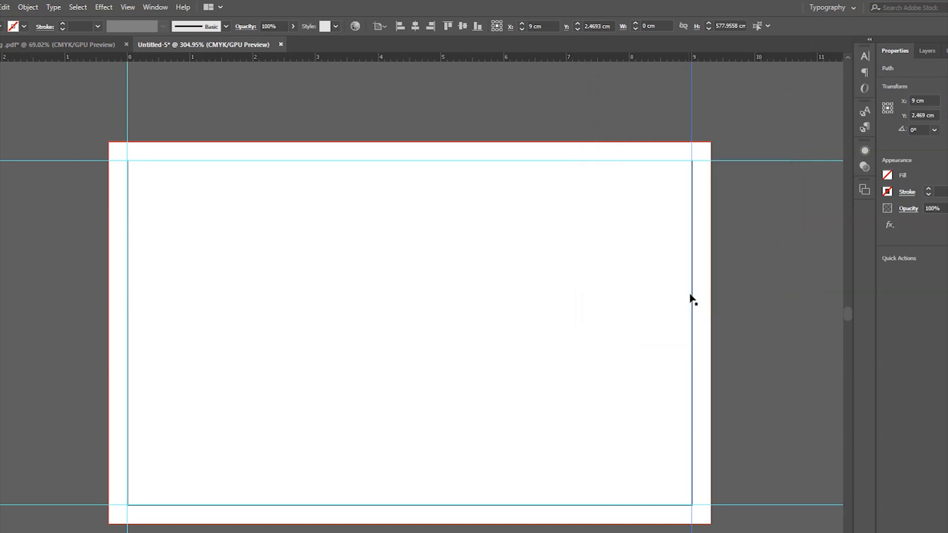
# - Move the left vertical guide 0.3 cm vertically as well
pyautogui.click(720, 124)
pyautogui.click(127, 98)
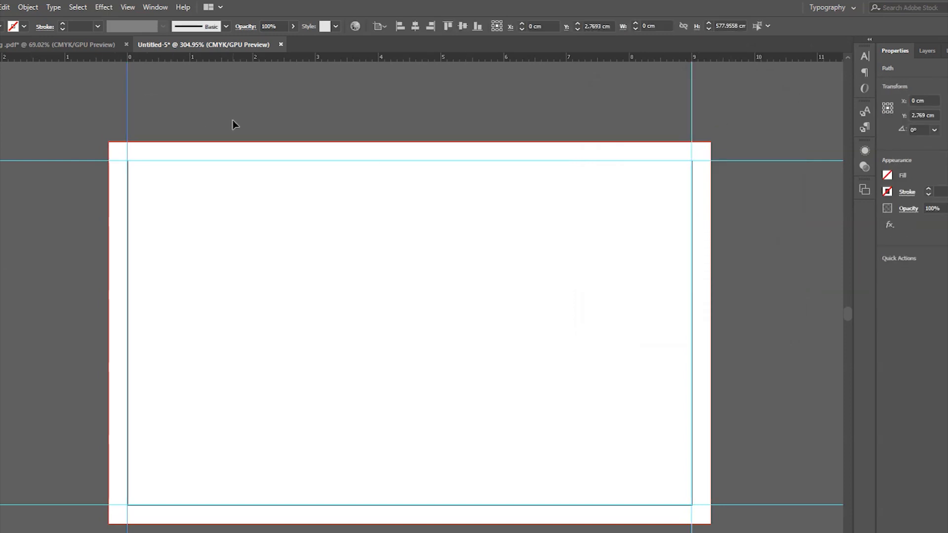
pyautogui.press('Return')
pyautogui.click(684, 150)
pyautogui.tripleClick(683, 150)
pyautogui.write('0.3')
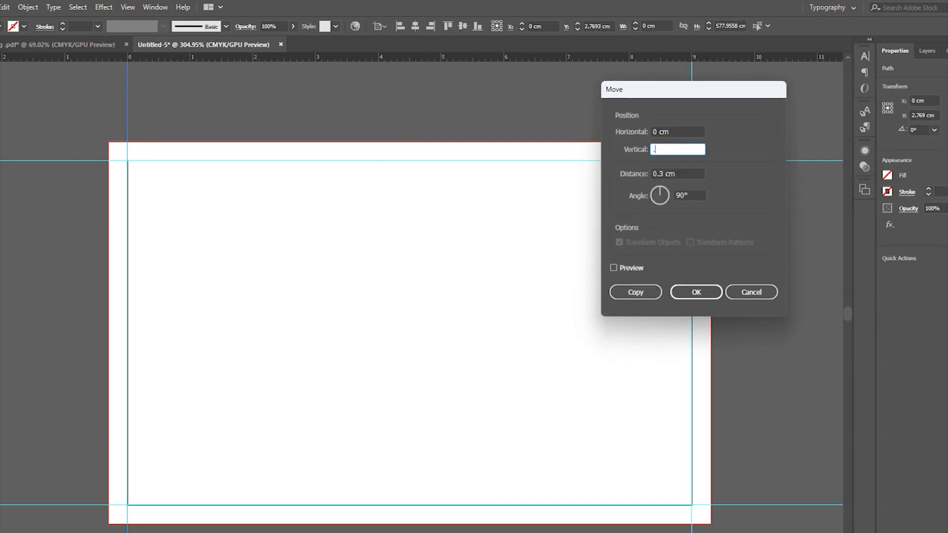
pyautogui.press('Return')
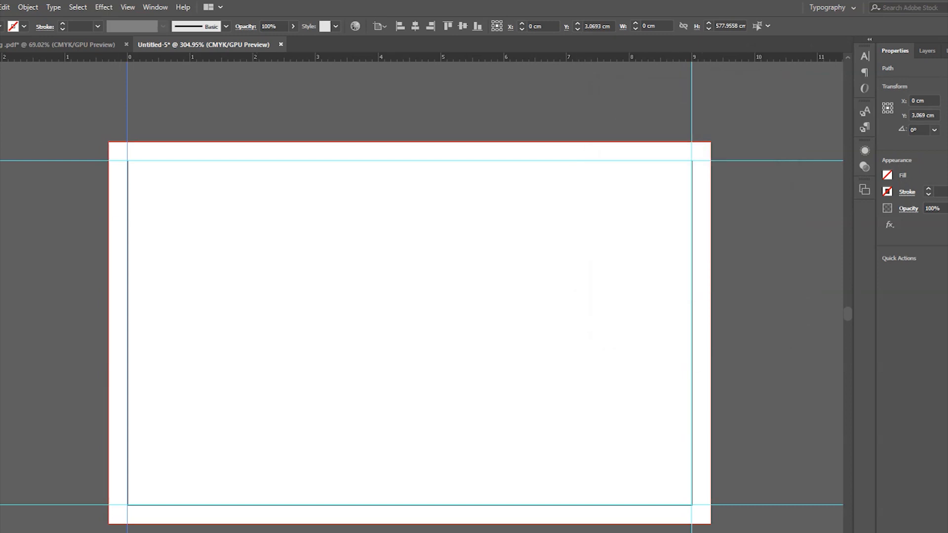
pyautogui.click(201, 98)
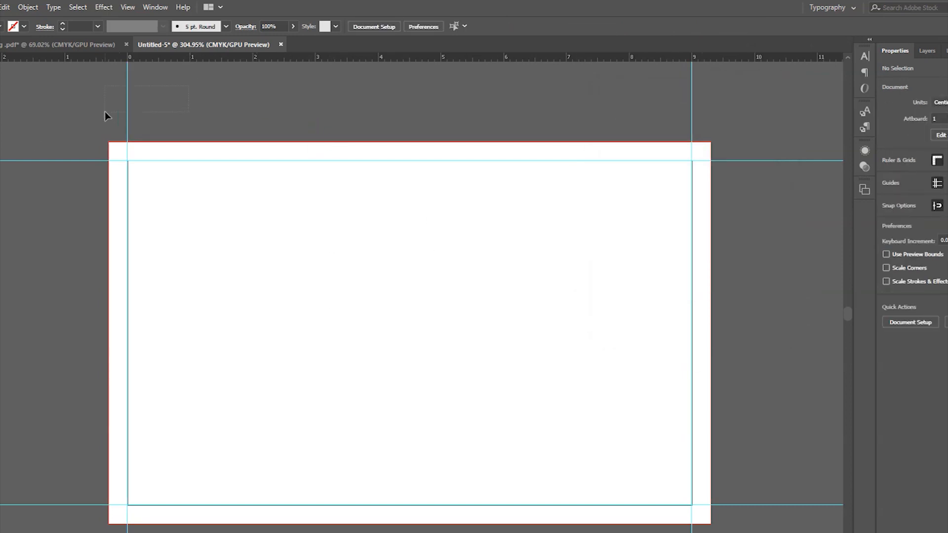
# - Move the left guide 0.3 cm right, horizontal 0.3, vertical 0
pyautogui.click(128, 111)
pyautogui.press('Return')
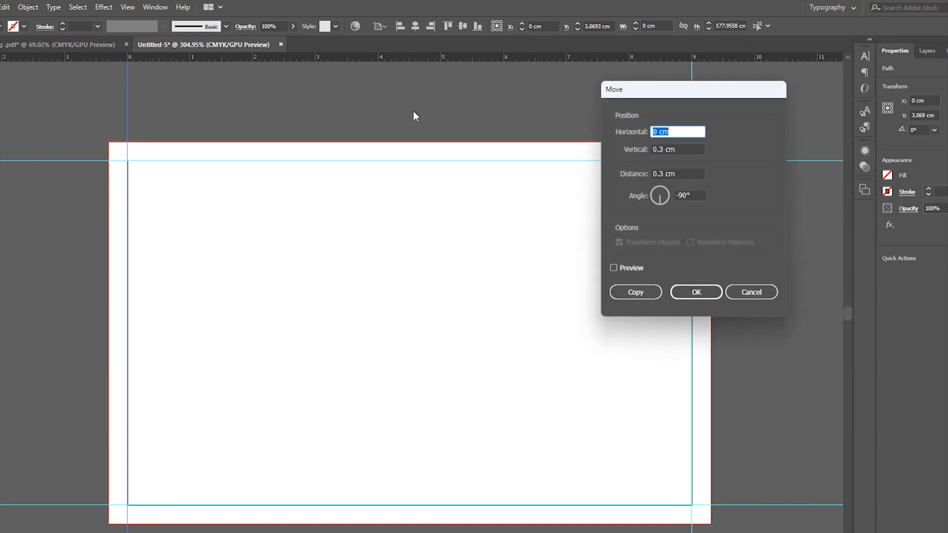
pyautogui.write('3')
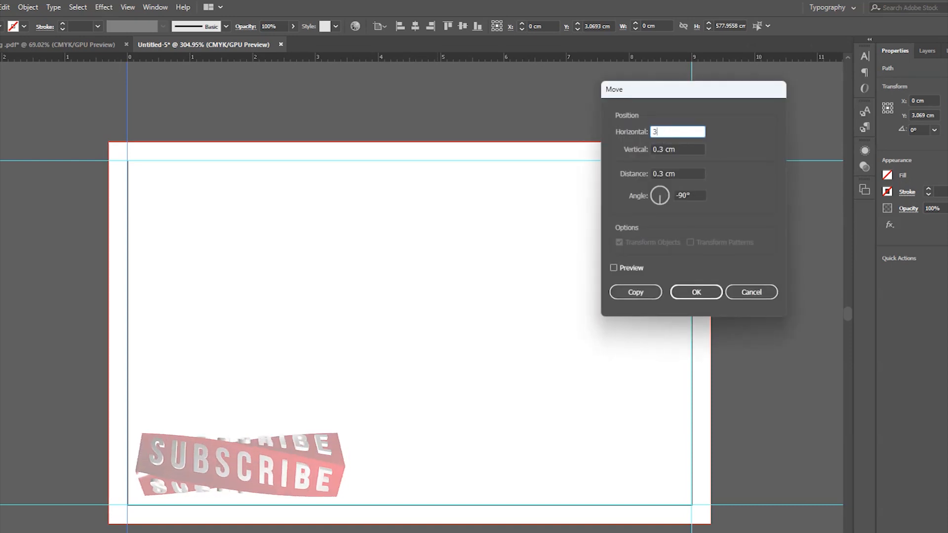
pyautogui.press('Tab')
pyautogui.click(676, 131)
pyautogui.tripleClick(676, 131)
pyautogui.write('0.3')
pyautogui.press('Tab')
pyautogui.write('0')
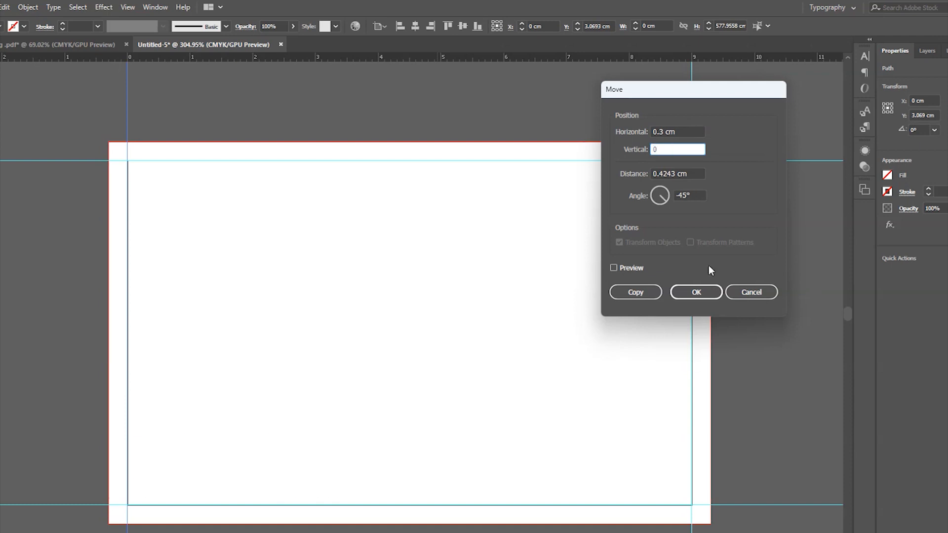
pyautogui.click(692, 292)
# - Move the right guide 0.3 cm left with a −0.3 cm horizontal offset
pyautogui.moveTo(727, 105); pyautogui.dragTo(684, 123)
pyautogui.press('Return')
pyautogui.click(682, 132)
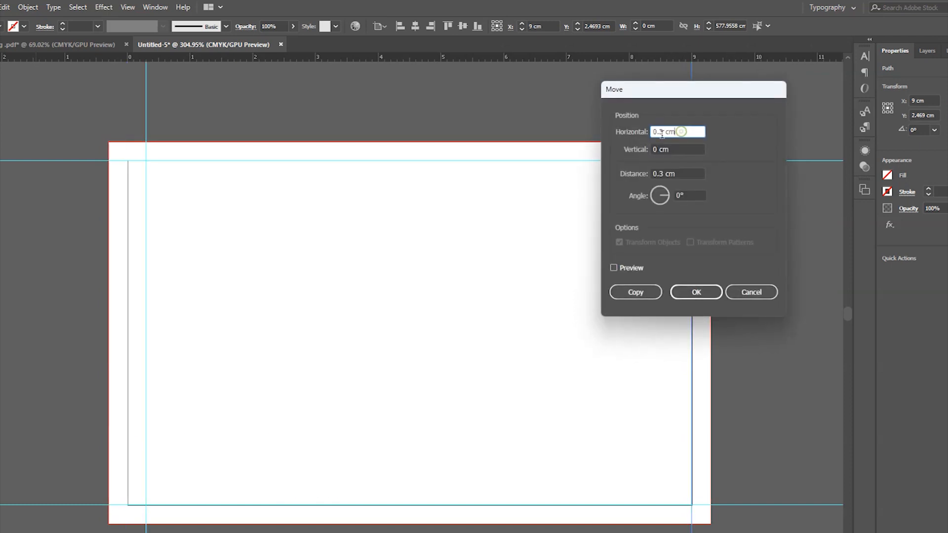
pyautogui.click(652, 132)
pyautogui.write('-')
pyautogui.click(692, 291)
# - Move the top guide down 0.3 cm
pyautogui.click(294, 161)
pyautogui.press('Return')
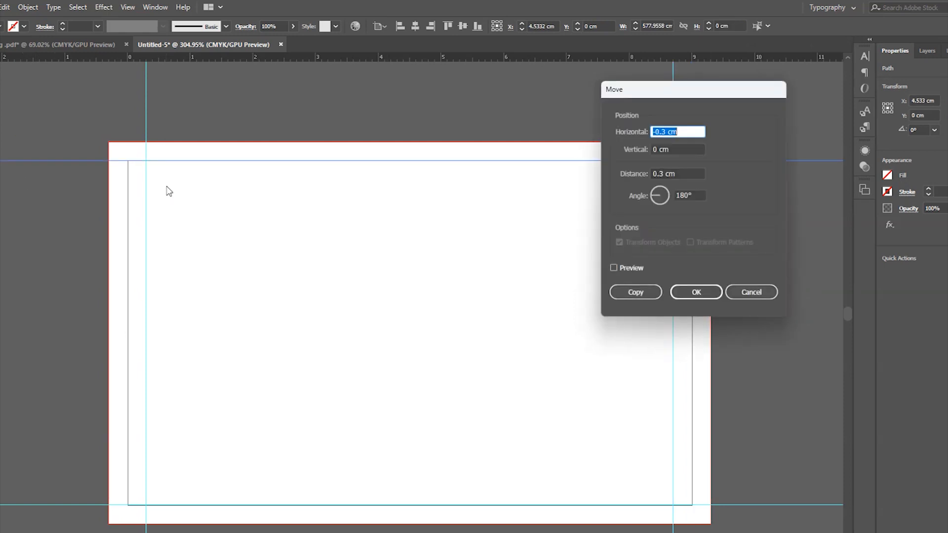
pyautogui.write('0')
pyautogui.press('Tab')
pyautogui.write('.3')
pyautogui.press('Return')
# - Place a copy of the bottom guide 0.3 cm higher, then select the card rectangle
pyautogui.click(134, 505)
pyautogui.press('Return')
pyautogui.click(663, 150)
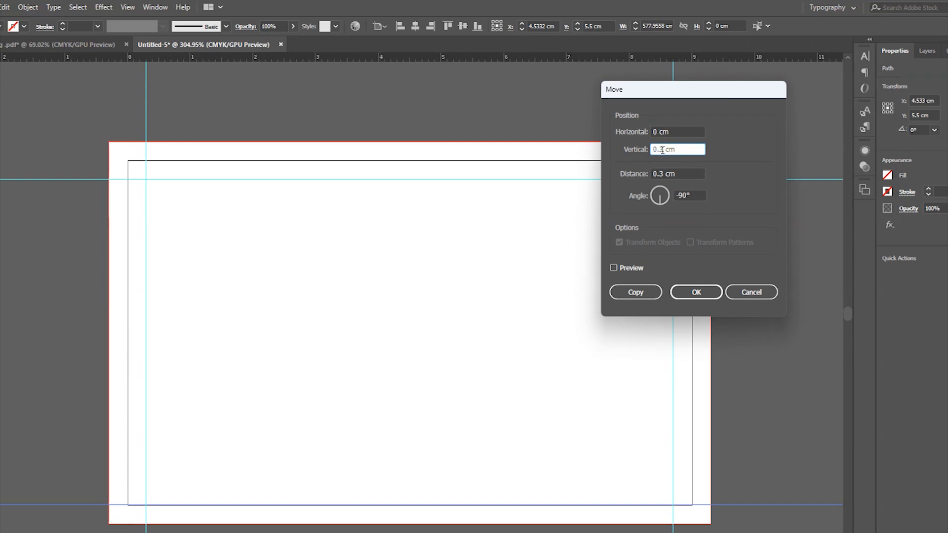
pyautogui.write('-')
pyautogui.click(635, 292)
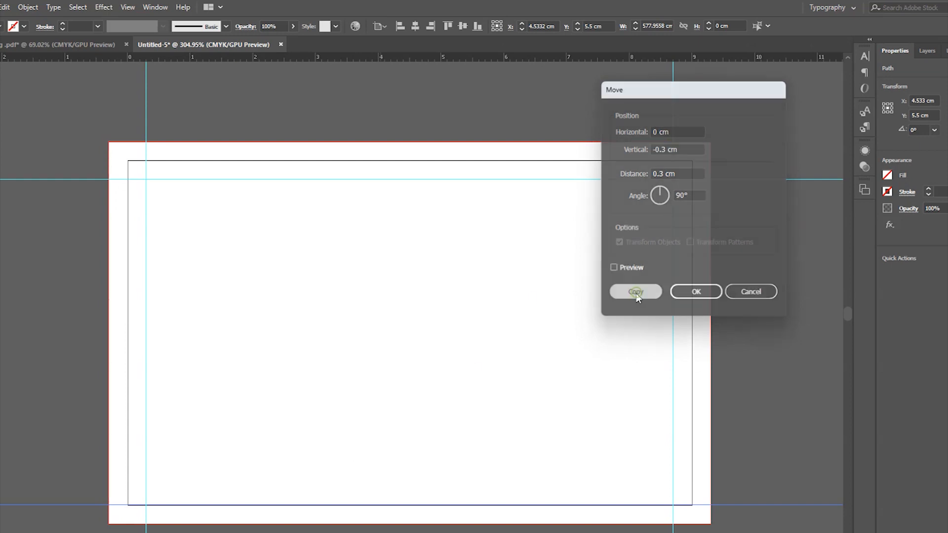
pyautogui.click(758, 350)
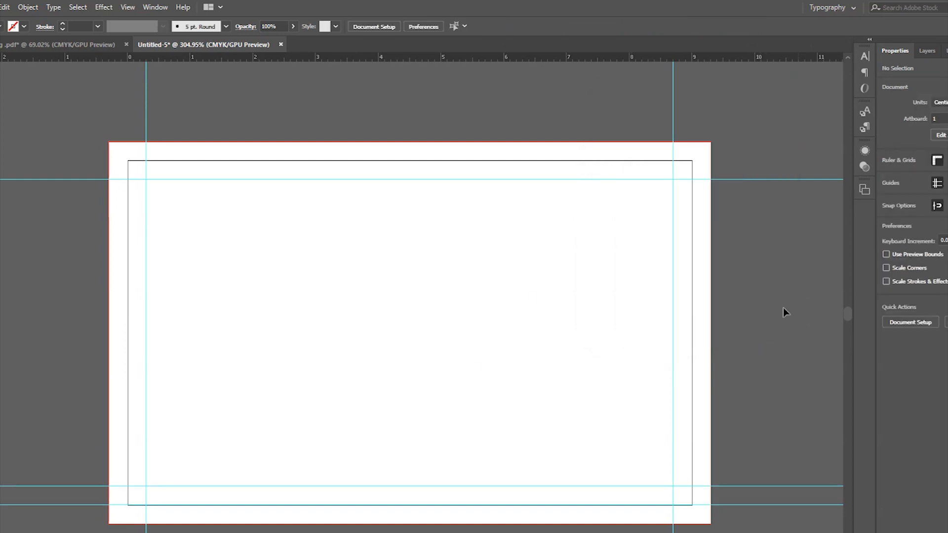
pyautogui.click(700, 301)
pyautogui.hotkey('ctrl', 'space')
pyautogui.moveTo(539, 314); pyautogui.dragTo(514, 303)
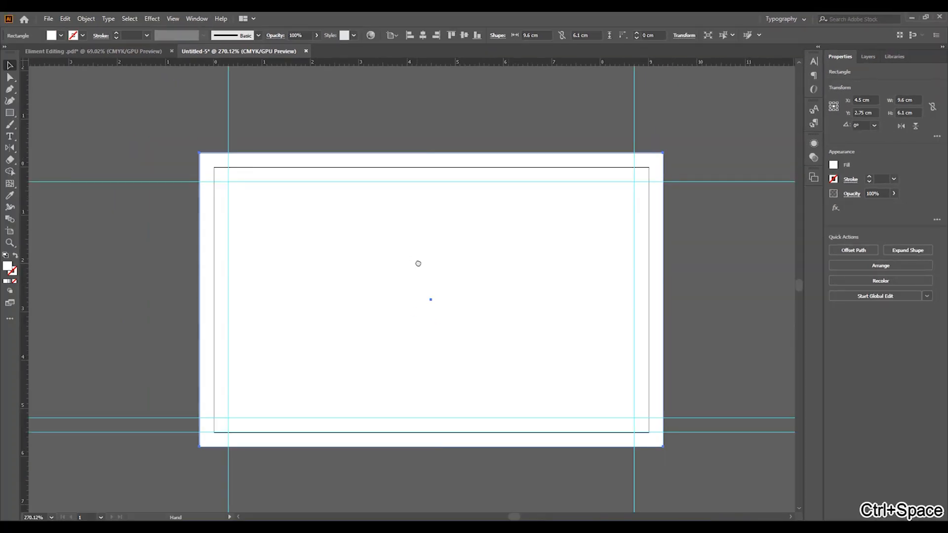
pyautogui.moveTo(418, 263); pyautogui.dragTo(420, 257)
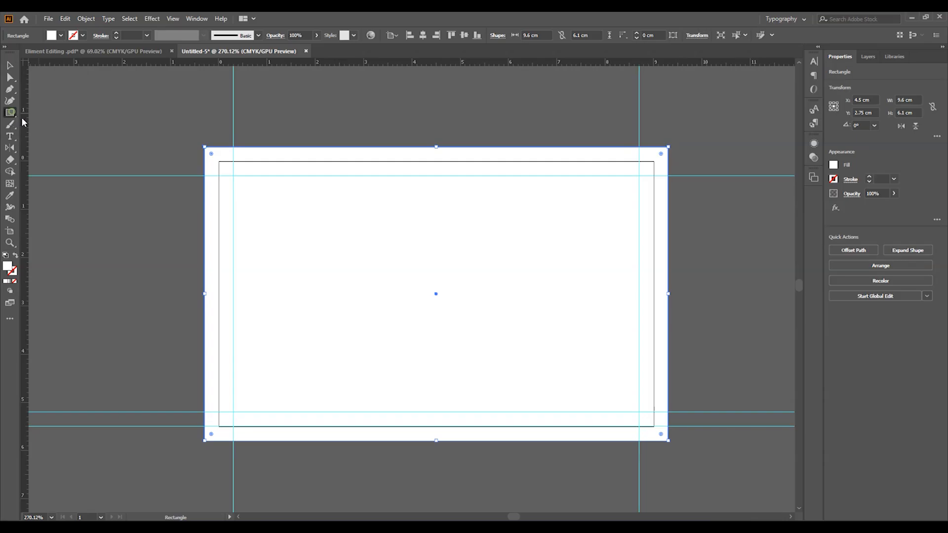
pyautogui.moveTo(317, 122); pyautogui.dragTo(307, 203)
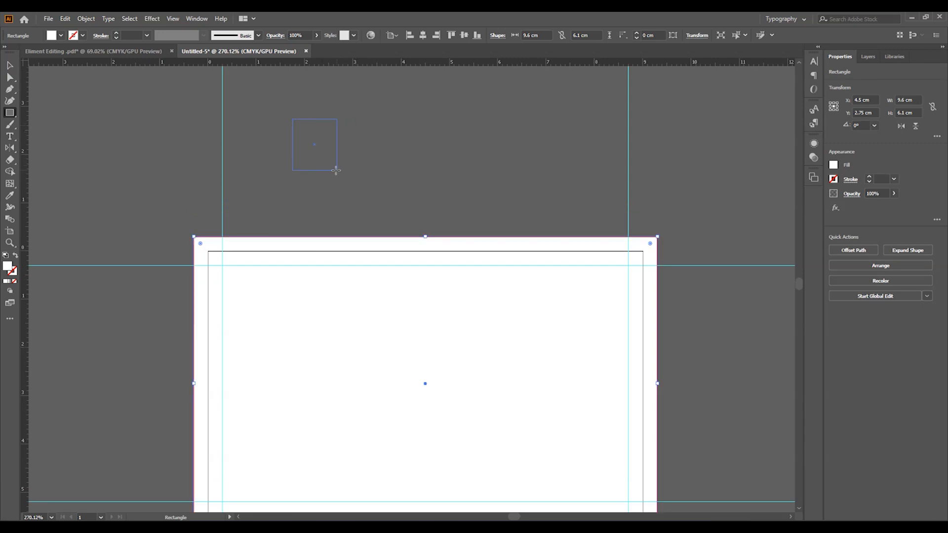
# - Draw a small square above the card and duplicate it into a row of three
pyautogui.moveTo(335, 171); pyautogui.dragTo(336, 170)
pyautogui.press('v')
pyautogui.moveTo(306, 136); pyautogui.dragTo(358, 137)
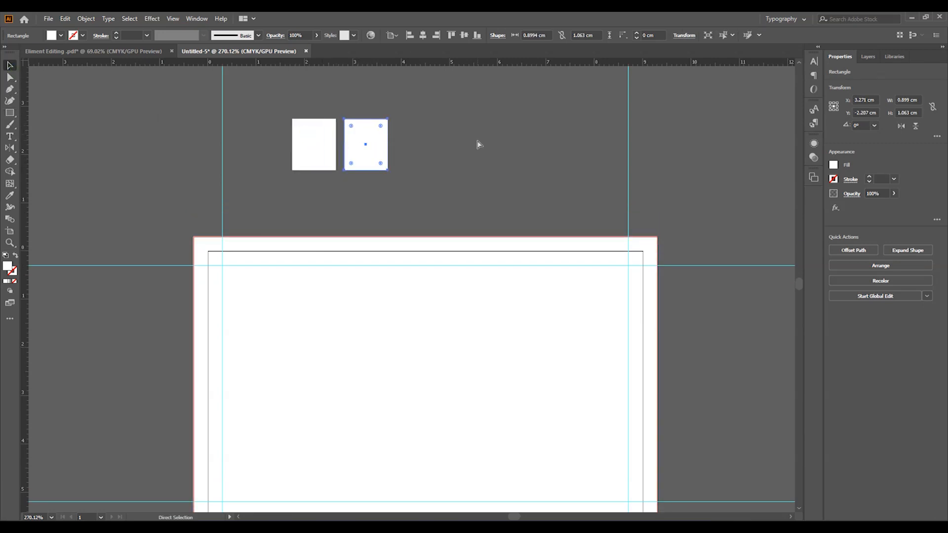
pyautogui.hotkey('ctrl', 'd')
pyautogui.click(536, 123)
pyautogui.click(320, 140)
# - Fill the first square yellow, adjusting magenta to 18%
pyautogui.click(61, 35)
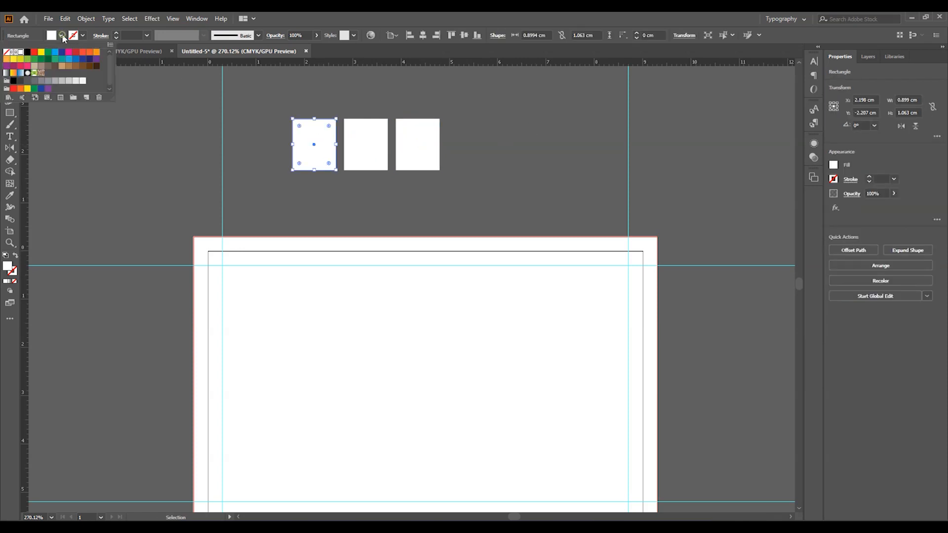
pyautogui.doubleClick(96, 52)
pyautogui.click(520, 343)
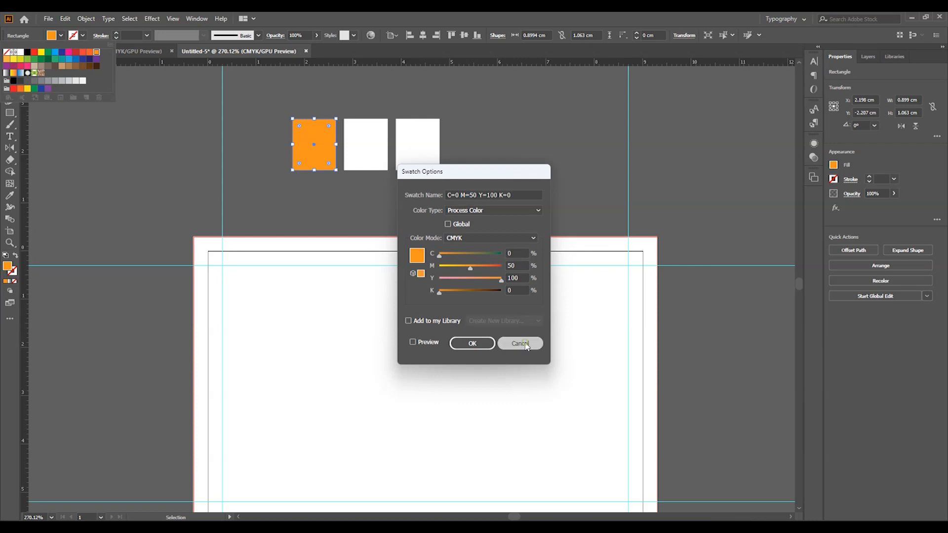
pyautogui.click(28, 89)
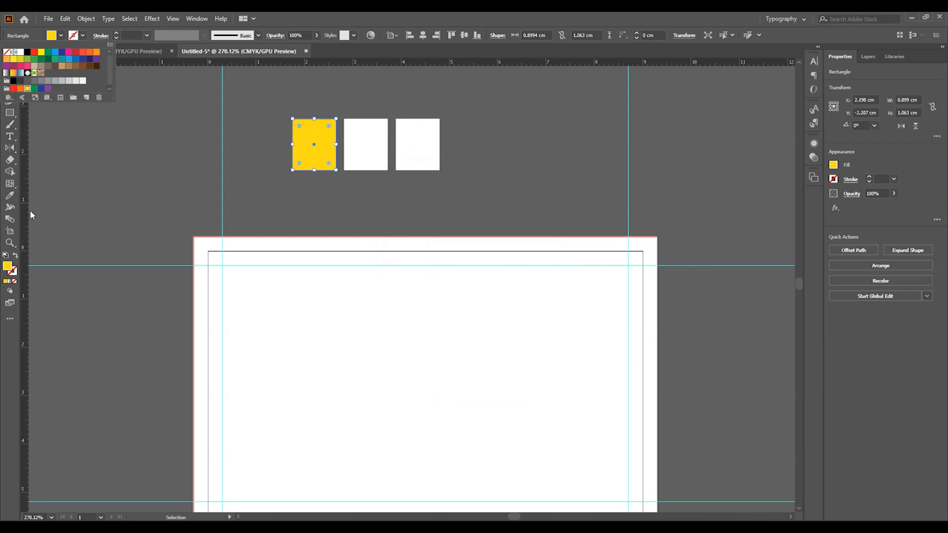
pyautogui.doubleClick(8, 267)
pyautogui.click(598, 205)
pyautogui.press('Up')
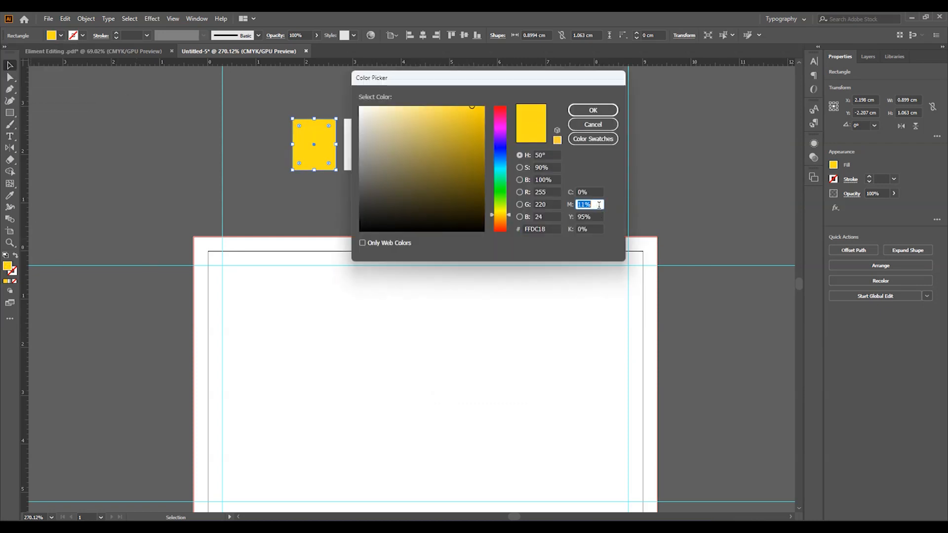
pyautogui.press('Up')
pyautogui.press('Up')
pyautogui.press('Up')
pyautogui.click(594, 109)
pyautogui.click(520, 141)
# - Fill the middle square black
pyautogui.click(368, 144)
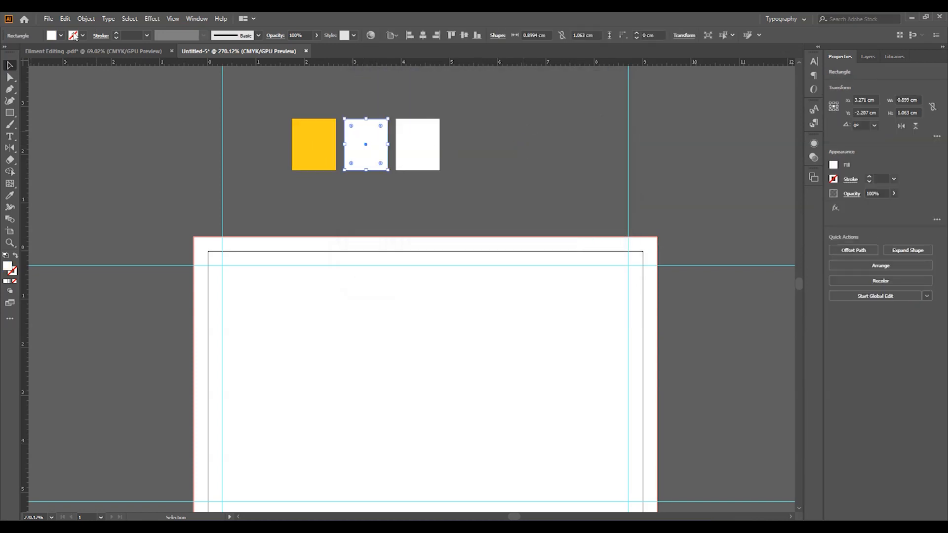
pyautogui.click(61, 35)
pyautogui.click(19, 81)
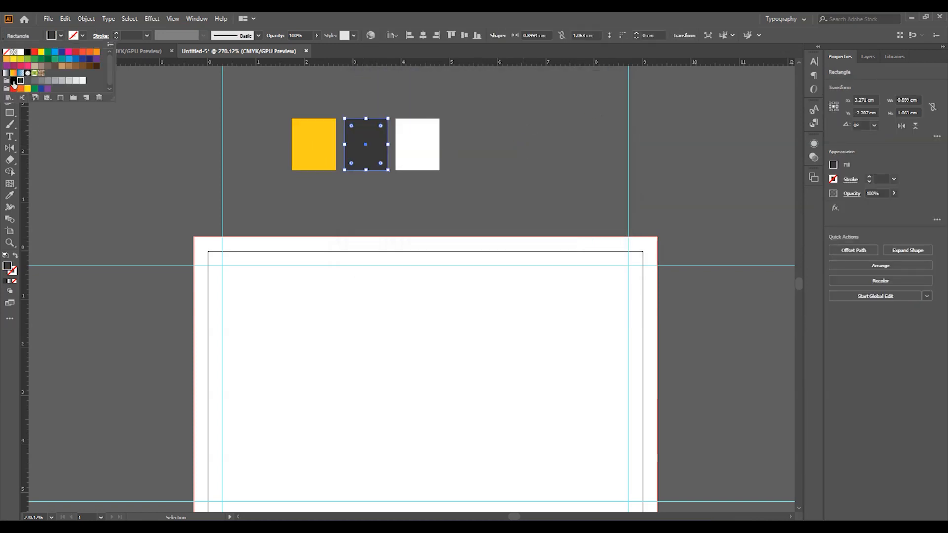
pyautogui.click(172, 190)
# - Fill the card rectangle black by sampling the black square with the Eyedropper
pyautogui.scroll(-2, 385, 239)
pyautogui.click(479, 182)
pyautogui.scroll(1, 247, 185)
pyautogui.click(17, 197)
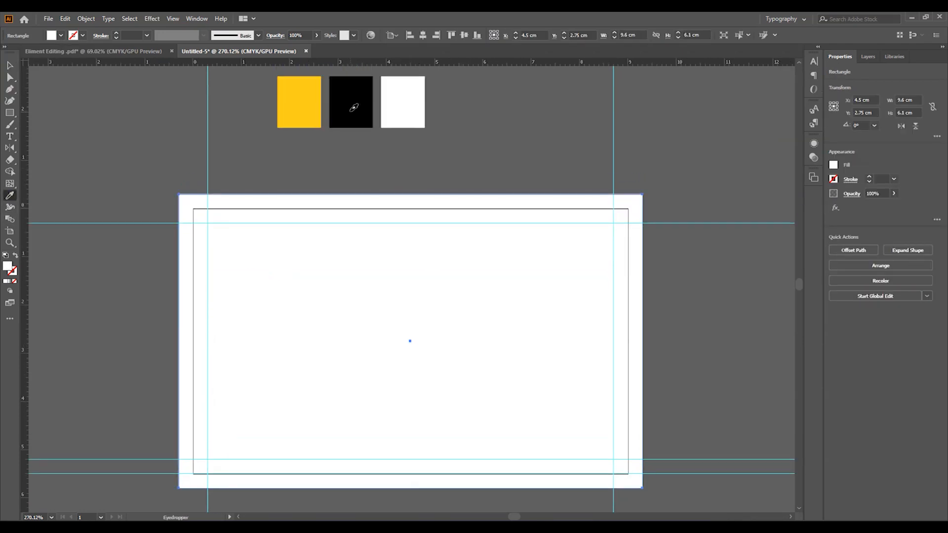
pyautogui.click(354, 107)
pyautogui.scroll(-1, 369, 227)
pyautogui.click(11, 66)
pyautogui.click(101, 110)
pyautogui.moveTo(370, 252); pyautogui.dragTo(133, 148)
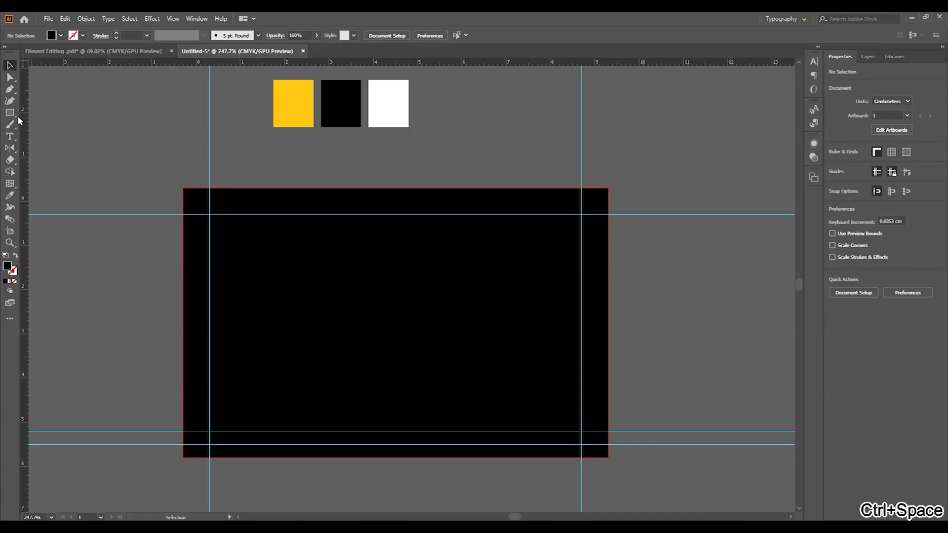
# - Draw a wide rectangle band across the card, stretching its left side to the edge
pyautogui.press('m')
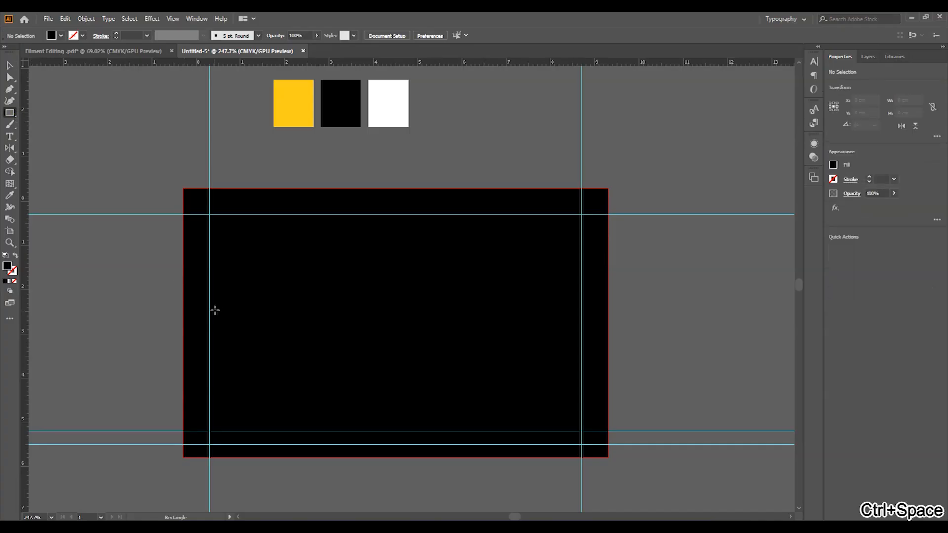
pyautogui.moveTo(208, 292); pyautogui.dragTo(584, 338)
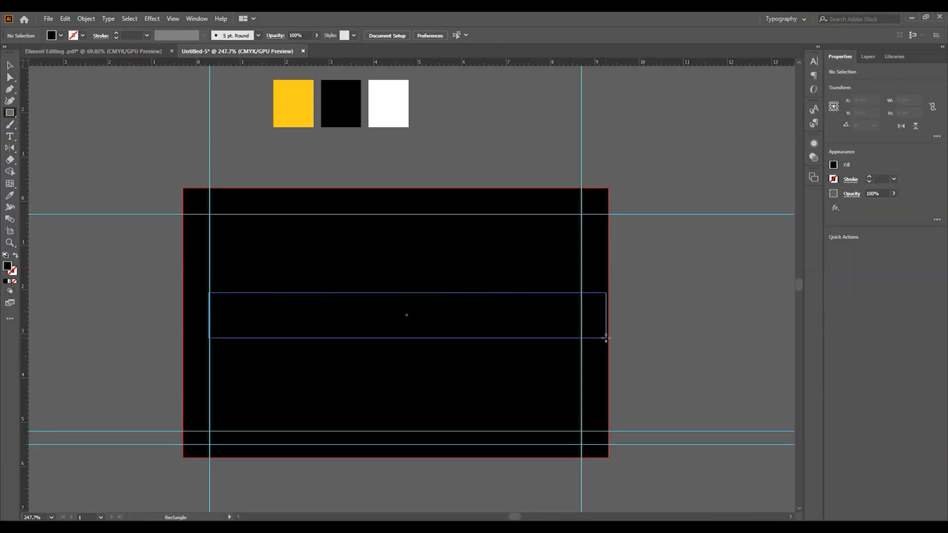
pyautogui.press('v')
pyautogui.moveTo(208, 315); pyautogui.dragTo(184, 314)
# - Scale the band's two bottom anchors inward to form a trapezoid wider at the top
pyautogui.click(10, 77)
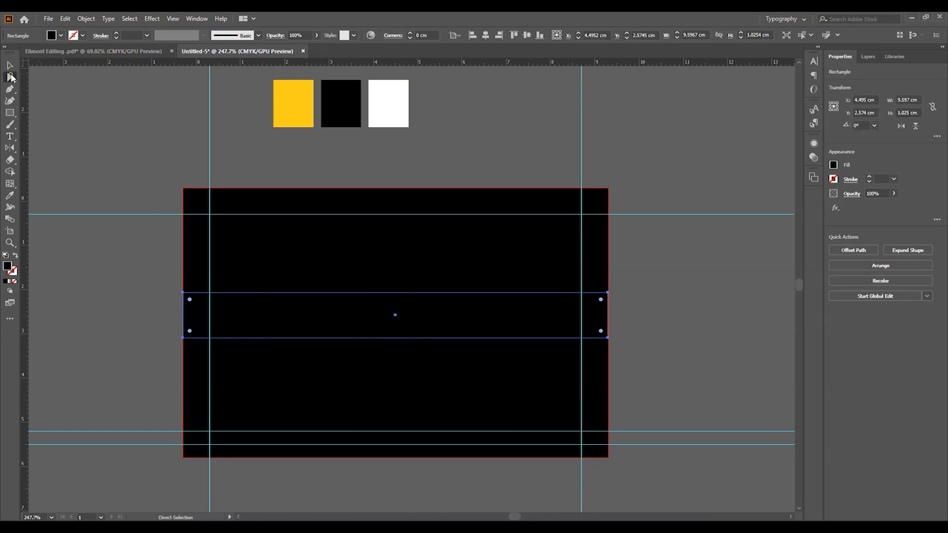
pyautogui.click(183, 338)
pyautogui.keyDown('shift'); pyautogui.click(609, 339); pyautogui.keyUp('shift')
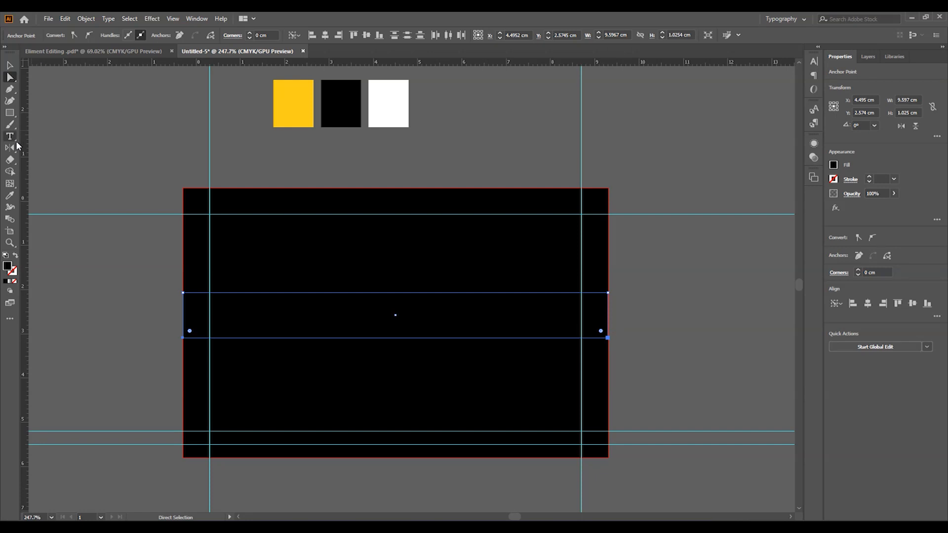
pyautogui.click(13, 153)
pyautogui.click(53, 171)
pyautogui.moveTo(603, 342); pyautogui.dragTo(576, 343)
# - Narrow the trapezoid to fit between the guides and move it lower on the card
pyautogui.press('v')
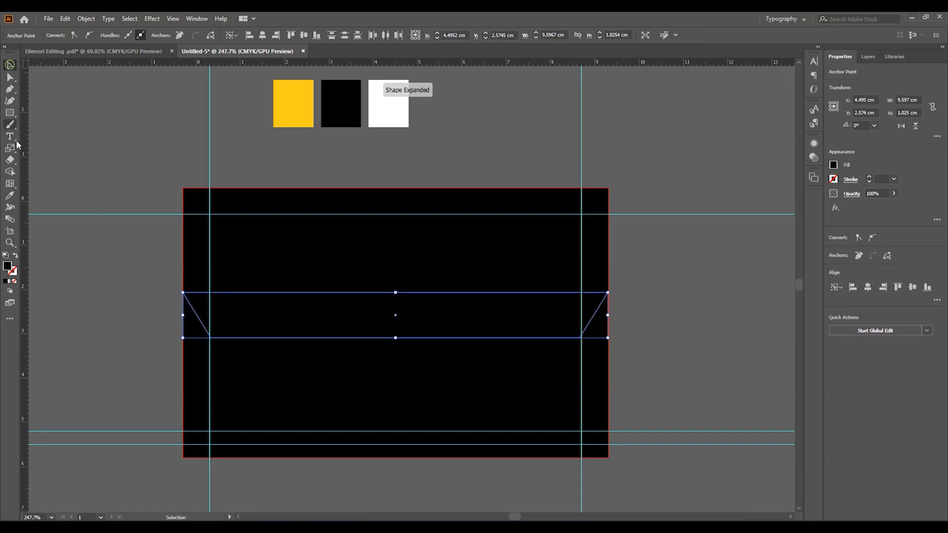
pyautogui.moveTo(608, 315); pyautogui.dragTo(572, 321)
pyautogui.moveTo(409, 314); pyautogui.dragTo(410, 363)
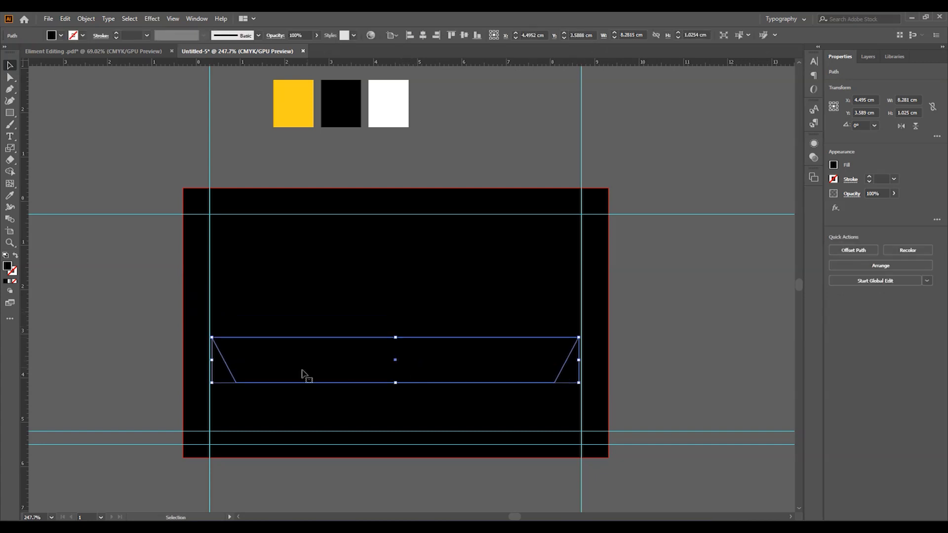
pyautogui.click(109, 248)
# - Fill the trapezoid yellow by sampling the yellow square with the Eyedropper
pyautogui.click(280, 364)
pyautogui.click(10, 196)
pyautogui.click(303, 104)
pyautogui.press('v')
pyautogui.click(120, 265)
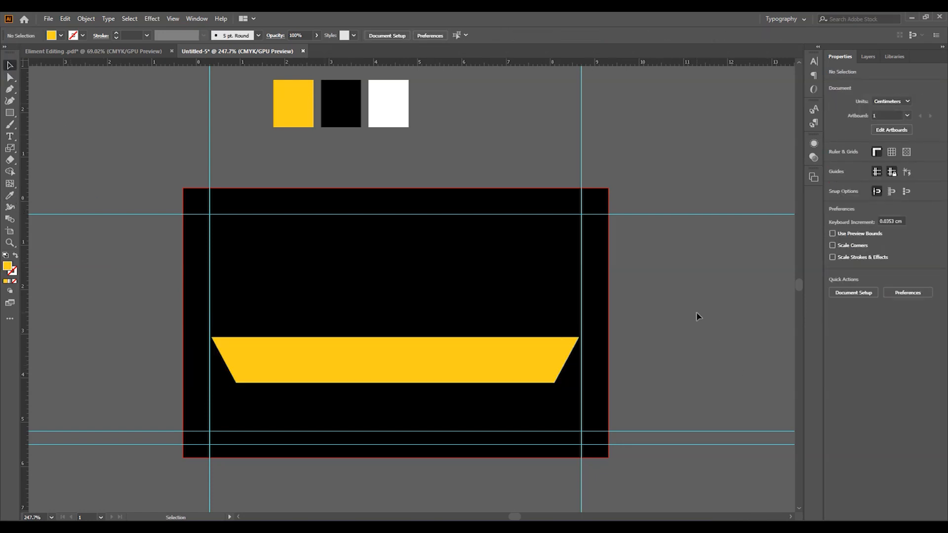
pyautogui.hotkey('ctrl', 'space')
pyautogui.moveTo(531, 319); pyautogui.dragTo(500, 320)
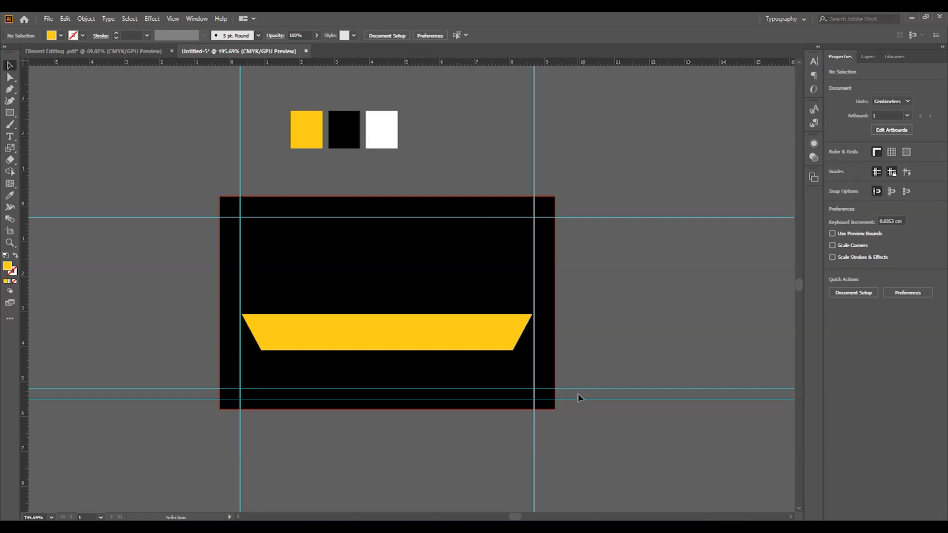
# - Duplicate the card artboard directly below the original
pyautogui.click(429, 350)
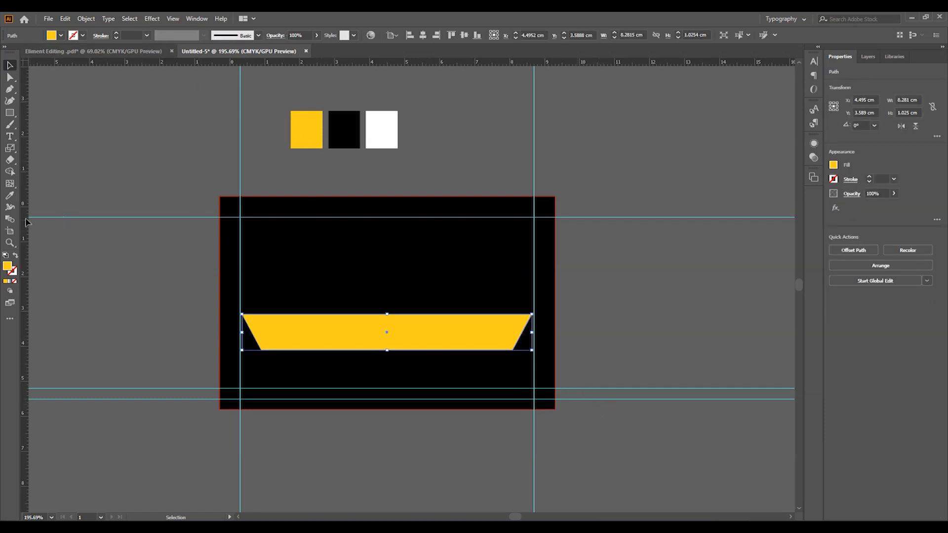
pyautogui.click(9, 232)
pyautogui.hotkey('ctrl', 'space')
pyautogui.moveTo(530, 307); pyautogui.dragTo(490, 229)
pyautogui.moveTo(444, 185); pyautogui.dragTo(447, 322)
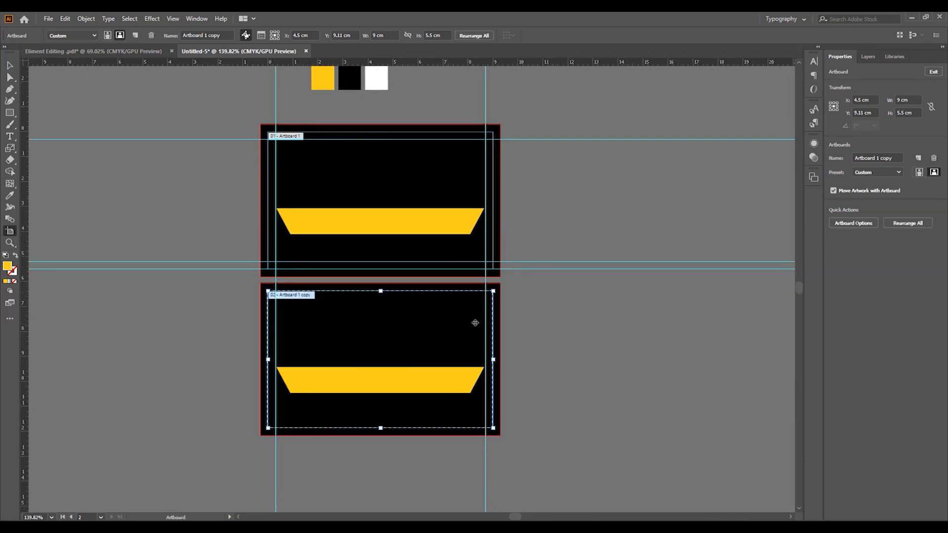
pyautogui.click(11, 67)
# - Fill the lower card's background white by sampling the white swatch
pyautogui.hotkey('ctrl', 'space')
pyautogui.moveTo(397, 375); pyautogui.dragTo(433, 374)
pyautogui.moveTo(419, 299); pyautogui.dragTo(414, 340)
pyautogui.click(376, 345)
pyautogui.moveTo(417, 143); pyautogui.dragTo(390, 246)
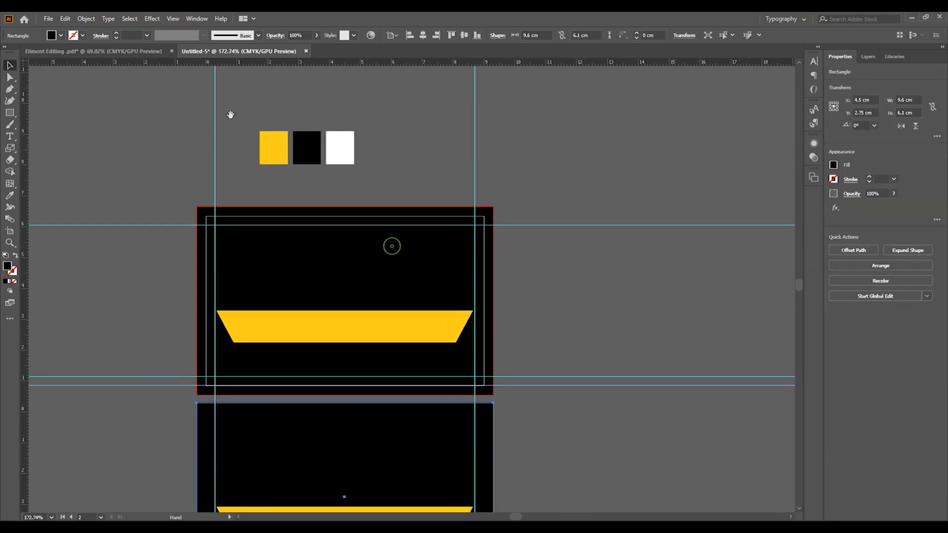
pyautogui.press('i')
pyautogui.click(330, 143)
pyautogui.moveTo(383, 281); pyautogui.dragTo(392, 111)
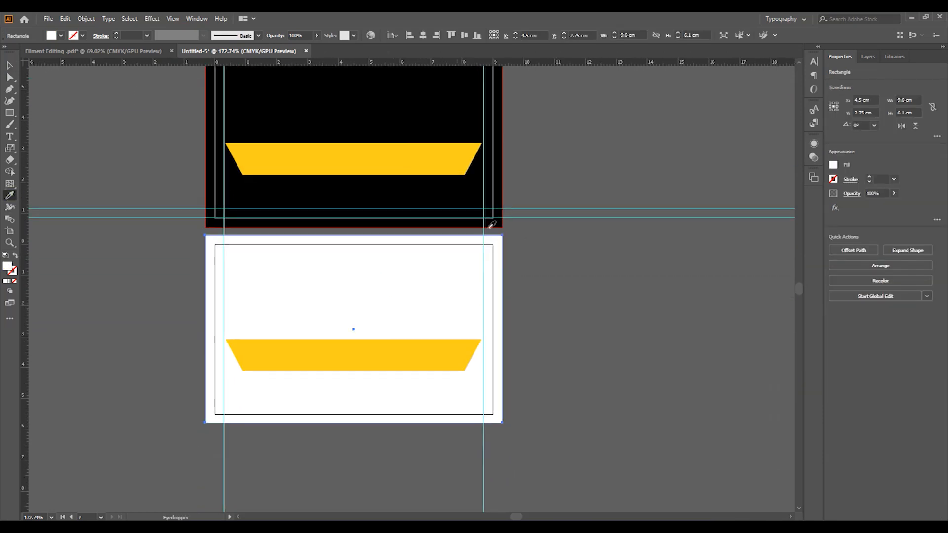
pyautogui.press('v')
# - Delete the copied yellow band from the lower card
pyautogui.click(527, 259)
pyautogui.hotkey('ctrl', 'space')
pyautogui.moveTo(363, 305); pyautogui.dragTo(373, 300)
pyautogui.click(347, 358)
pyautogui.press('Delete')
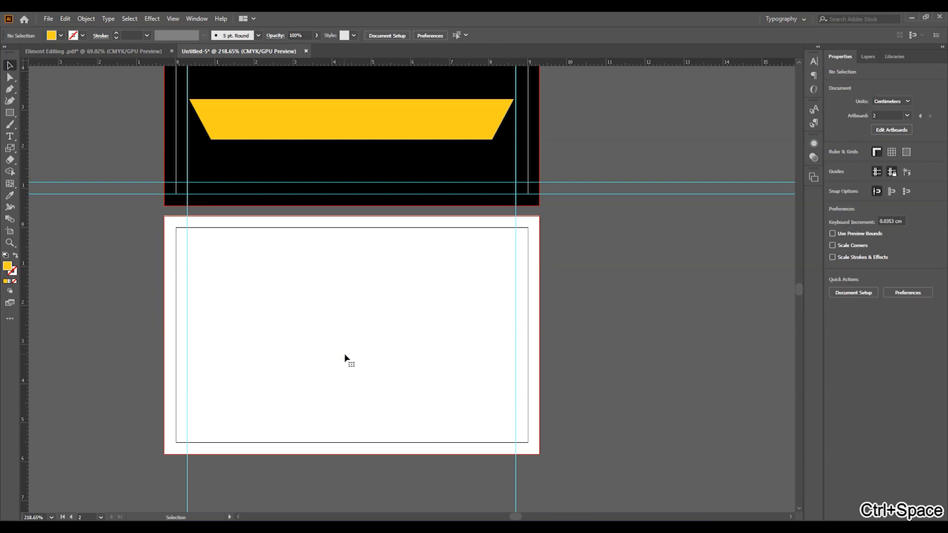
# - Draw a wide rectangle across the lower card, extending its left edge to the margin
pyautogui.click(11, 113)
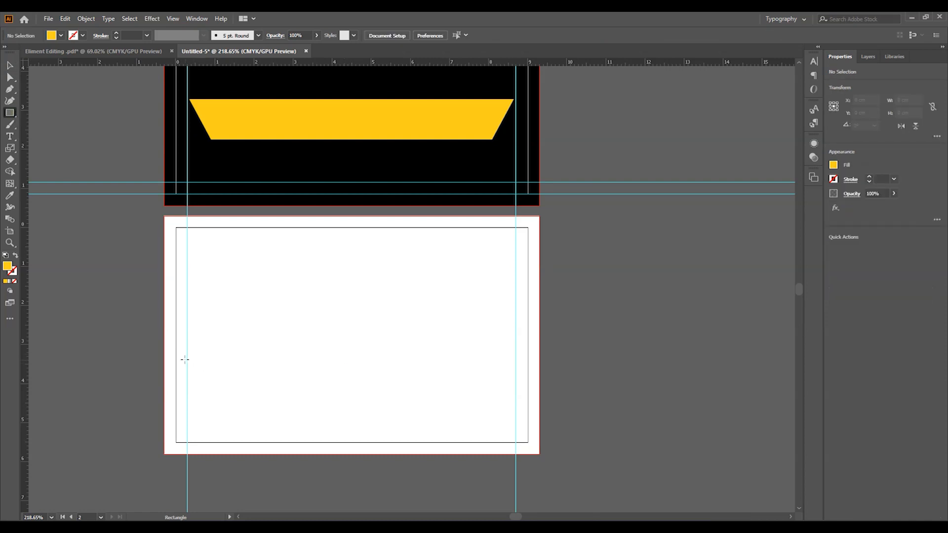
pyautogui.moveTo(186, 360); pyautogui.dragTo(529, 406)
pyautogui.moveTo(187, 384); pyautogui.dragTo(176, 383)
pyautogui.press('v')
pyautogui.click(681, 172)
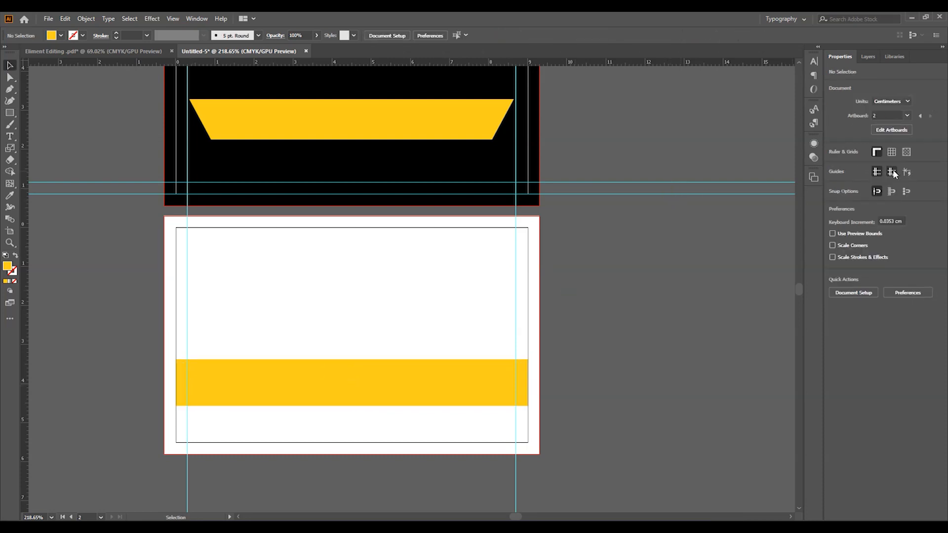
# - Place a horizontal guide 0.3 cm above the card's bottom edge and lower the yellow bar onto it
pyautogui.moveTo(590, 195); pyautogui.dragTo(574, 442)
pyautogui.click(568, 429)
pyautogui.click(502, 429)
pyautogui.moveTo(599, 408); pyautogui.dragTo(621, 444)
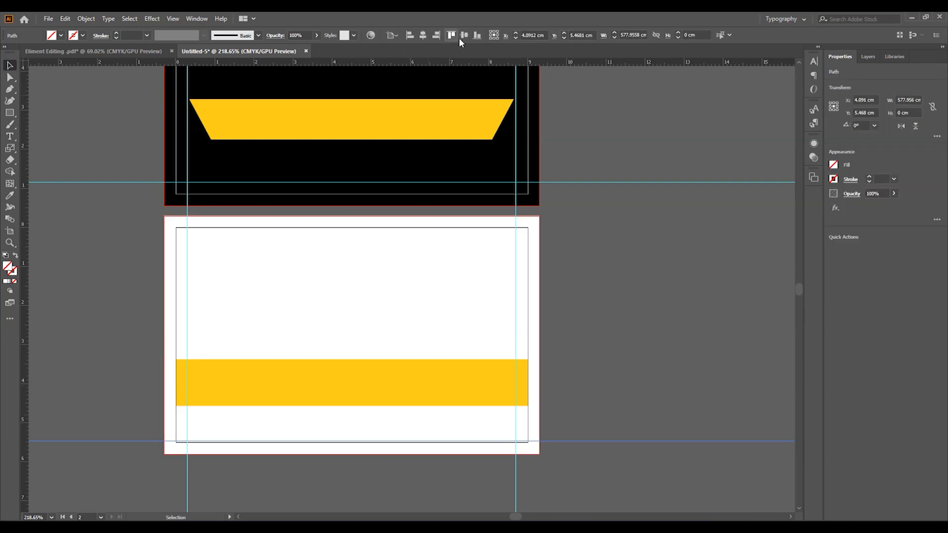
pyautogui.click(477, 36)
pyautogui.press('Return')
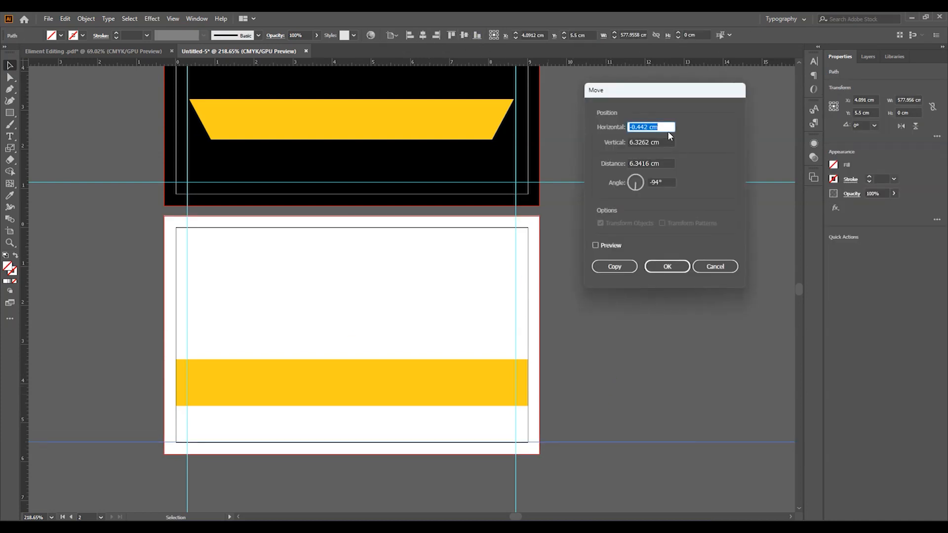
pyautogui.press('Tab')
pyautogui.write('-.3')
pyautogui.press('Return')
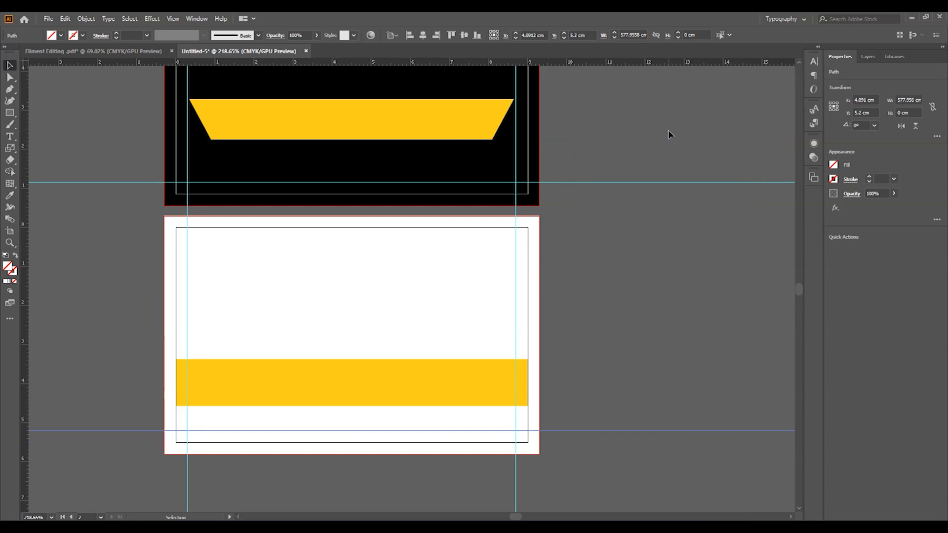
pyautogui.moveTo(345, 378); pyautogui.dragTo(346, 403)
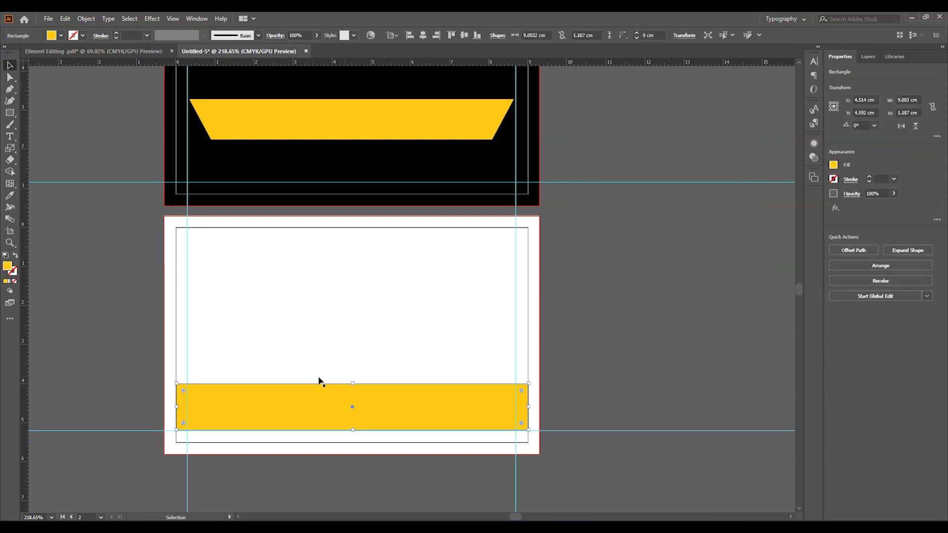
# - Resize the yellow bar to about half width along the card bottom and slant its right edge
pyautogui.moveTo(165, 407); pyautogui.dragTo(164, 406)
pyautogui.moveTo(530, 409); pyautogui.dragTo(539, 409)
pyautogui.moveTo(349, 429); pyautogui.dragTo(357, 454)
pyautogui.moveTo(352, 385)
pyautogui.mouseDown()
pyautogui.moveTo(355, 411)
pyautogui.moveTo(357, 401)
pyautogui.mouseUp()
pyautogui.moveTo(452, 427); pyautogui.dragTo(374, 428)
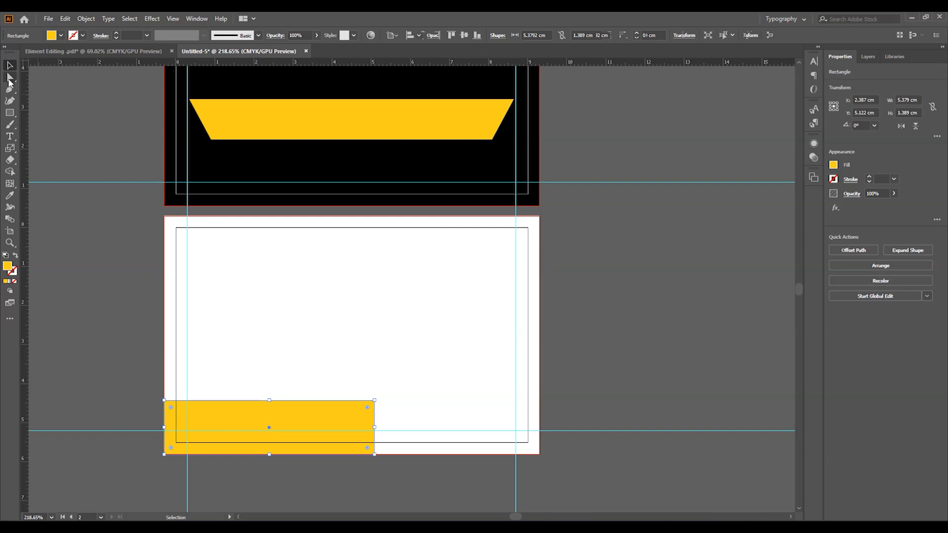
pyautogui.click(9, 78)
pyautogui.moveTo(374, 401); pyautogui.dragTo(341, 401)
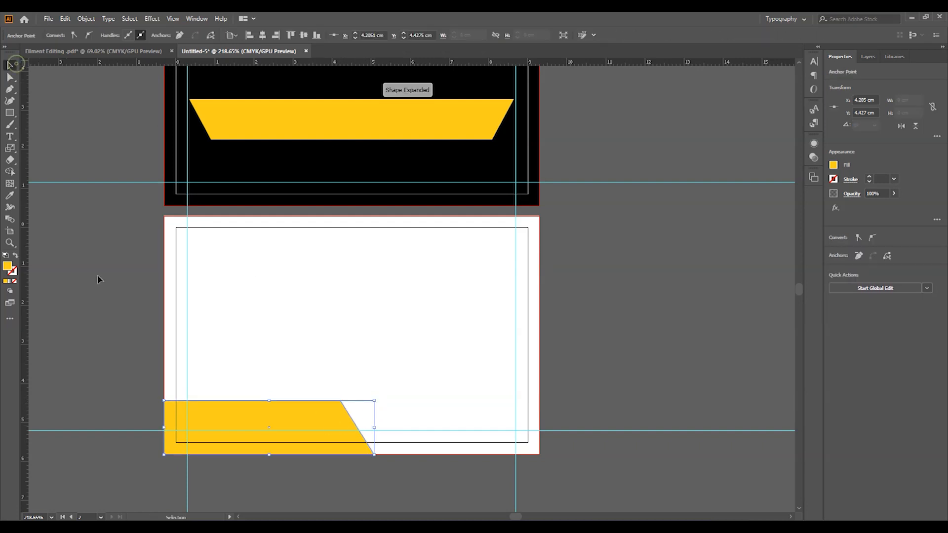
pyautogui.press('v')
# - Add a black bar along the card's bottom right and send it behind the yellow shape
pyautogui.moveTo(295, 414); pyautogui.dragTo(541, 455)
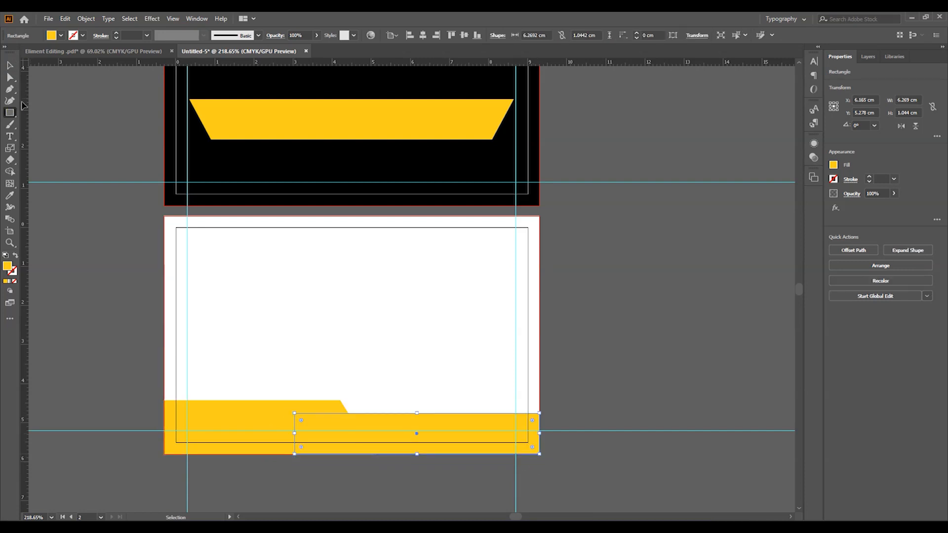
pyautogui.press('i')
pyautogui.click(264, 176)
pyautogui.click(9, 65)
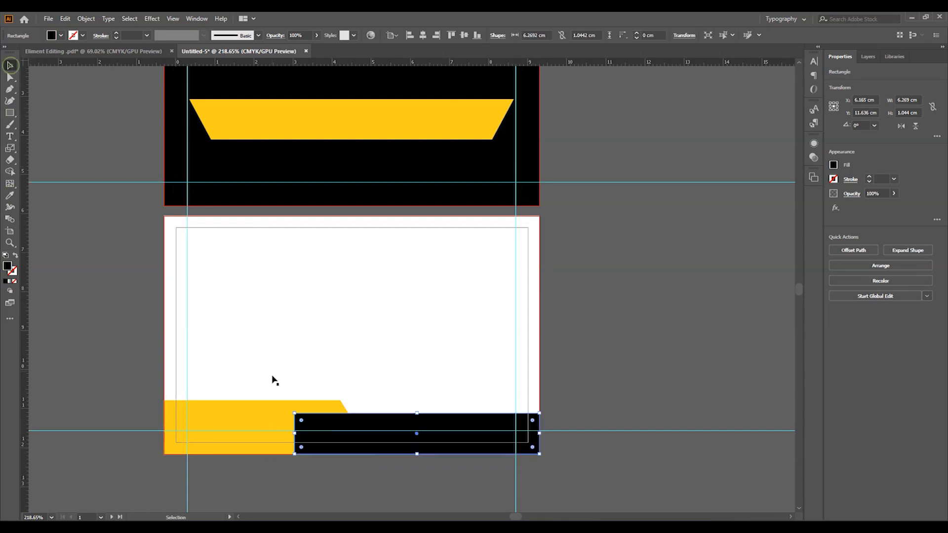
pyautogui.rightClick(342, 428)
pyautogui.moveTo(412, 368)
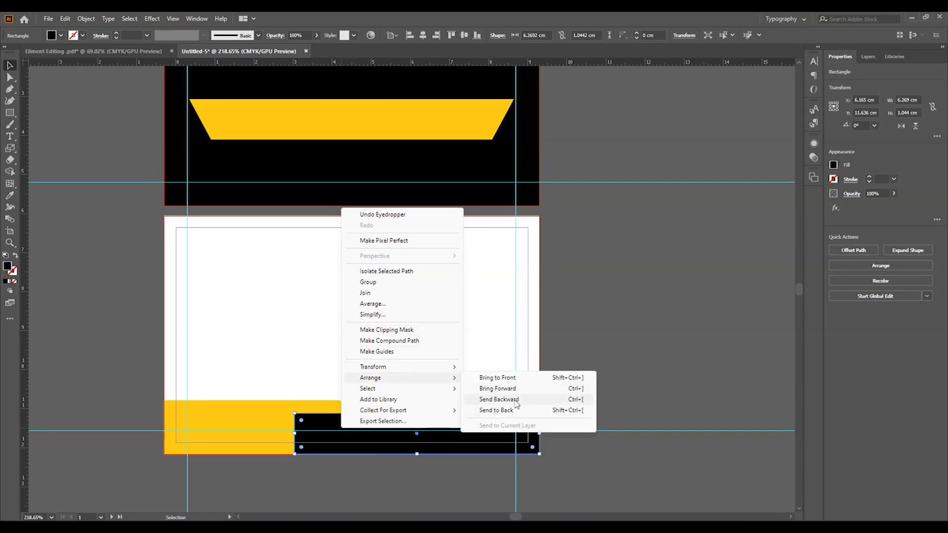
pyautogui.click(495, 410)
pyautogui.click(588, 365)
pyautogui.moveTo(532, 408)
pyautogui.mouseDown()
pyautogui.moveTo(514, 408)
pyautogui.moveTo(524, 404)
pyautogui.mouseUp()
pyautogui.moveTo(434, 289); pyautogui.dragTo(417, 310)
pyautogui.moveTo(621, 278); pyautogui.dragTo(537, 269)
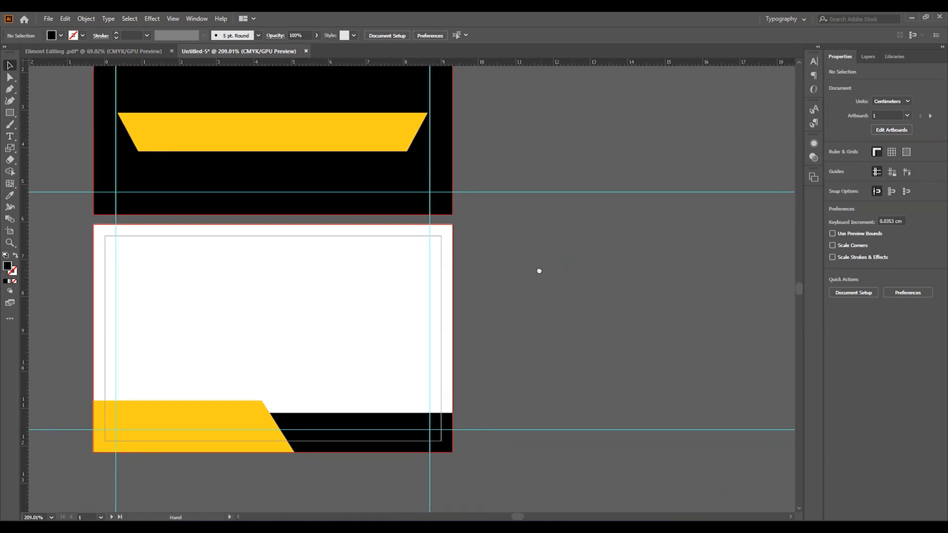
# - Draw a black square with a smaller 315° diamond inside it, and round the square's corners
pyautogui.click(11, 113)
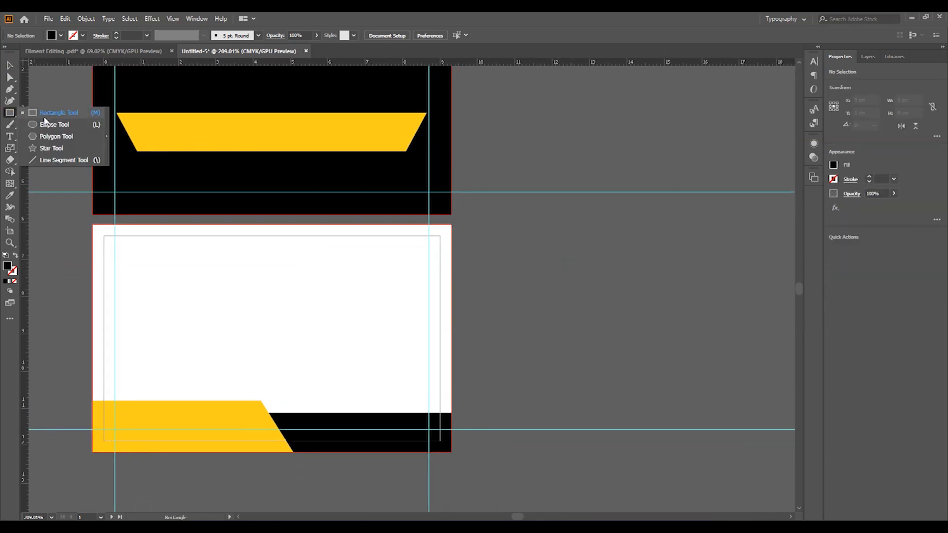
pyautogui.click(44, 114)
pyautogui.moveTo(551, 299); pyautogui.dragTo(561, 304)
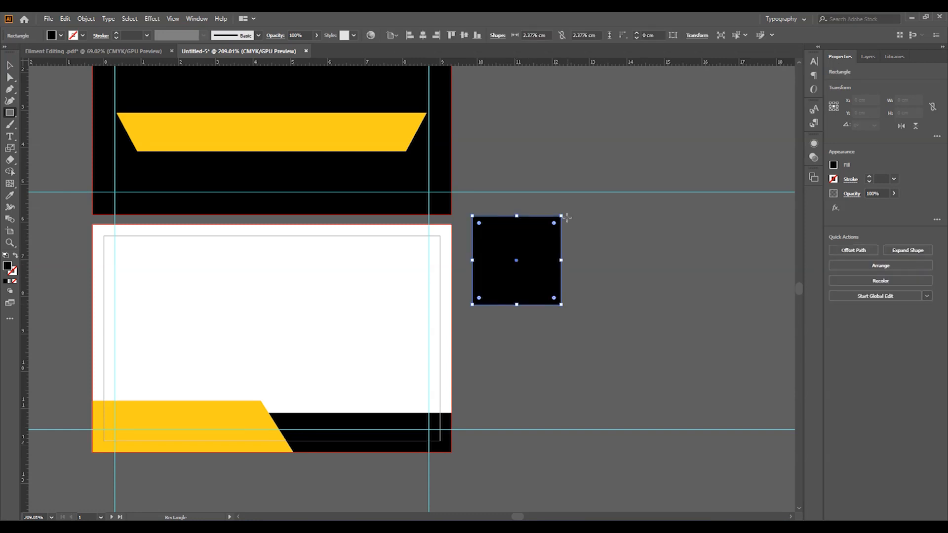
pyautogui.click(10, 149)
pyautogui.click(50, 148)
pyautogui.moveTo(558, 217); pyautogui.dragTo(575, 263)
pyautogui.press('v')
pyautogui.click(610, 240)
pyautogui.click(533, 246)
pyautogui.moveTo(517, 198); pyautogui.dragTo(529, 249)
pyautogui.click(548, 223)
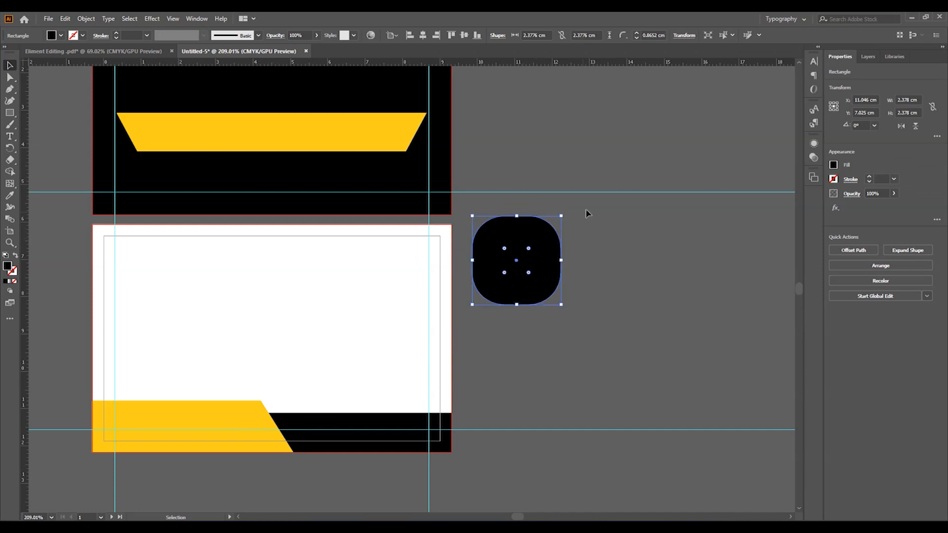
pyautogui.moveTo(581, 213); pyautogui.dragTo(547, 267)
# - Cut the diamond out of the rounded square, then add a small circle and narrow rectangle in the hole
pyautogui.click(10, 172)
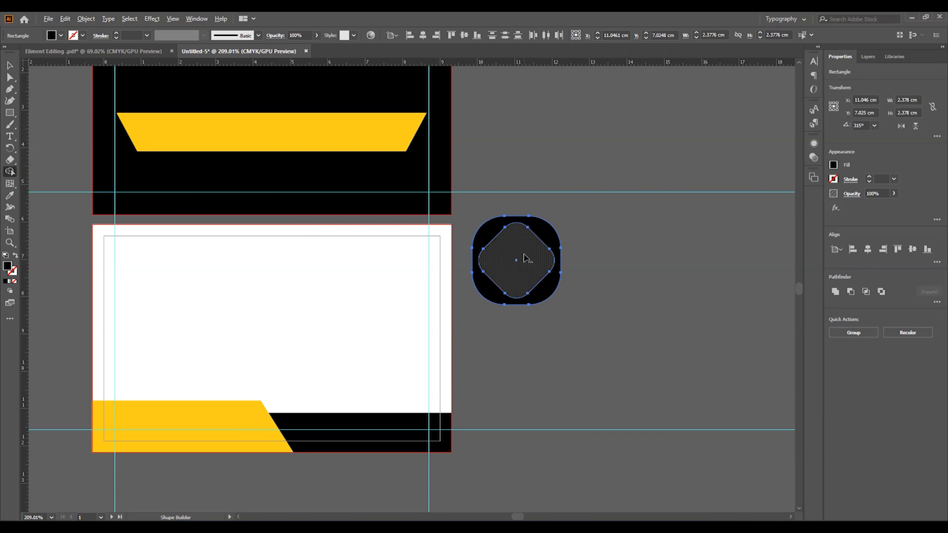
pyautogui.keyDown('alt'); pyautogui.click(520, 259); pyautogui.keyUp('alt')
pyautogui.moveTo(7, 115); pyautogui.dragTo(41, 124)
pyautogui.moveTo(516, 257); pyautogui.dragTo(527, 268)
pyautogui.press('v')
pyautogui.moveTo(10, 113); pyautogui.dragTo(33, 116)
pyautogui.hotkey('ctrl', 'space')
pyautogui.moveTo(522, 288); pyautogui.dragTo(566, 284)
pyautogui.moveTo(527, 312); pyautogui.dragTo(528, 312)
pyautogui.press('v')
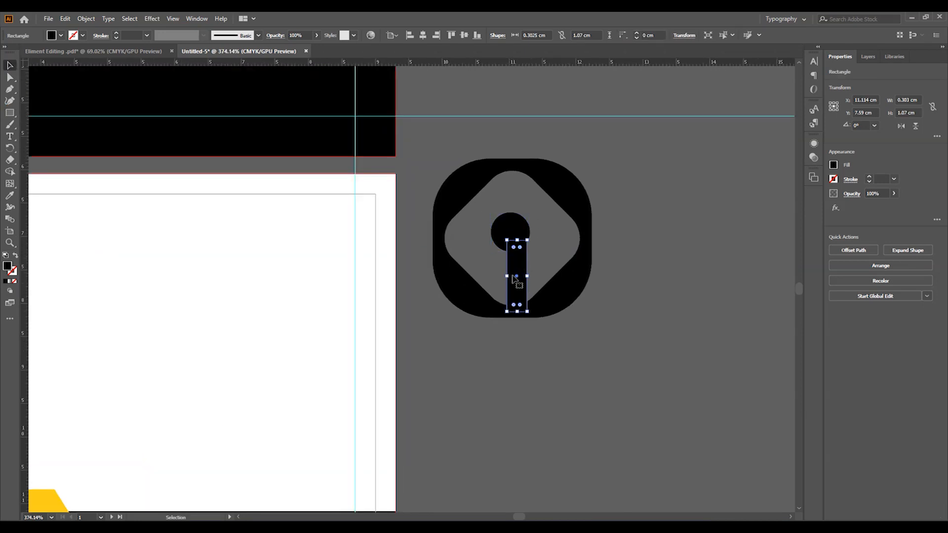
pyautogui.moveTo(516, 276); pyautogui.dragTo(510, 245)
# - Centre the icon shapes horizontally and vertically relative to the selection
pyautogui.moveTo(485, 132); pyautogui.dragTo(530, 253)
pyautogui.click(395, 36)
pyautogui.click(416, 46)
pyautogui.click(422, 37)
pyautogui.click(464, 35)
# - Resize the rectangle to 0.55 cm wide, fitting it to the circle's width
pyautogui.click(511, 210)
pyautogui.moveTo(520, 238); pyautogui.dragTo(512, 310)
pyautogui.click(688, 297)
pyautogui.click(511, 248)
pyautogui.hotkey('ctrl', 'space')
pyautogui.moveTo(511, 222); pyautogui.dragTo(588, 247)
pyautogui.moveTo(577, 381); pyautogui.dragTo(605, 388)
pyautogui.hotkey('ctrl', 'space')
pyautogui.click(528, 371)
pyautogui.moveTo(505, 195); pyautogui.dragTo(506, 212)
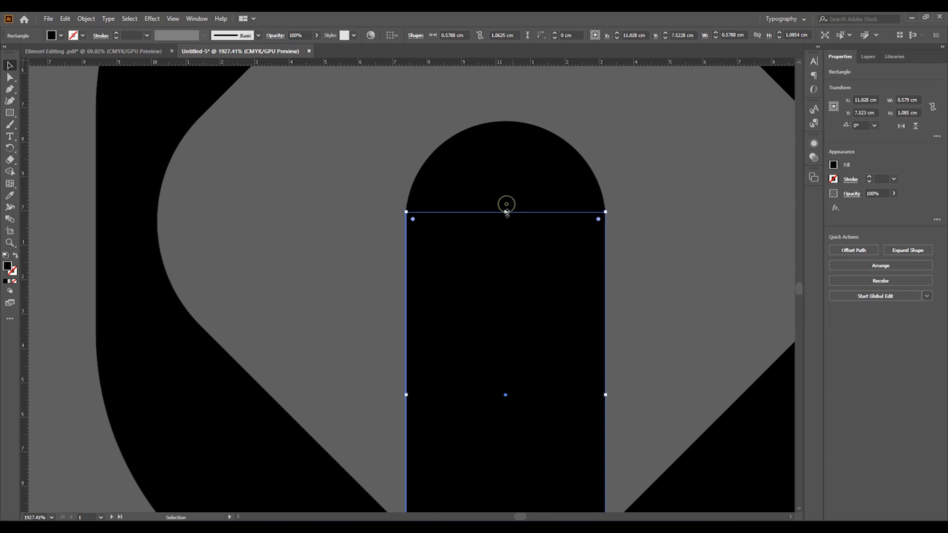
pyautogui.hotkey('ctrl', 'shift', 'a')
# - Unite all the icon parts into a single shape with Pathfinder
pyautogui.hotkey('ctrl', 'space')
pyautogui.moveTo(569, 253); pyautogui.dragTo(247, 242)
pyautogui.moveTo(556, 279); pyautogui.dragTo(380, 291)
pyautogui.click(836, 290)
pyautogui.click(650, 297)
pyautogui.hotkey('ctrl', 'space')
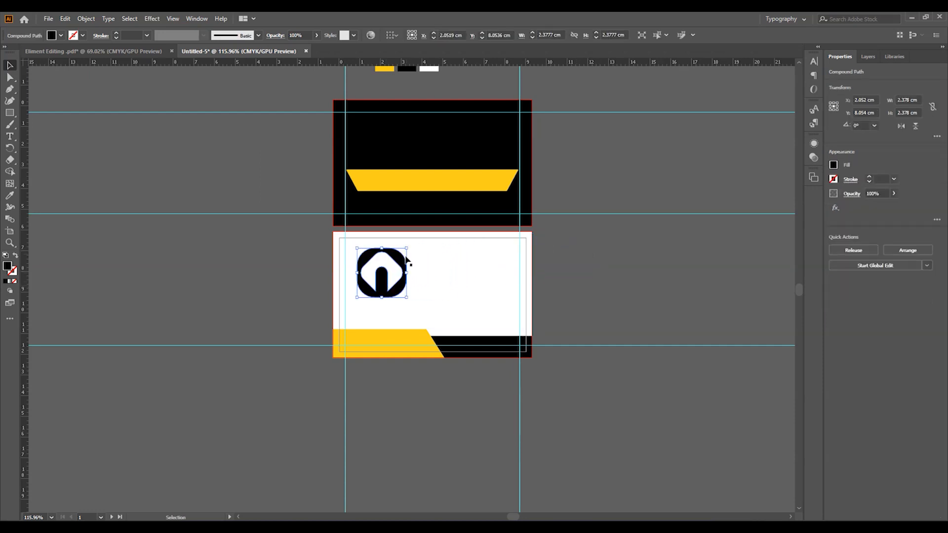
# - Scale the logo to about half size and move it toward the card's upper left
pyautogui.hotkey('ctrl', 'space')
pyautogui.moveTo(408, 246); pyautogui.dragTo(487, 296)
pyautogui.moveTo(400, 310); pyautogui.dragTo(370, 293)
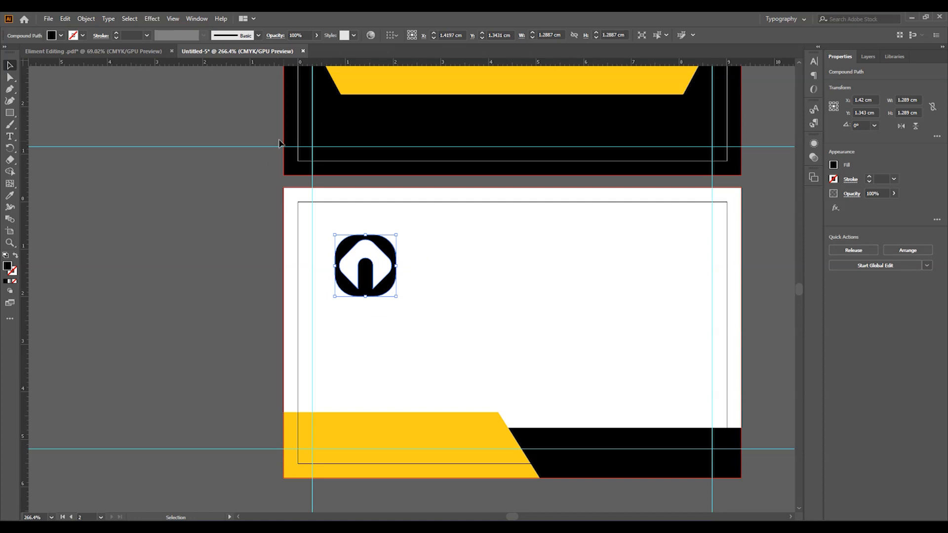
# - Place a horizontal guide 0.3 cm below the card's top edge
pyautogui.moveTo(249, 67); pyautogui.dragTo(225, 202)
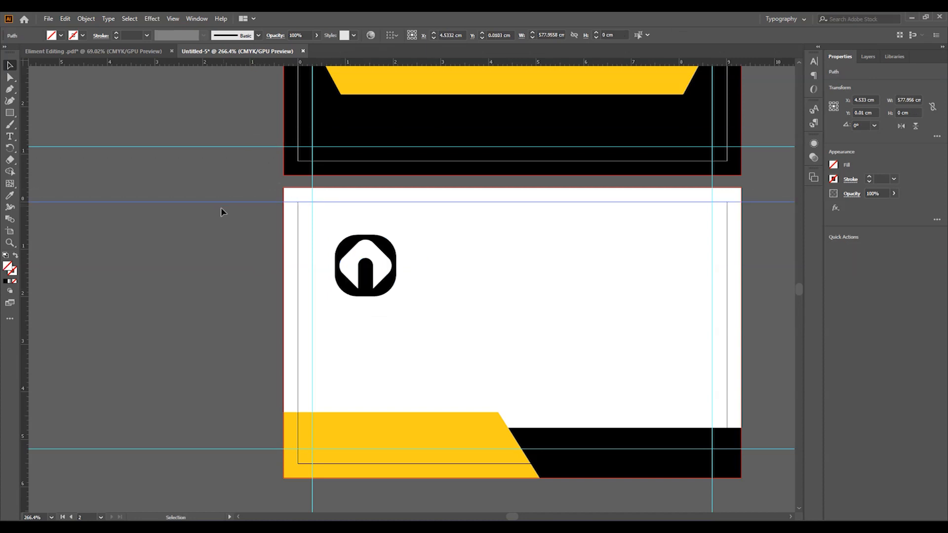
pyautogui.click(390, 34)
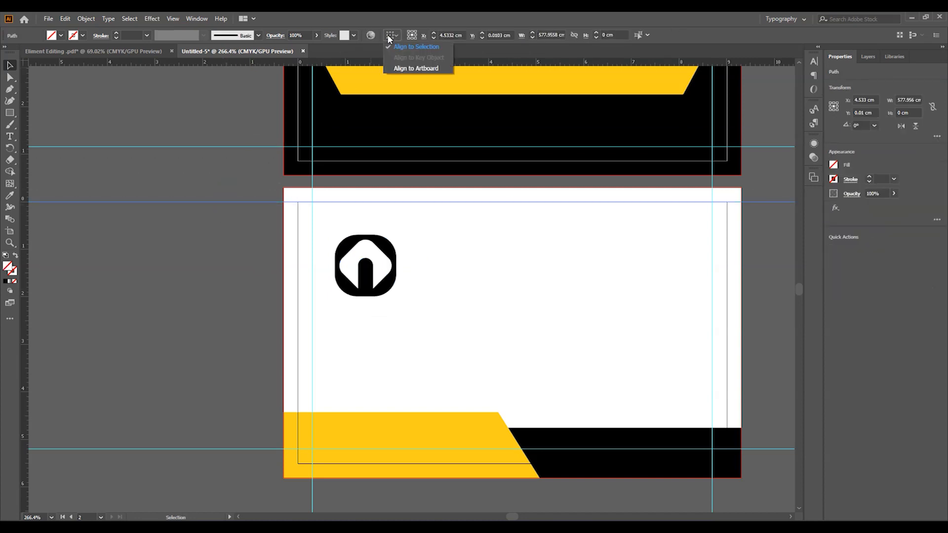
pyautogui.click(415, 69)
pyautogui.click(450, 37)
pyautogui.press('Return')
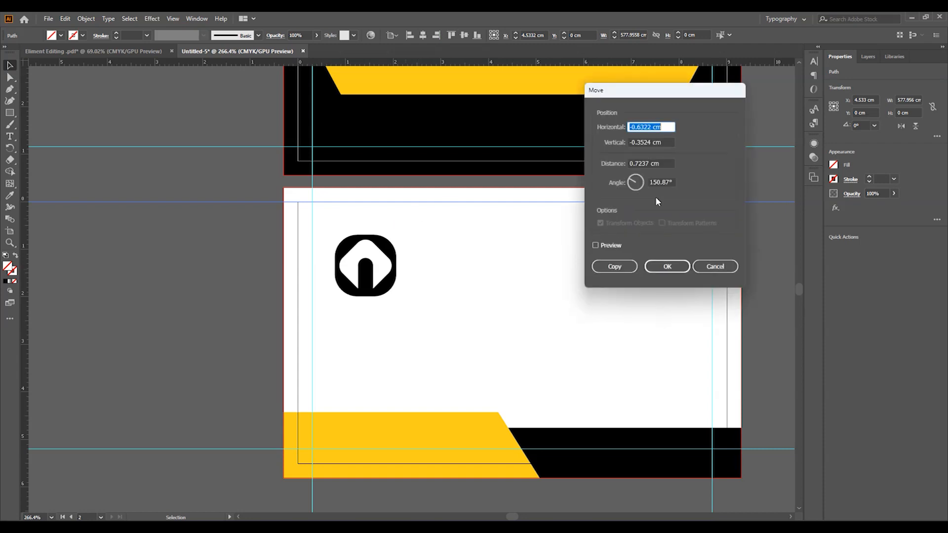
pyautogui.write('0')
pyautogui.press('Tab')
pyautogui.write('.3')
pyautogui.press('Return')
pyautogui.click(247, 250)
# - Fit the logo into the guides' top-left corner and give it the yellow fill
pyautogui.moveTo(355, 250); pyautogui.dragTo(333, 230)
pyautogui.click(250, 252)
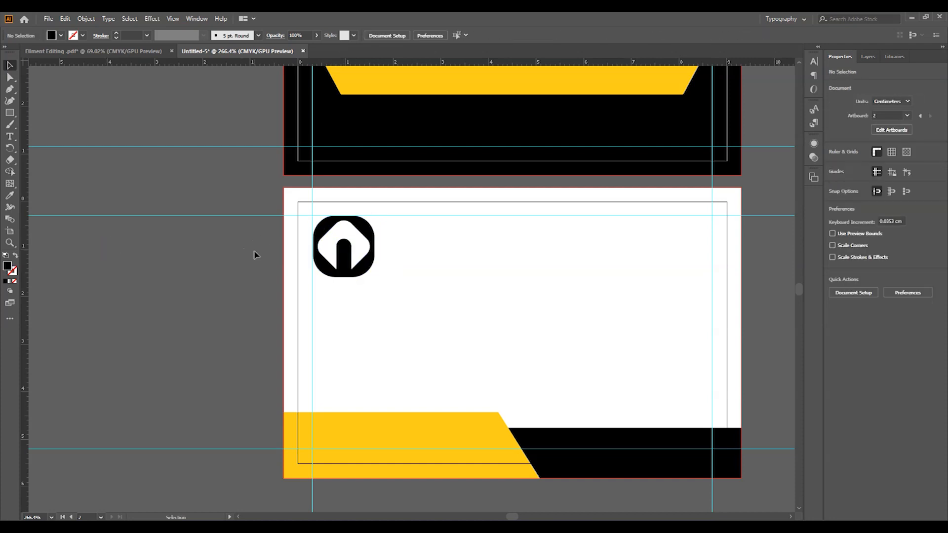
pyautogui.moveTo(342, 265); pyautogui.dragTo(360, 267)
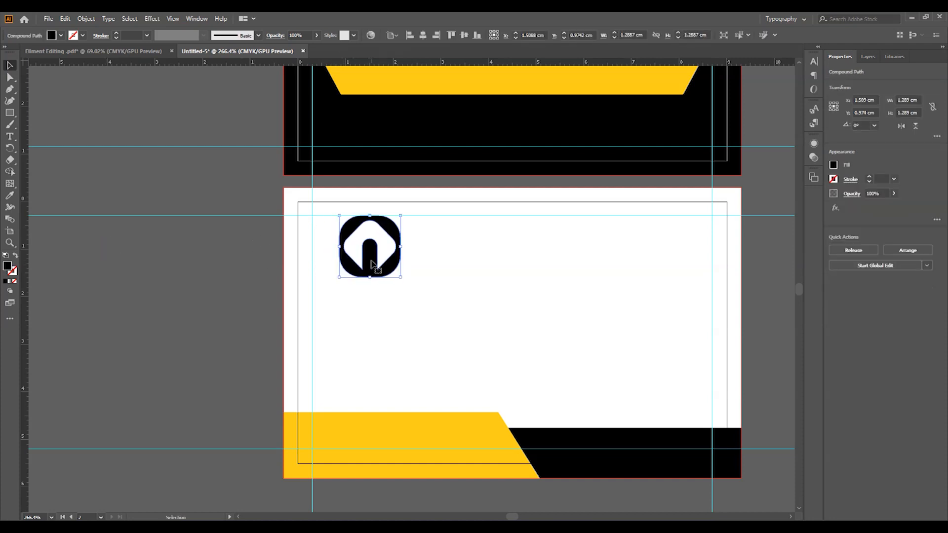
pyautogui.press('i')
pyautogui.click(376, 449)
pyautogui.press('v')
pyautogui.click(212, 255)
pyautogui.hotkey('ctrl', 'space')
pyautogui.moveTo(388, 270); pyautogui.dragTo(383, 270)
pyautogui.press('t')
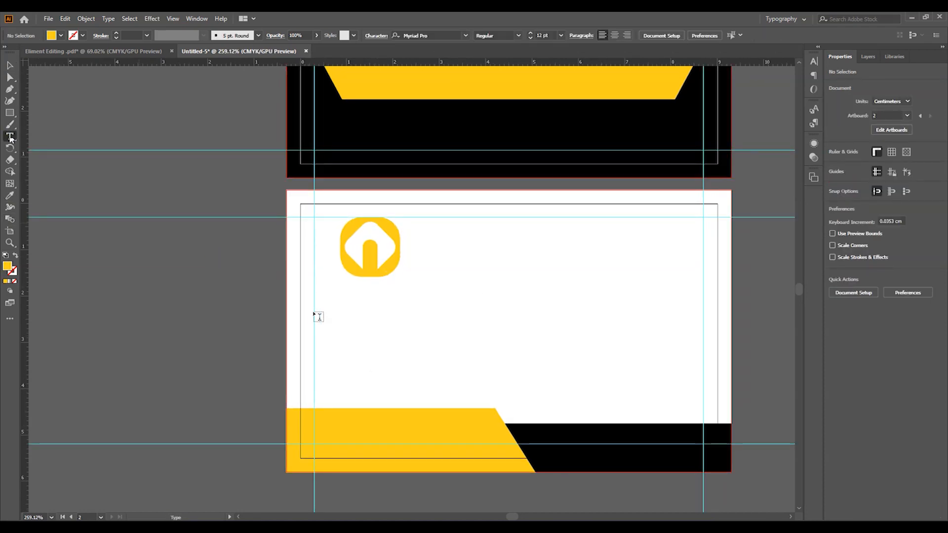
pyautogui.click(326, 304)
# - Centre the logo and COMPANY NAME on each other and move them to the card's left
pyautogui.write('COMPANY NAME')
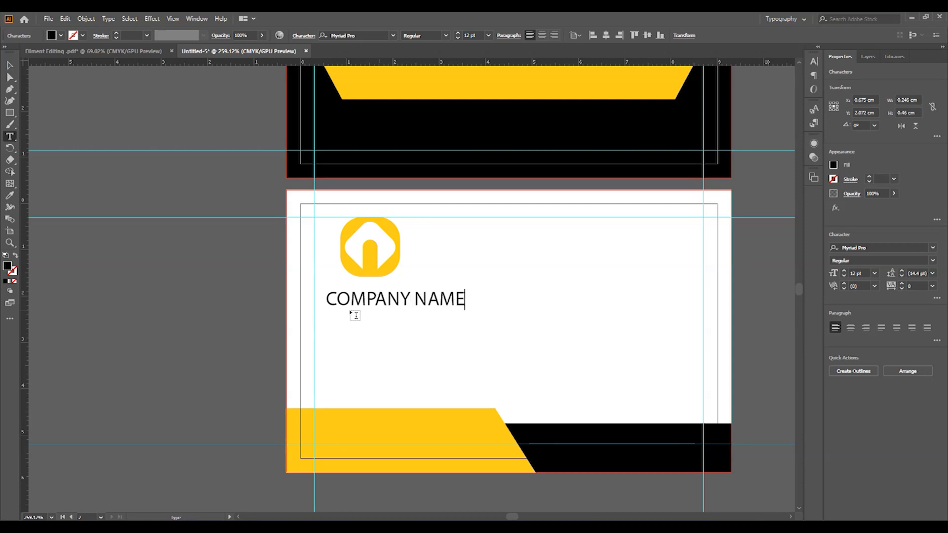
pyautogui.click(10, 67)
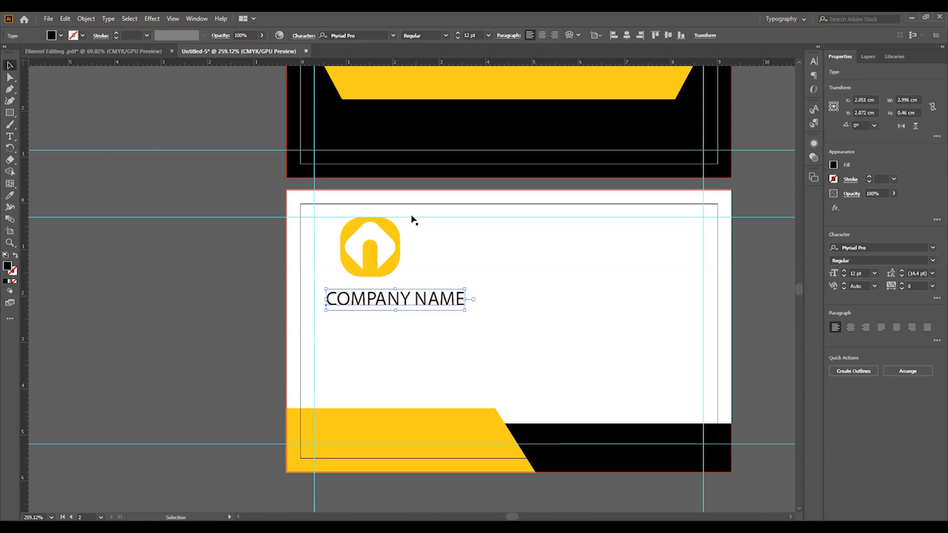
pyautogui.keyDown('shift'); pyautogui.click(371, 268); pyautogui.keyUp('shift')
pyautogui.click(332, 35)
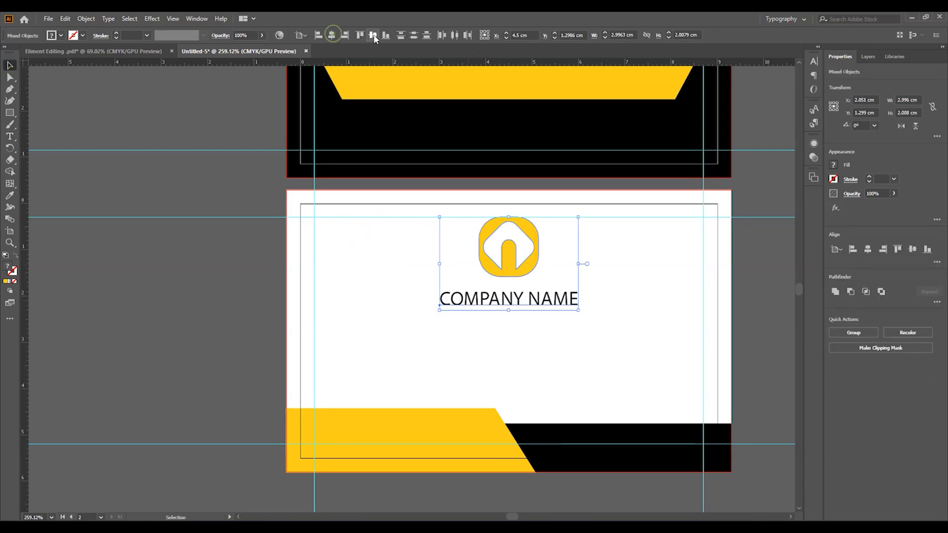
pyautogui.moveTo(525, 274); pyautogui.dragTo(400, 275)
pyautogui.click(275, 294)
# - Set the COMPANY NAME text to Calibri Bold
pyautogui.click(409, 301)
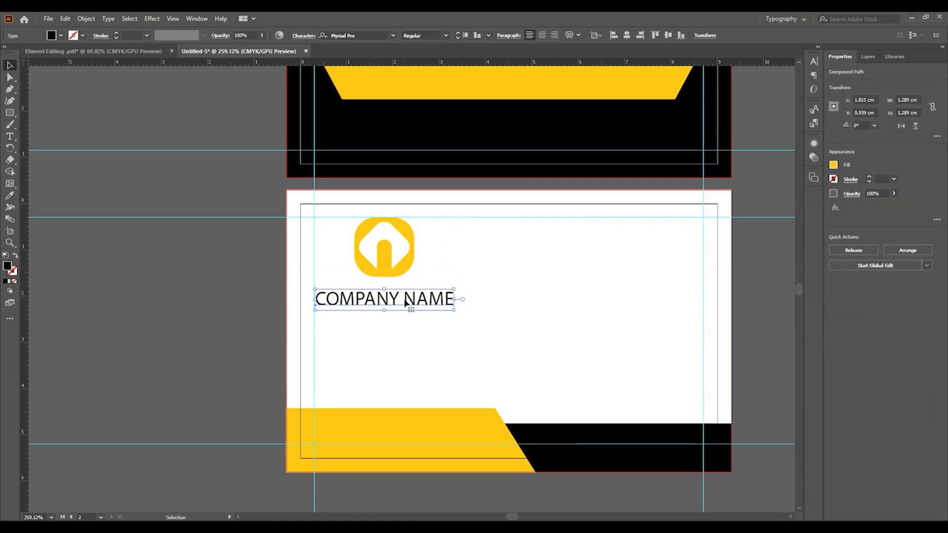
pyautogui.click(878, 246)
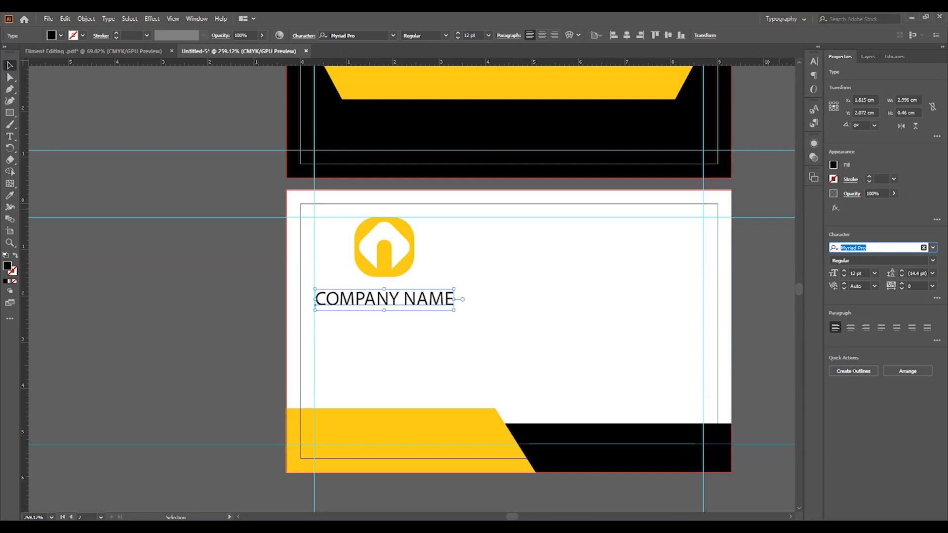
pyautogui.write('cal')
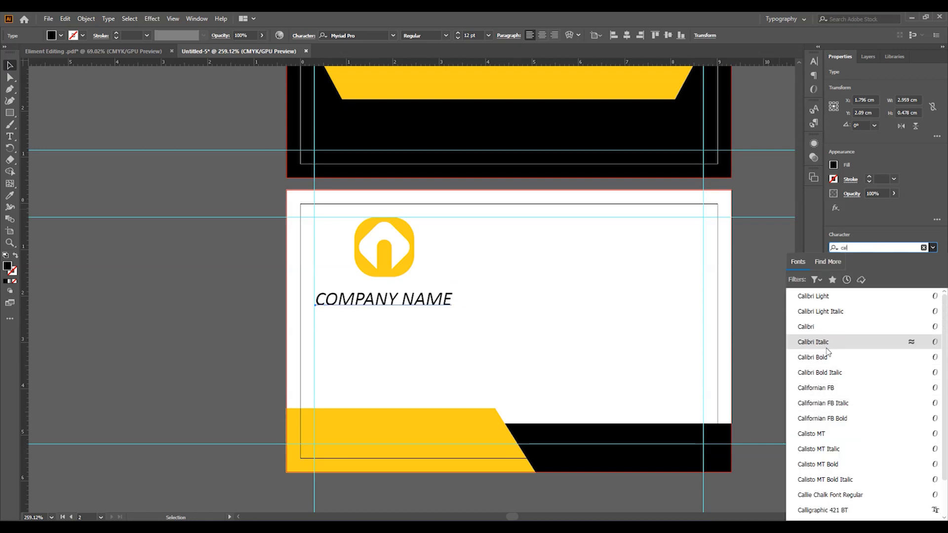
pyautogui.click(828, 357)
# - Duplicate the company name below it in Calibri Light and retype it as SLOGAN HERE
pyautogui.moveTo(425, 300); pyautogui.dragTo(424, 314)
pyautogui.click(853, 259)
pyautogui.press('Up')
pyautogui.press('Up')
pyautogui.press('Up')
pyautogui.click(876, 257)
pyautogui.press('Up')
pyautogui.tripleClick(389, 309)
pyautogui.write('SLOGAN HA')
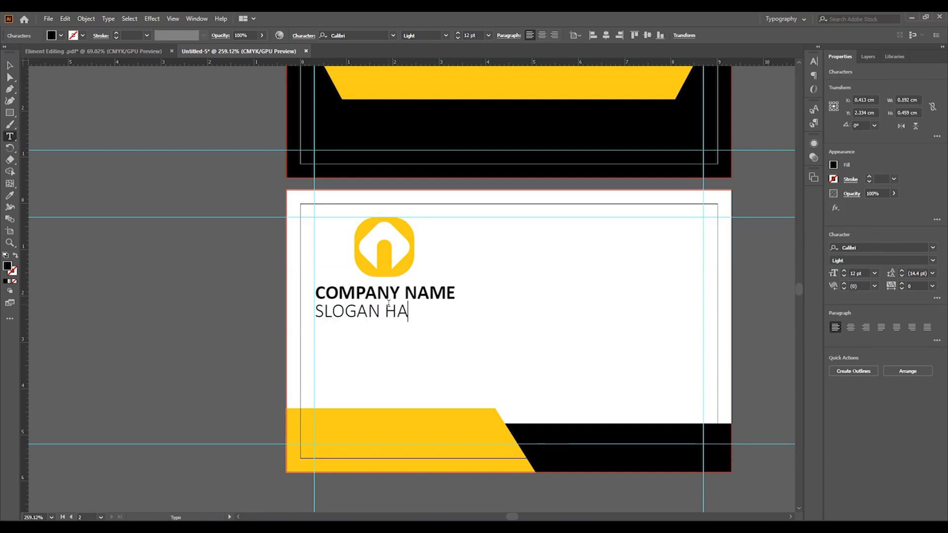
pyautogui.press('Escape')
# - Make SLOGAN HERE 8 pt with tracking 370, centred under the logo and company name
pyautogui.moveTo(903, 286); pyautogui.dragTo(903, 286)
pyautogui.moveTo(843, 276); pyautogui.dragTo(843, 277)
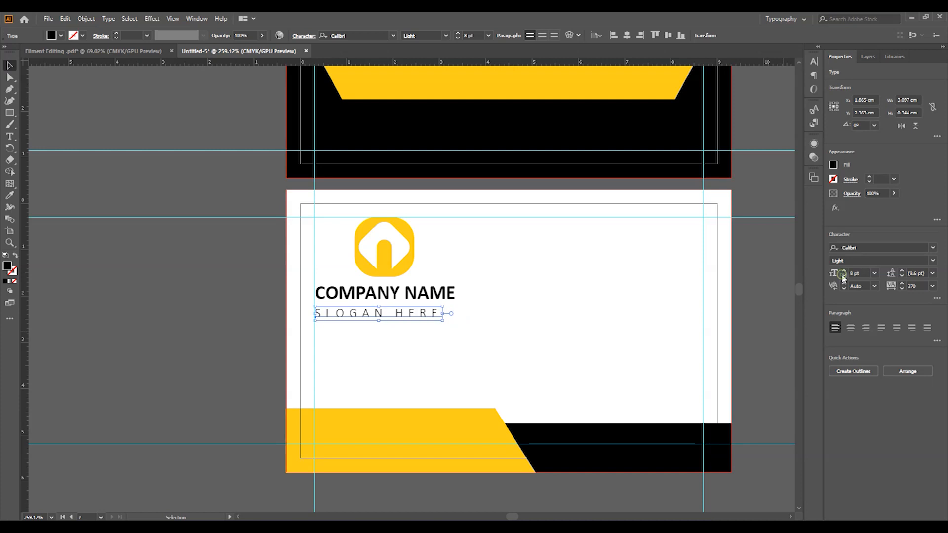
pyautogui.click(697, 490)
pyautogui.moveTo(415, 318); pyautogui.dragTo(422, 312)
pyautogui.press('Right')
pyautogui.press('Right')
pyautogui.press('Left')
pyautogui.press('Left')
pyautogui.keyDown('shift'); pyautogui.click(386, 295); pyautogui.keyUp('shift')
pyautogui.keyDown('shift'); pyautogui.click(390, 267); pyautogui.keyUp('shift')
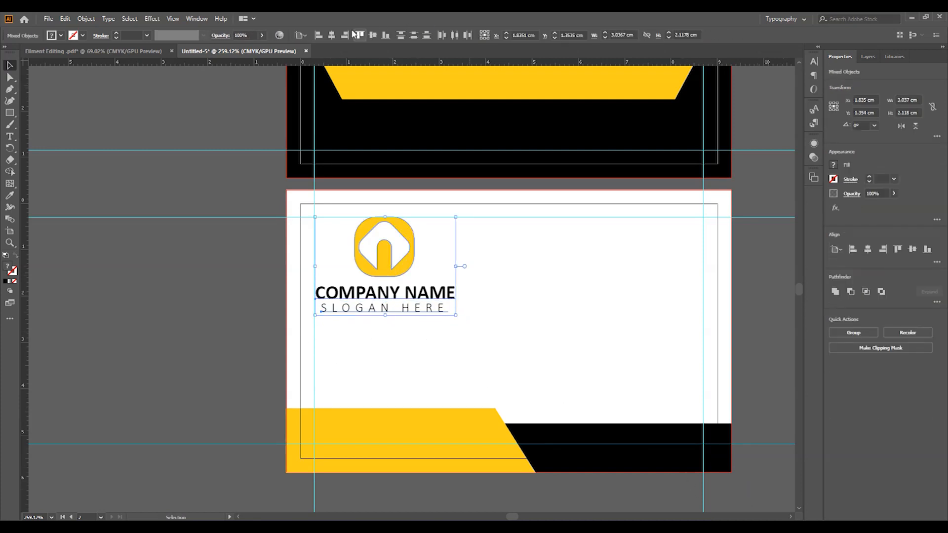
pyautogui.click(331, 35)
pyautogui.click(218, 273)
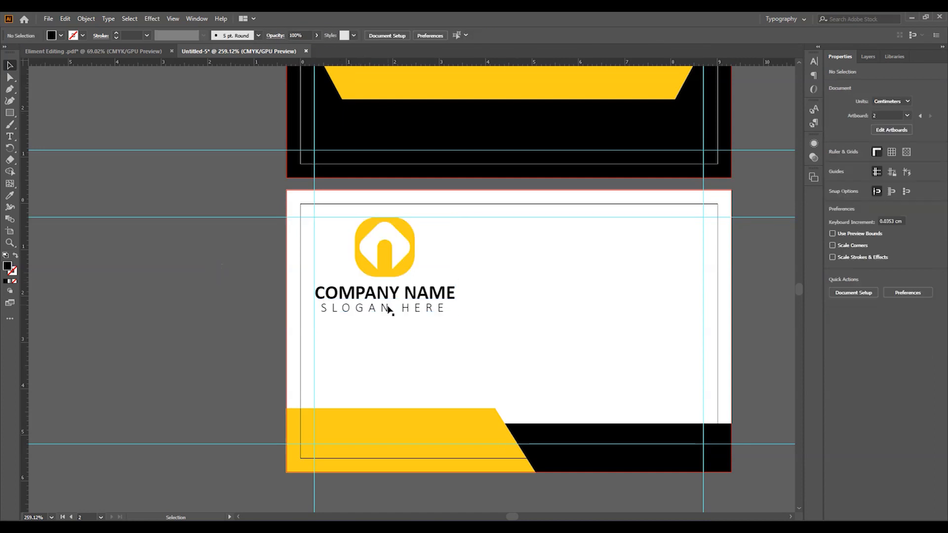
# - Switch the slogan's font style to Regular and frame the whole card
pyautogui.click(389, 309)
pyautogui.click(425, 37)
pyautogui.press('Down')
pyautogui.press('Down')
pyautogui.press('Down')
pyautogui.press('Down')
pyautogui.press('Up')
pyautogui.press('Up')
pyautogui.click(138, 263)
pyautogui.hotkey('ctrl', 'space')
pyautogui.moveTo(341, 289); pyautogui.dragTo(384, 273)
pyautogui.press('space')
pyautogui.moveTo(499, 317); pyautogui.dragTo(380, 284)
pyautogui.hotkey('ctrl', 'space')
pyautogui.press('space')
pyautogui.moveTo(580, 296); pyautogui.dragTo(502, 298)
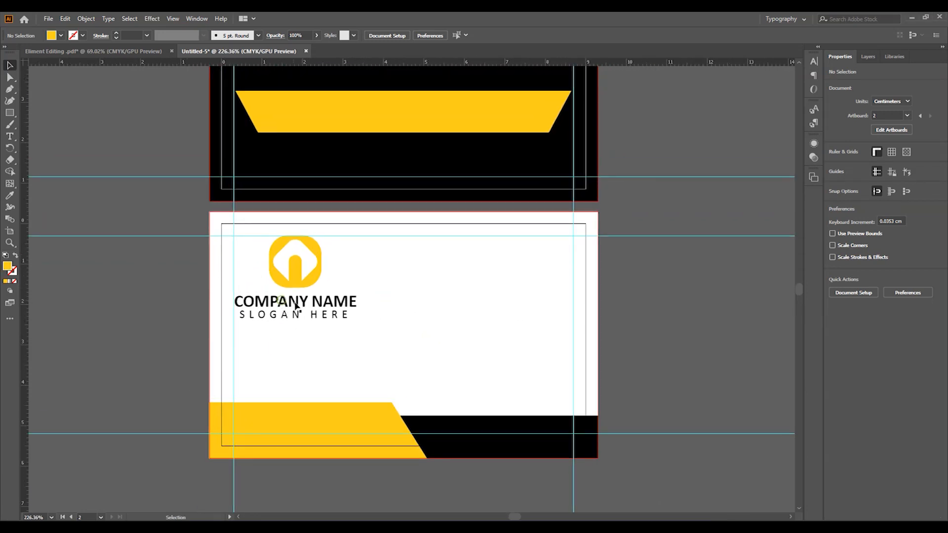
# - Copy the name and slogan to the card's right and retype the first line as YOUR NAME HERE
pyautogui.click(296, 307)
pyautogui.moveTo(310, 320); pyautogui.dragTo(497, 262)
pyautogui.doubleClick(498, 259)
pyautogui.tripleClick(498, 259)
pyautogui.write('YI')
pyautogui.write('O')
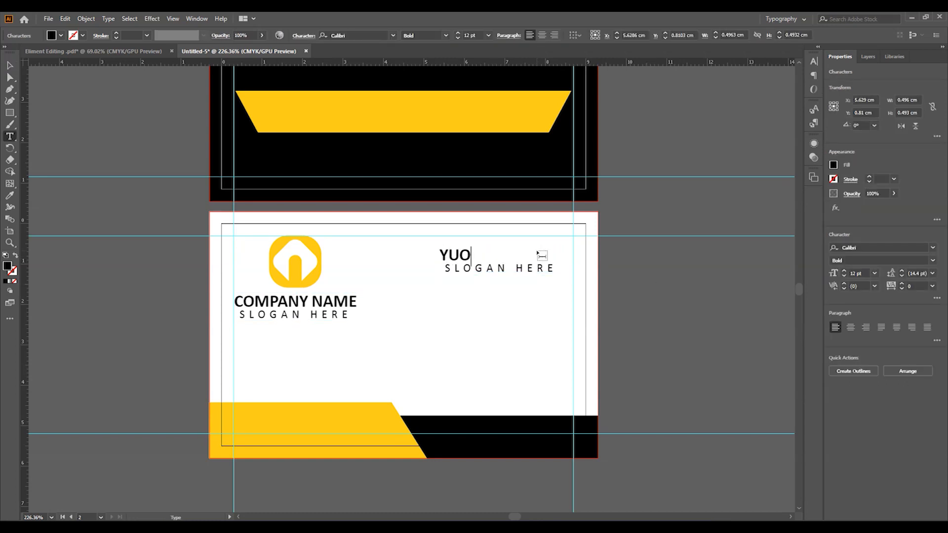
pyautogui.hotkey('ctrl', 'a')
pyautogui.write('YOUR N')
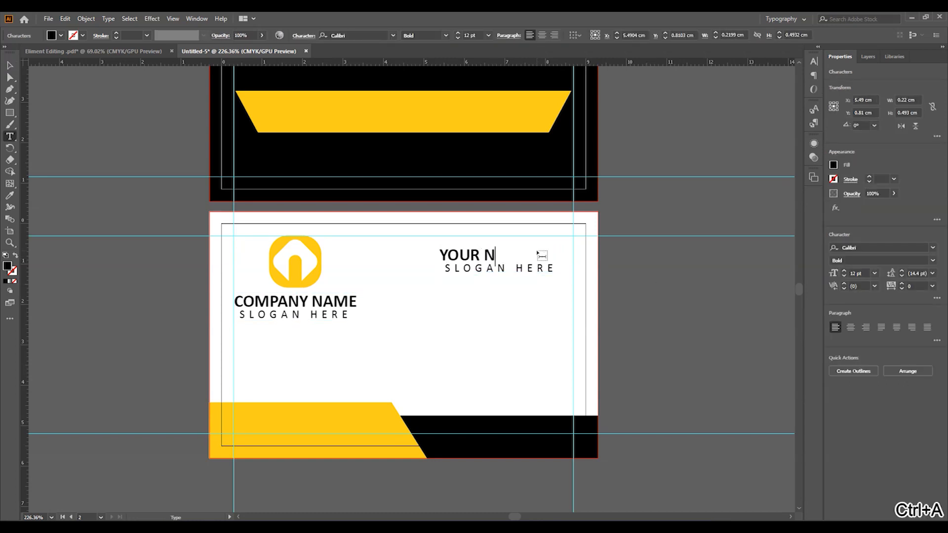
pyautogui.write('AME HERE')
pyautogui.press('Escape')
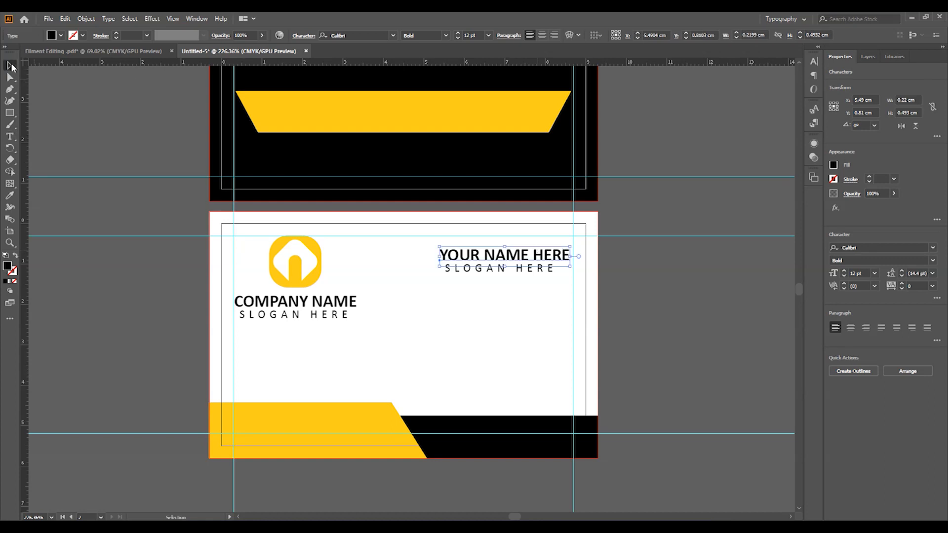
# - Replace the second line with GRAPIC DESIGNER at 7 pt and scale both lines down slightly
pyautogui.tripleClick(543, 271)
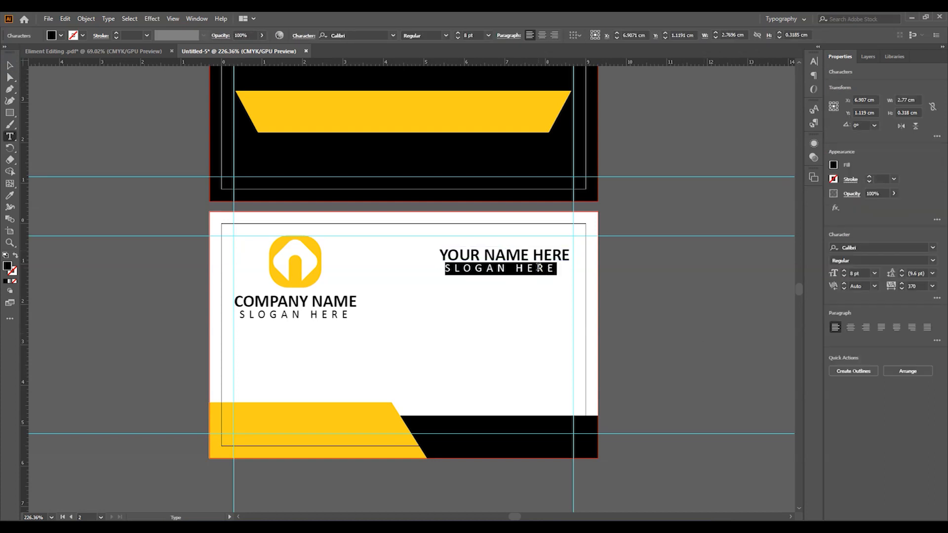
pyautogui.write('GRAPIC DESIGNER')
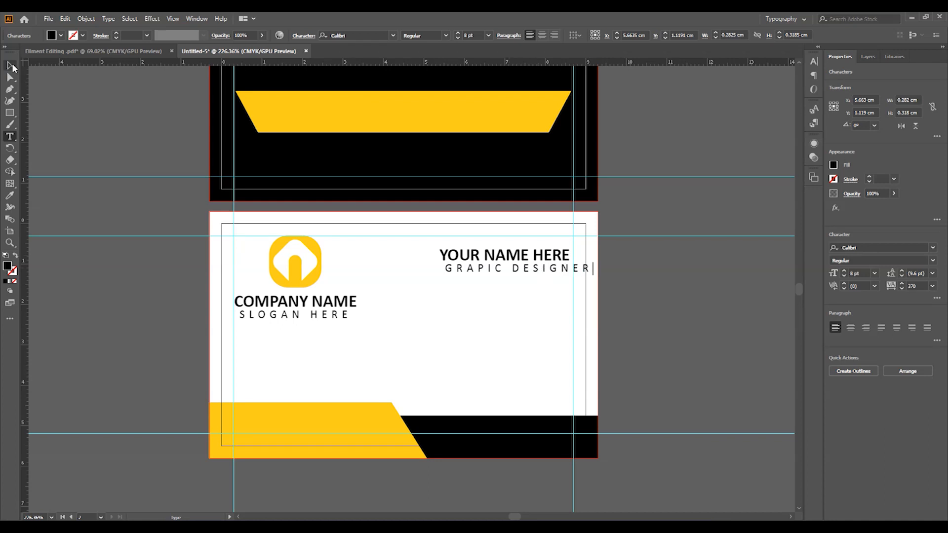
pyautogui.click(10, 66)
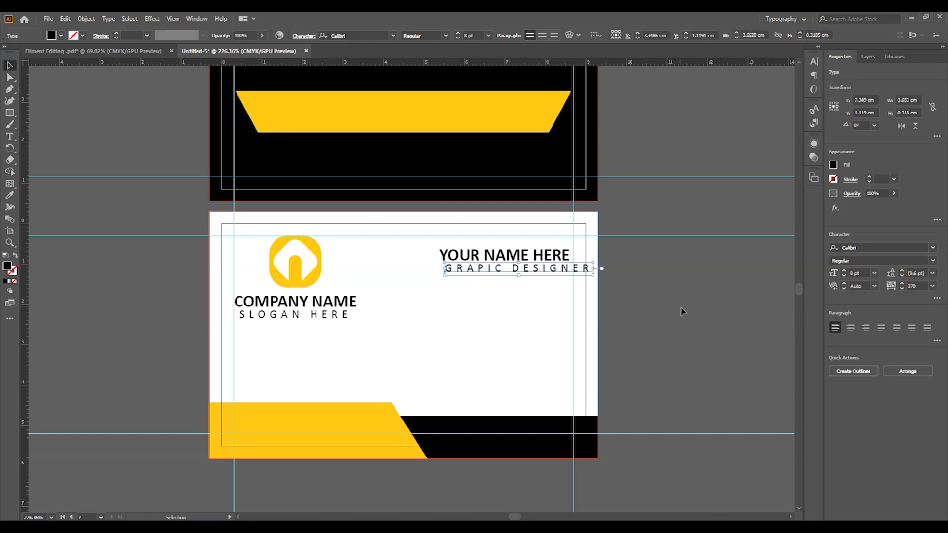
pyautogui.click(844, 276)
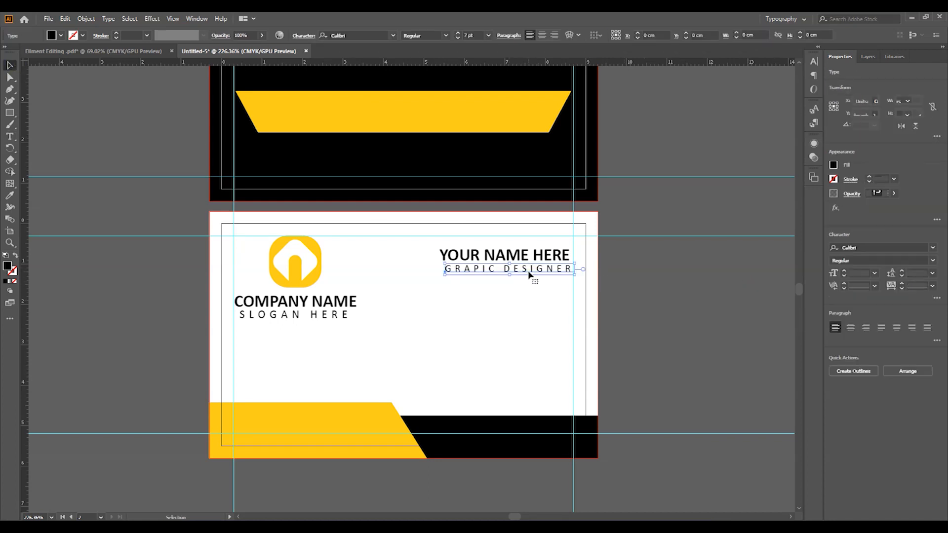
pyautogui.keyDown('shift'); pyautogui.click(541, 256); pyautogui.keyUp('shift')
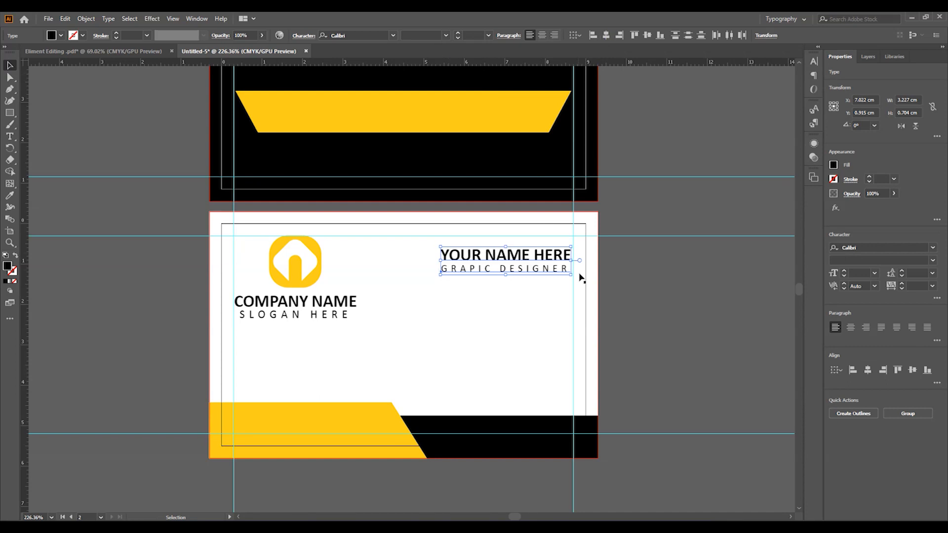
pyautogui.moveTo(570, 246); pyautogui.dragTo(553, 270)
# - Colour the words YOUR NAME with the banner's yellow using the Eyedropper
pyautogui.click(642, 290)
pyautogui.click(545, 265)
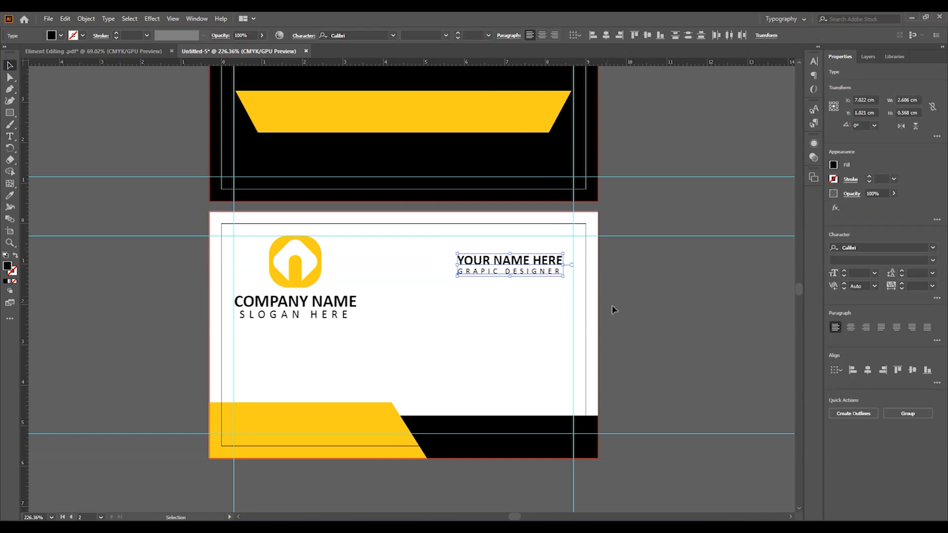
pyautogui.click(657, 305)
pyautogui.doubleClick(538, 261)
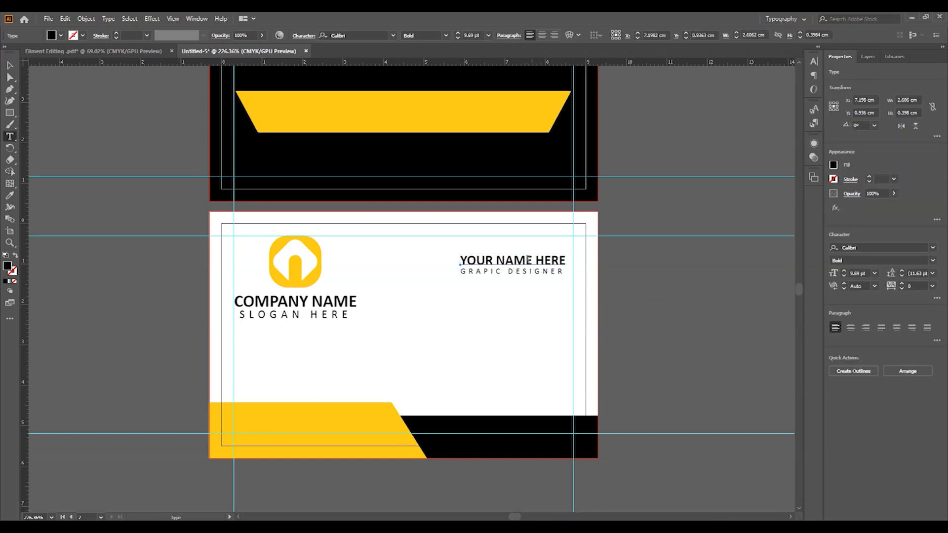
pyautogui.moveTo(507, 257); pyautogui.dragTo(460, 260)
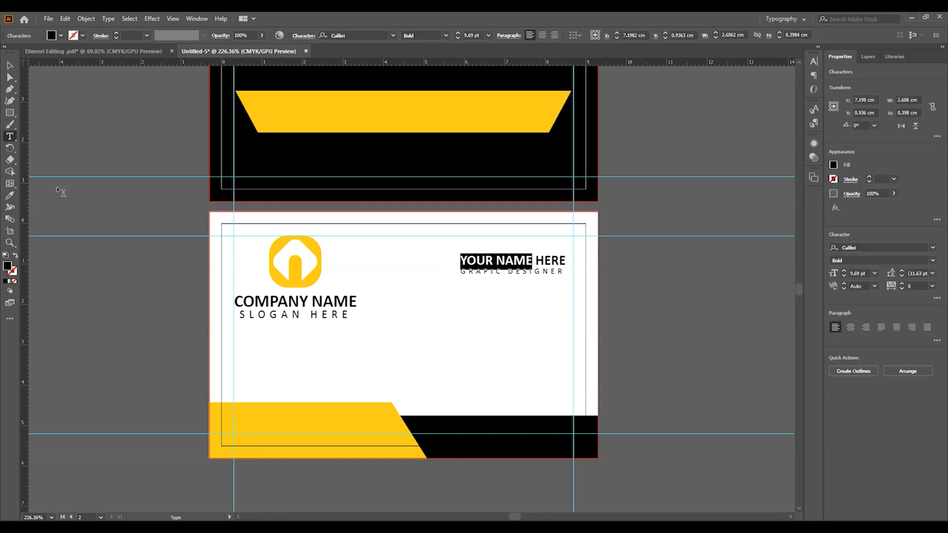
pyautogui.click(10, 197)
pyautogui.click(344, 115)
pyautogui.click(11, 69)
pyautogui.click(113, 272)
pyautogui.hotkey('ctrl', 'space')
pyautogui.moveTo(561, 274); pyautogui.dragTo(542, 273)
pyautogui.moveTo(538, 323); pyautogui.dragTo(541, 316)
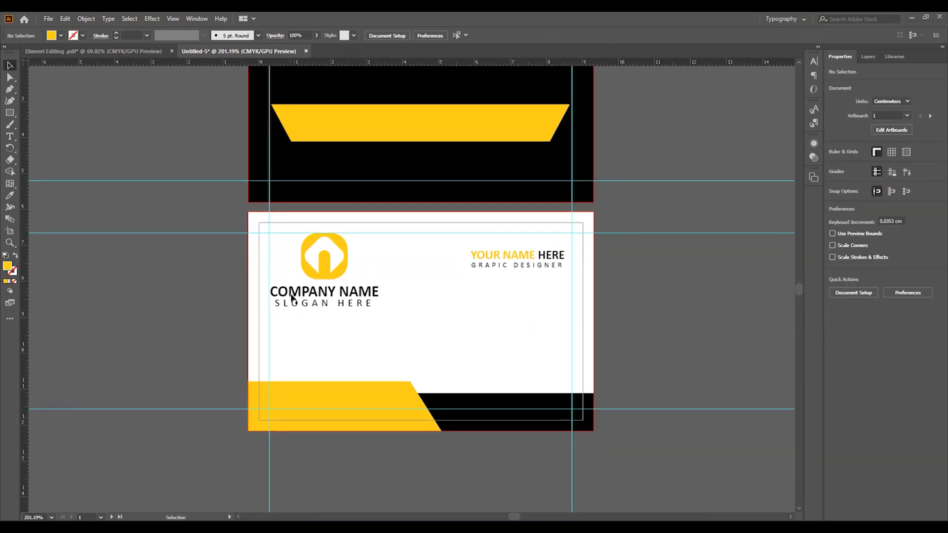
# - Bring the address, phone, email and website block onto the card, scaled against the right guide
pyautogui.click(94, 51)
pyautogui.hotkey('ctrl', 'space')
pyautogui.moveTo(447, 223); pyautogui.dragTo(542, 378)
pyautogui.moveTo(501, 331); pyautogui.dragTo(533, 335)
pyautogui.moveTo(572, 297); pyautogui.dragTo(569, 299)
pyautogui.moveTo(457, 382); pyautogui.dragTo(460, 380)
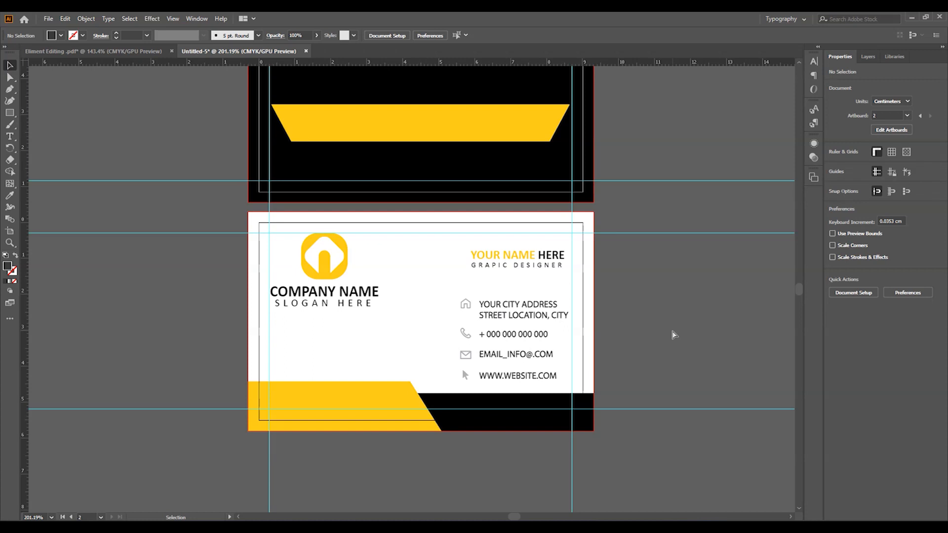
# - Add the QR code from the PDF, shrink it, and centre it under the logo and slogan
pyautogui.click(149, 51)
pyautogui.moveTo(626, 233); pyautogui.dragTo(409, 411)
pyautogui.moveTo(478, 257); pyautogui.dragTo(407, 306)
pyautogui.moveTo(383, 326); pyautogui.dragTo(327, 342)
pyautogui.keyDown('shift'); pyautogui.click(330, 303); pyautogui.keyUp('shift')
pyautogui.keyDown('shift'); pyautogui.click(332, 291); pyautogui.keyUp('shift')
pyautogui.keyDown('shift'); pyautogui.click(334, 269); pyautogui.keyUp('shift')
pyautogui.keyDown('shift'); pyautogui.click(334, 268); pyautogui.keyUp('shift')
pyautogui.keyDown('shift'); pyautogui.click(338, 250); pyautogui.keyUp('shift')
pyautogui.click(331, 35)
pyautogui.click(686, 289)
# - Nudge the QR code and the contact block up slightly
pyautogui.click(319, 348)
pyautogui.press('Up')
pyautogui.press('Up')
pyautogui.click(630, 347)
pyautogui.click(515, 318)
pyautogui.press('Up')
pyautogui.press('Up')
pyautogui.press('Up')
pyautogui.press('Up')
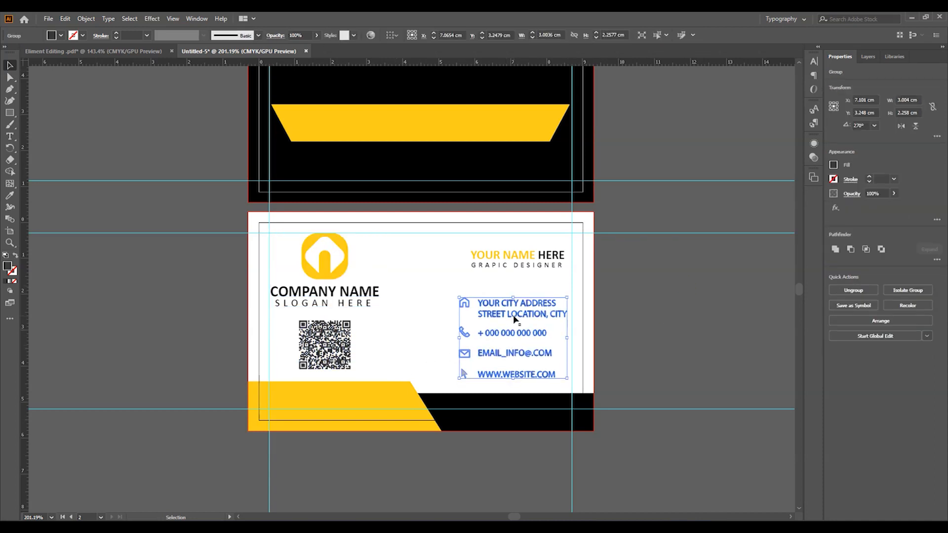
pyautogui.click(650, 353)
pyautogui.hotkey('ctrl', 'space')
pyautogui.moveTo(458, 344); pyautogui.dragTo(419, 375)
# - Group the logo, company name and slogan and move the group onto the black card
pyautogui.moveTo(368, 351); pyautogui.dragTo(374, 379)
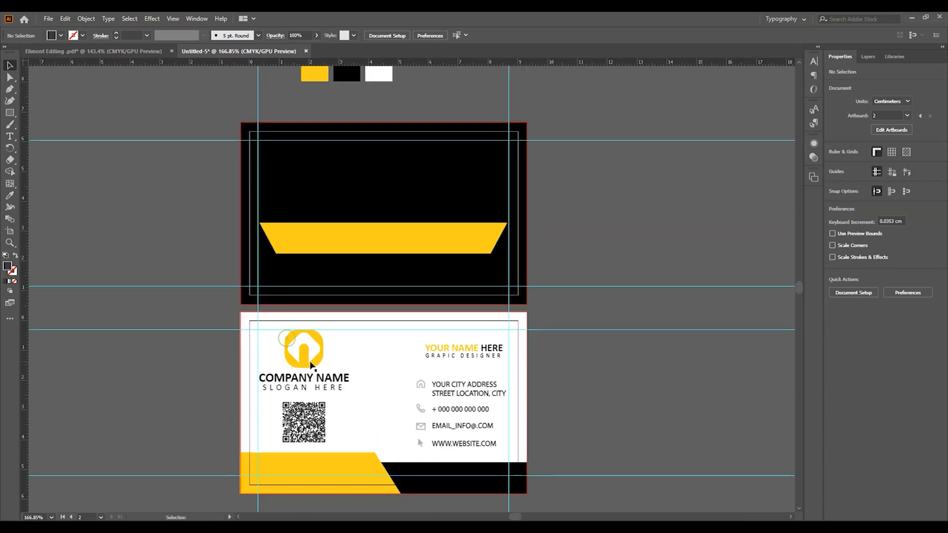
pyautogui.click(290, 341)
pyautogui.keyDown('shift'); pyautogui.click(327, 378); pyautogui.keyUp('shift')
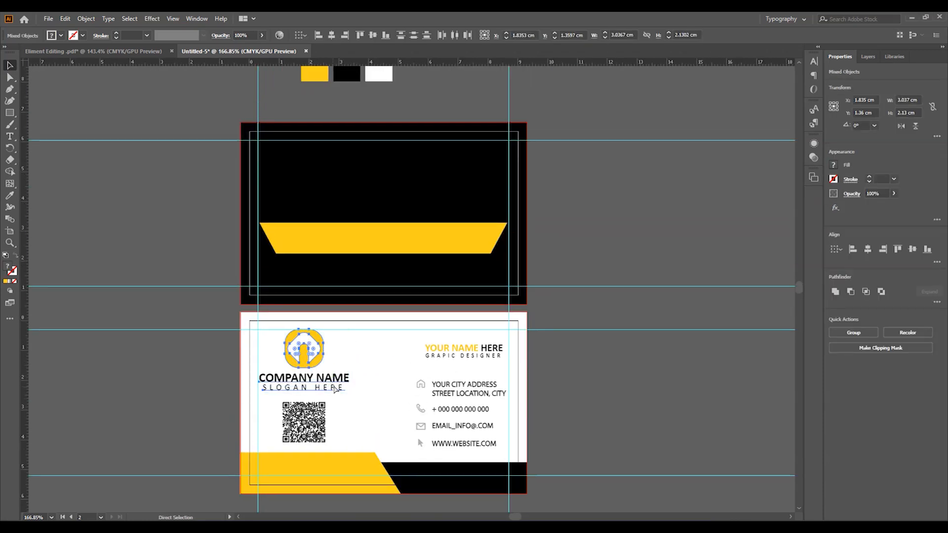
pyautogui.hotkey('ctrl', 'g')
pyautogui.moveTo(307, 365); pyautogui.dragTo(384, 192)
# - Centre the logo group horizontally on the black card, ready to add text below the band
pyautogui.hotkey('ctrl', 'shift', 'a')
pyautogui.scroll(2, 604, 267)
pyautogui.hotkey('ctrl', 'space')
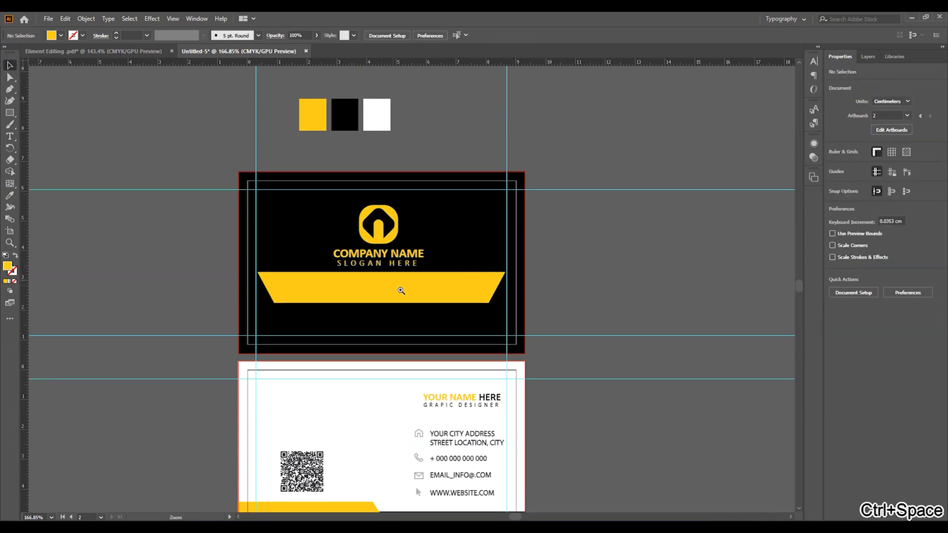
pyautogui.click(393, 285)
pyautogui.click(376, 217)
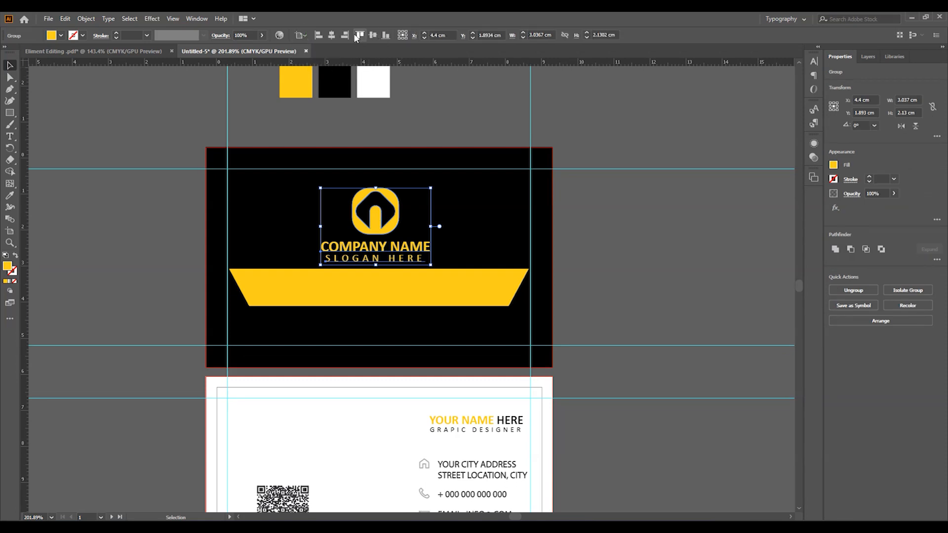
pyautogui.click(372, 36)
pyautogui.click(631, 239)
pyautogui.click(394, 293)
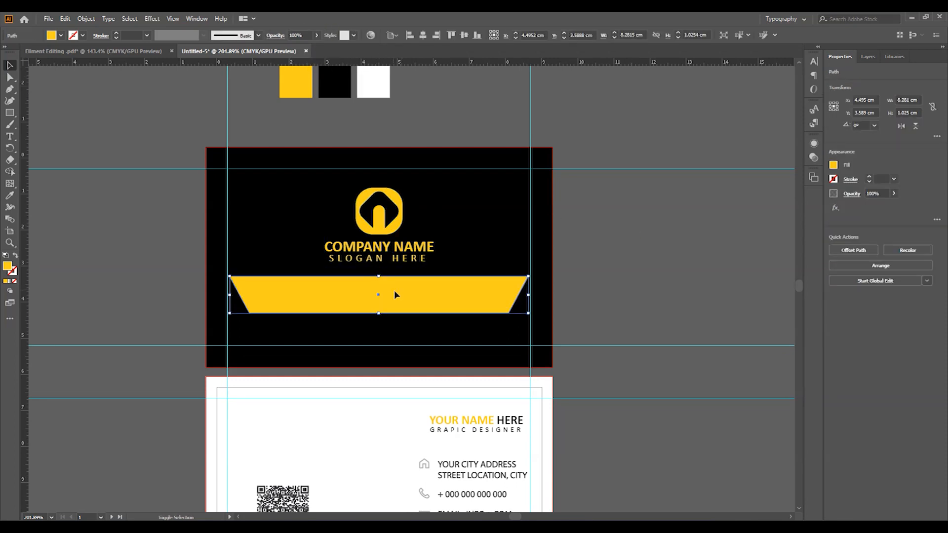
pyautogui.click(635, 292)
pyautogui.hotkey('ctrl', 'space')
pyautogui.click(328, 299)
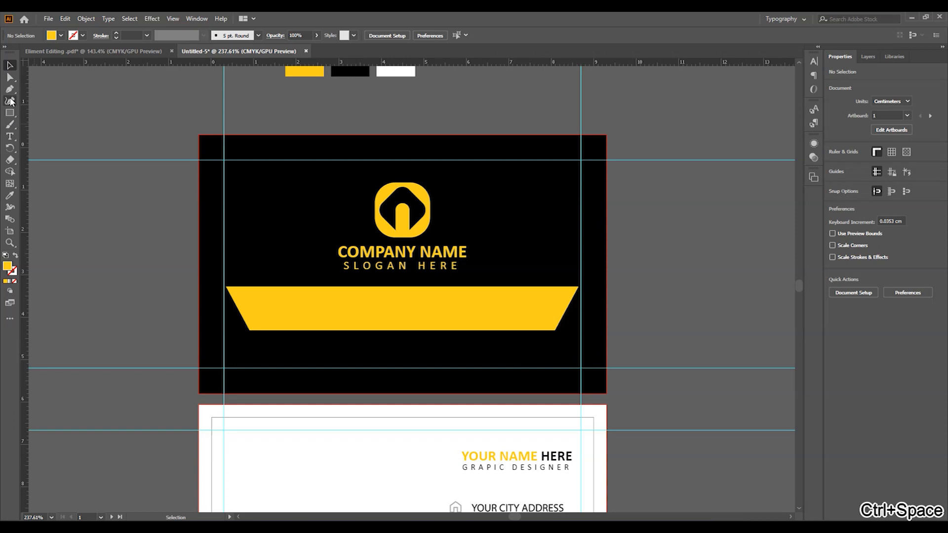
pyautogui.click(10, 136)
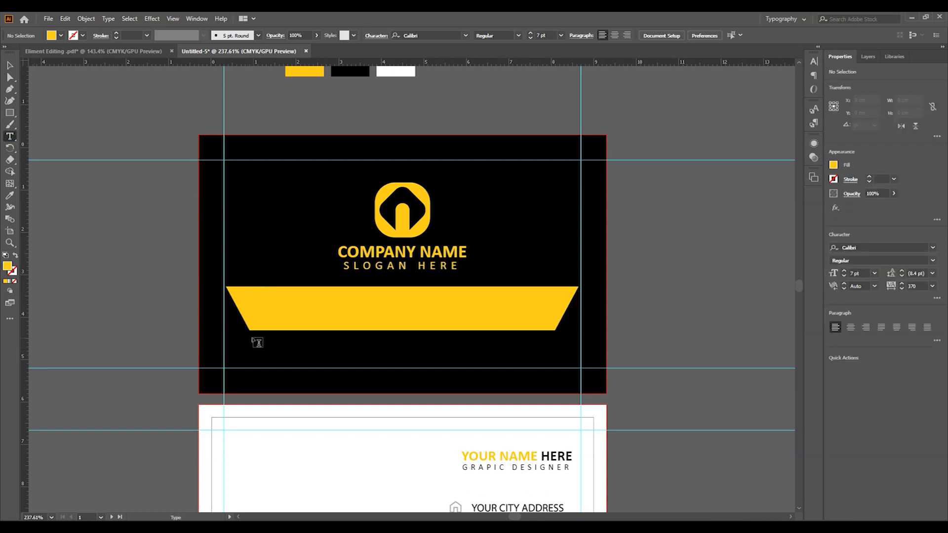
# - Create a placeholder text area beneath the yellow band and make its text white
pyautogui.moveTo(323, 353); pyautogui.dragTo(537, 362)
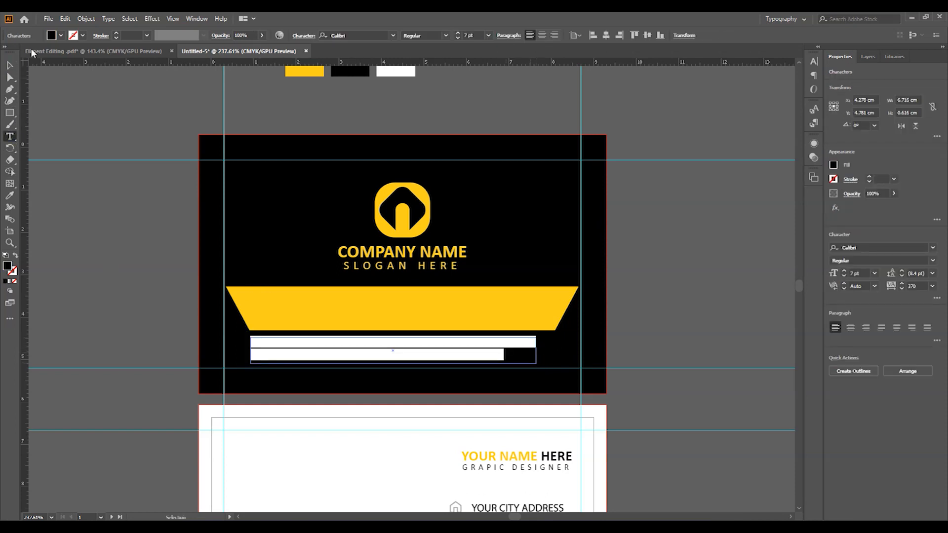
pyautogui.click(10, 65)
pyautogui.press('i')
pyautogui.press('space')
pyautogui.moveTo(369, 119); pyautogui.dragTo(362, 153)
pyautogui.click(385, 99)
pyautogui.press('space')
pyautogui.moveTo(479, 284); pyautogui.dragTo(479, 235)
# - Centre the placeholder paragraph's lines and turn off hyphenation
pyautogui.click(140, 205)
pyautogui.click(441, 336)
pyautogui.click(510, 36)
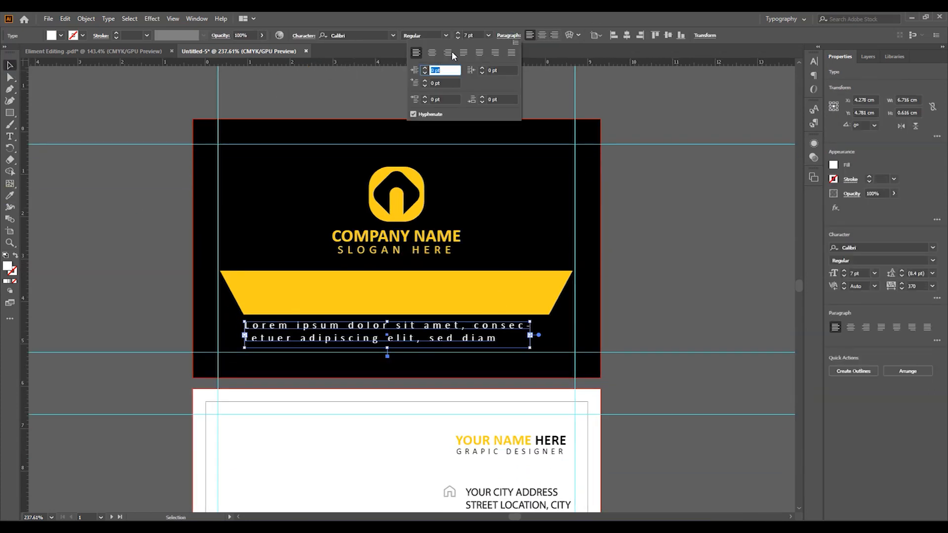
pyautogui.click(433, 53)
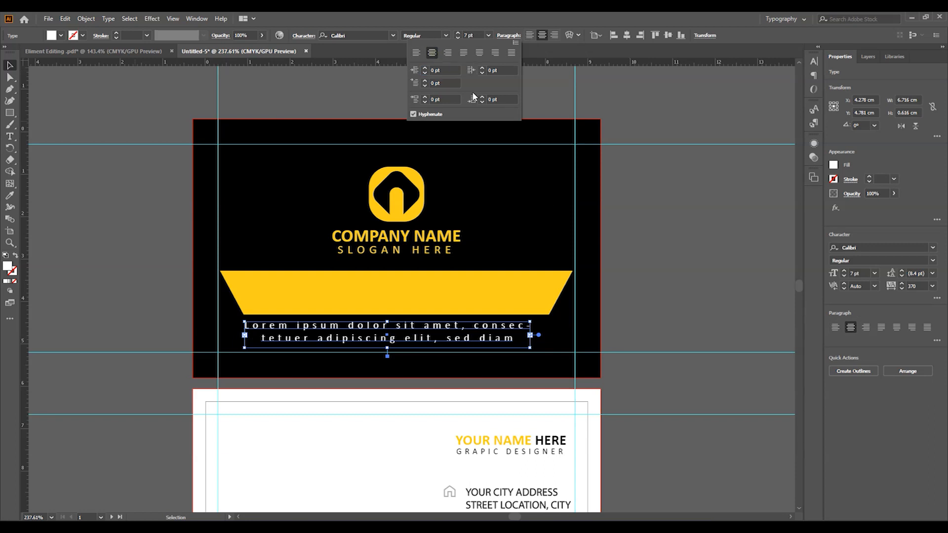
pyautogui.click(414, 114)
pyautogui.click(665, 295)
pyautogui.hotkey('ctrl', 'space')
pyautogui.moveTo(450, 313)
pyautogui.mouseDown()
pyautogui.moveTo(399, 307)
pyautogui.moveTo(439, 302)
pyautogui.mouseUp()
pyautogui.click(439, 302)
pyautogui.hotkey('ctrl', 'space')
pyautogui.moveTo(311, 283); pyautogui.dragTo(338, 296)
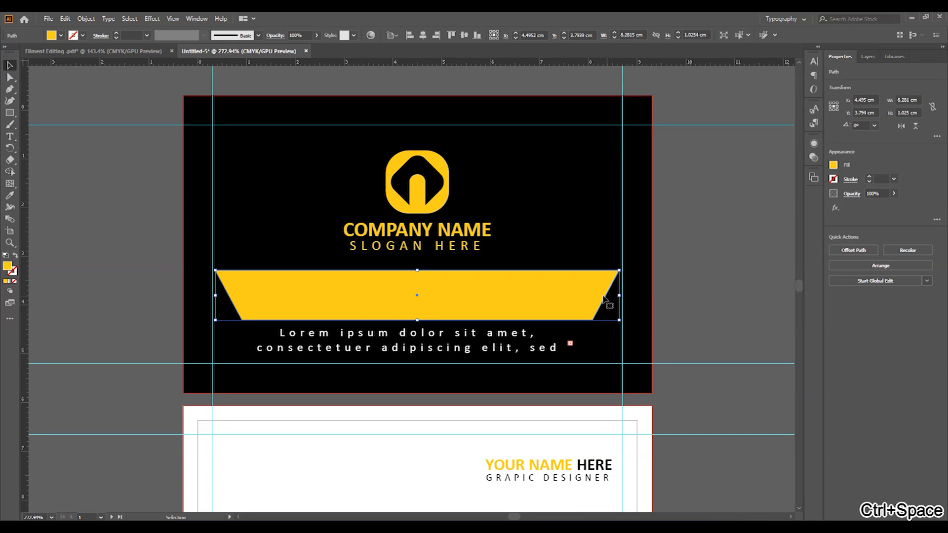
# - Round the yellow band's lower corners and widen it symmetrically to the card edges
pyautogui.press('a')
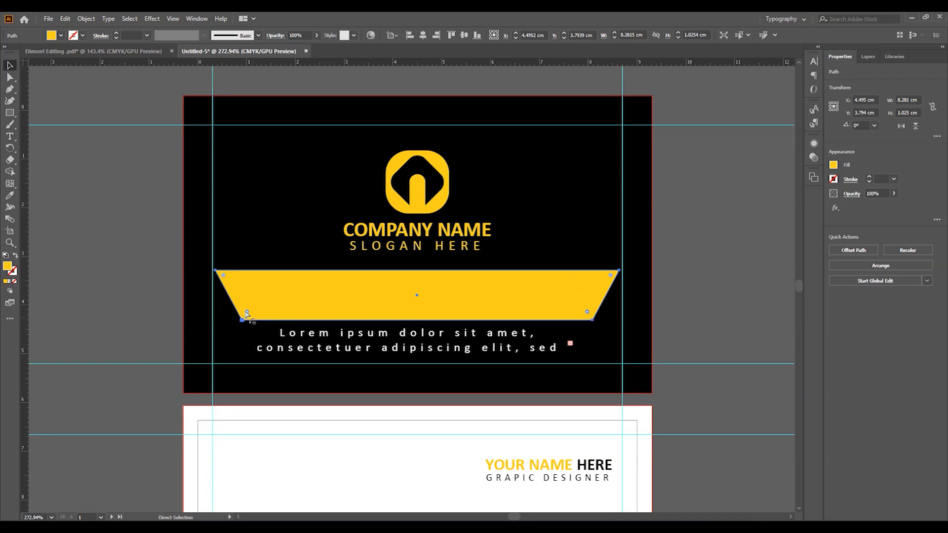
pyautogui.click(738, 299)
pyautogui.click(553, 300)
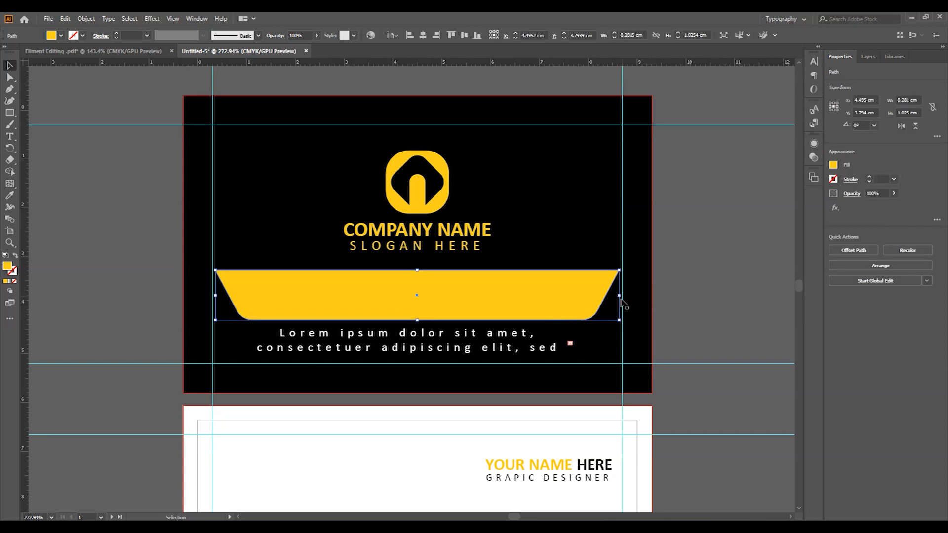
pyautogui.moveTo(620, 296); pyautogui.dragTo(653, 297)
pyautogui.click(724, 295)
# - Try moving the placeholder paragraph up into the band, then undo it
pyautogui.moveTo(489, 295); pyautogui.dragTo(462, 311)
pyautogui.click(455, 339)
pyautogui.moveTo(455, 344); pyautogui.dragTo(455, 291)
pyautogui.hotkey('ctrl', 'z')
pyautogui.moveTo(240, 314); pyautogui.dragTo(390, 311)
pyautogui.click(298, 250)
# - Draw a small rectangle at the left end of the yellow band and eyedrop black onto it
pyautogui.click(10, 114)
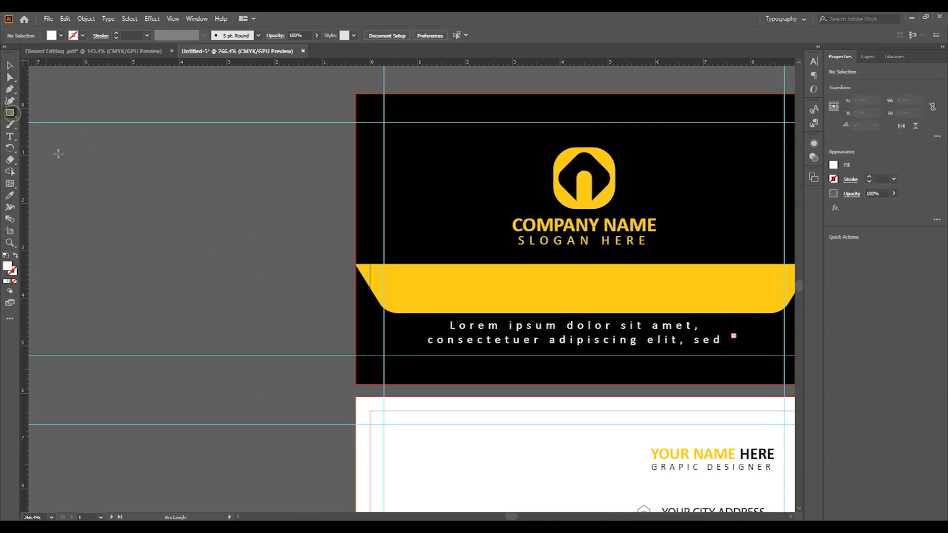
pyautogui.moveTo(428, 280); pyautogui.dragTo(402, 276)
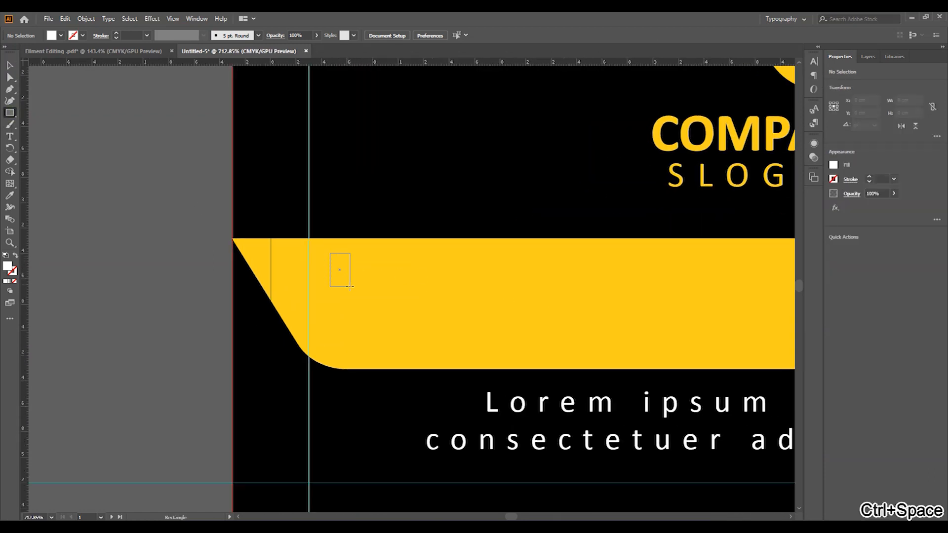
pyautogui.moveTo(330, 253); pyautogui.dragTo(347, 287)
pyautogui.moveTo(411, 300)
pyautogui.mouseDown()
pyautogui.moveTo(357, 303)
pyautogui.moveTo(308, 320)
pyautogui.mouseUp()
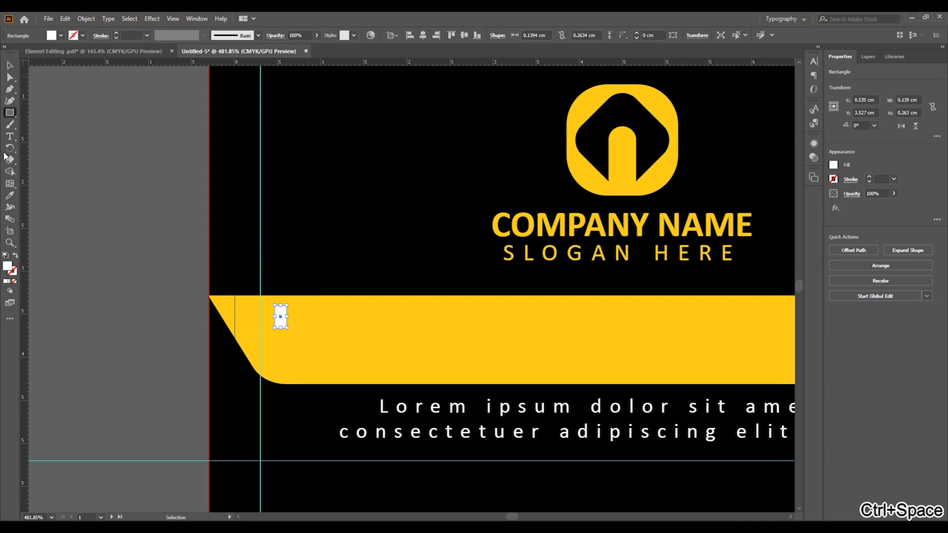
pyautogui.click(11, 196)
pyautogui.click(319, 216)
pyautogui.click(10, 66)
pyautogui.click(44, 147)
# - Add a trial 'COMPANY DETAILS' line beside the black square and copy the detail lines to the band's right side
pyautogui.click(12, 138)
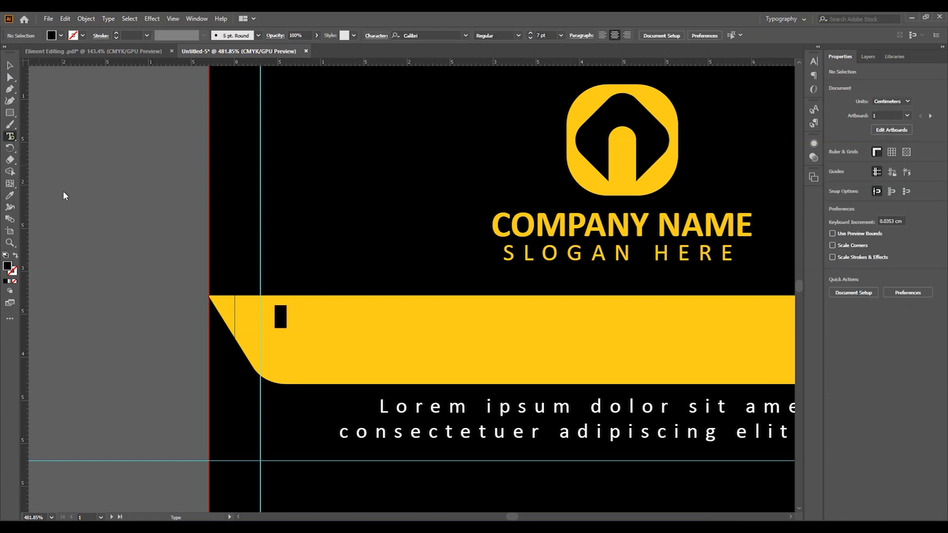
pyautogui.click(302, 316)
pyautogui.write('COMPANY DETAILS')
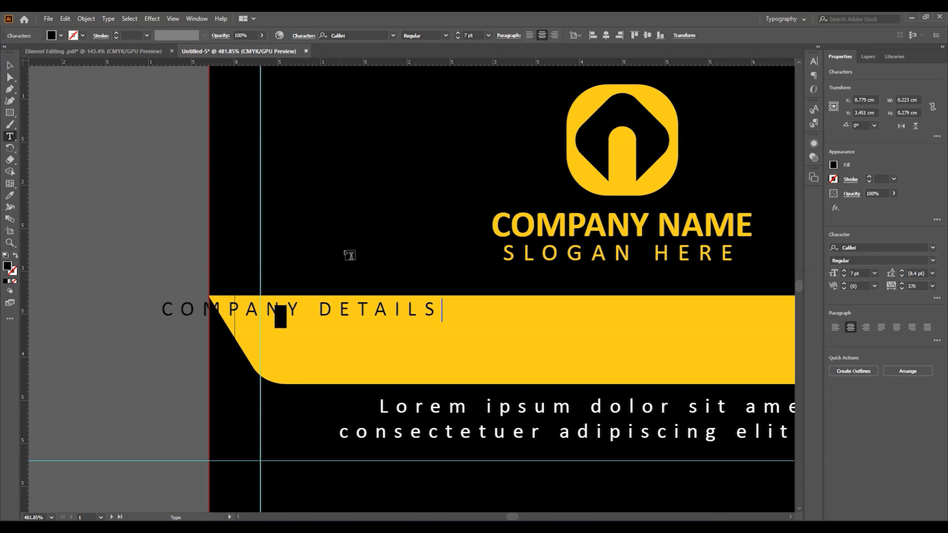
pyautogui.click(11, 65)
pyautogui.moveTo(210, 312); pyautogui.dragTo(344, 322)
pyautogui.keyDown('shift'); pyautogui.click(281, 317); pyautogui.keyUp('shift')
pyautogui.moveTo(500, 318); pyautogui.dragTo(423, 306)
pyautogui.keyDown('shift'); pyautogui.click(358, 286); pyautogui.keyUp('shift')
pyautogui.moveTo(308, 292); pyautogui.dragTo(511, 296)
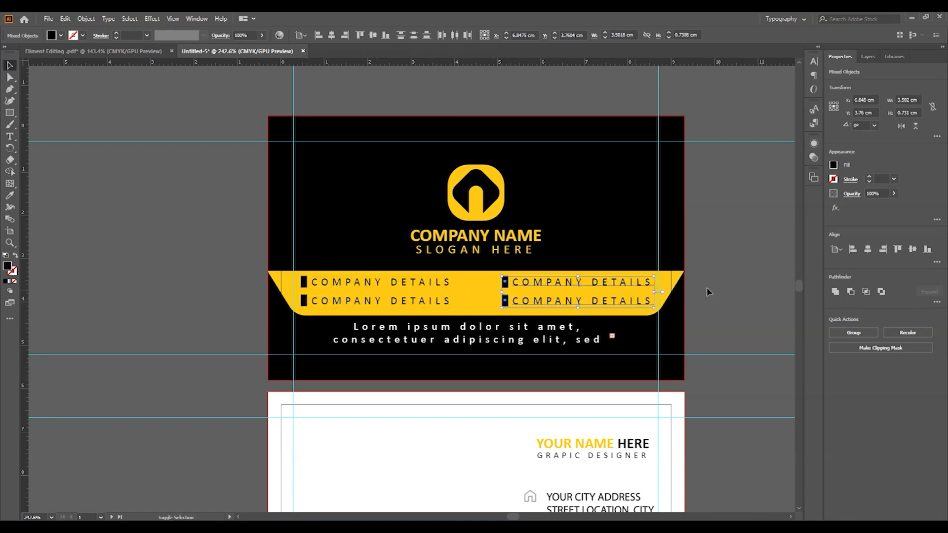
pyautogui.click(720, 279)
# - Select the COMPANY DETAILS lines and undo them, leaving only the black square
pyautogui.moveTo(574, 301); pyautogui.dragTo(619, 299)
pyautogui.click(619, 292)
pyautogui.keyDown('shift'); pyautogui.click(611, 314); pyautogui.keyUp('shift')
pyautogui.keyDown('shift'); pyautogui.click(498, 291); pyautogui.keyUp('shift')
pyautogui.keyDown('shift'); pyautogui.click(492, 314); pyautogui.keyUp('shift')
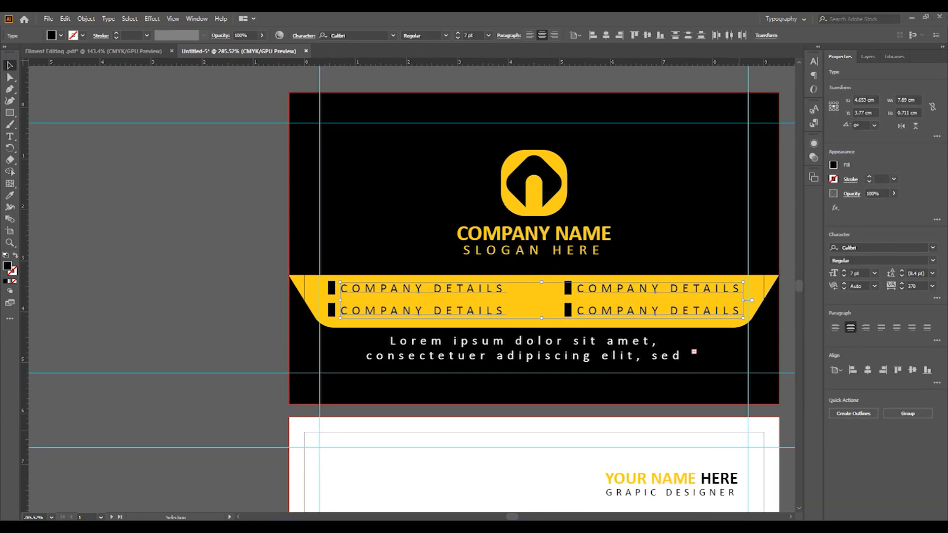
pyautogui.hotkey('ctrl', 'z')
pyautogui.hotkey('ctrl', 'z')
pyautogui.hotkey('ctrl', 'z')
pyautogui.hotkey('ctrl', 'z')
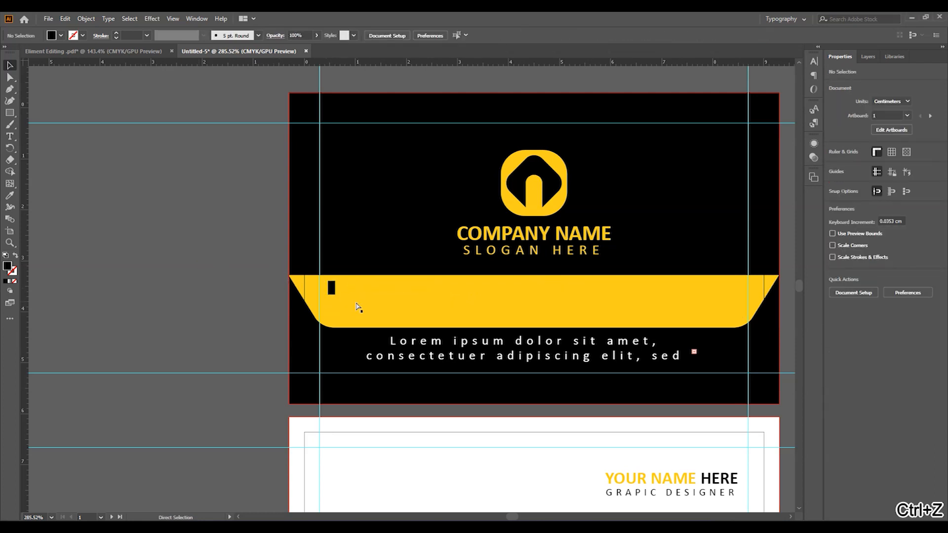
# - Restore the 'Lorem ipsum' text, set its tracking to 0, and place it beside the square
pyautogui.hotkey('ctrl', 'shift', 'z')
pyautogui.click(233, 265)
pyautogui.hotkey('ctrl', 'space')
pyautogui.moveTo(380, 286); pyautogui.dragTo(453, 309)
pyautogui.click(332, 286)
pyautogui.moveTo(332, 286); pyautogui.dragTo(508, 296)
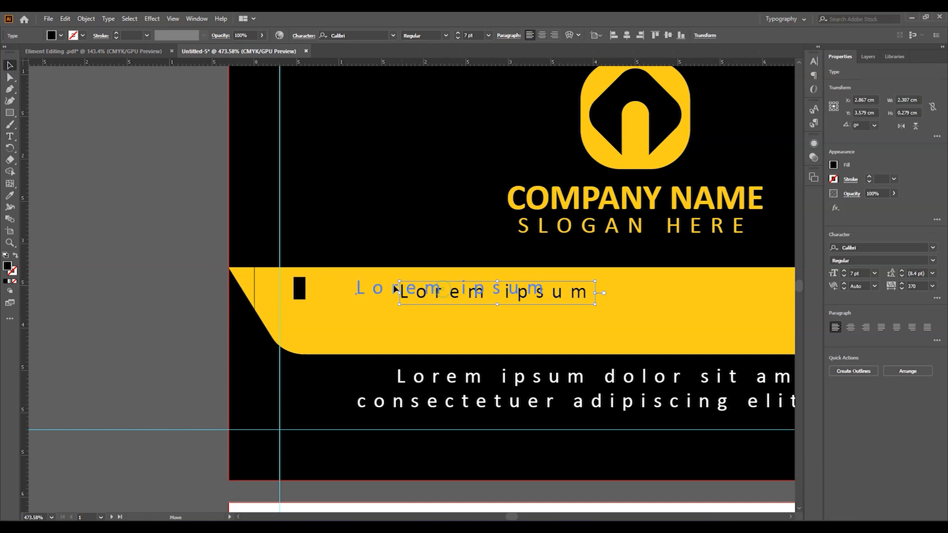
pyautogui.moveTo(395, 289); pyautogui.dragTo(322, 287)
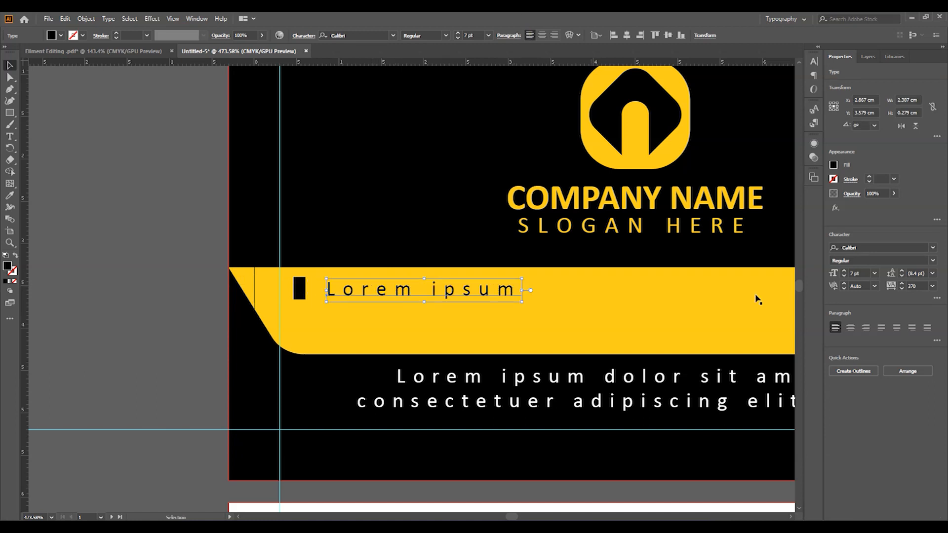
pyautogui.click(933, 287)
pyautogui.click(924, 354)
pyautogui.moveTo(362, 295); pyautogui.dragTo(343, 327)
pyautogui.click(114, 295)
# - Alt-drag and Ctrl+D the square-and-text pair into three columns, group them, and centre the group
pyautogui.keyDown('shift'); pyautogui.click(300, 291); pyautogui.keyUp('shift')
pyautogui.moveTo(437, 302); pyautogui.dragTo(290, 288)
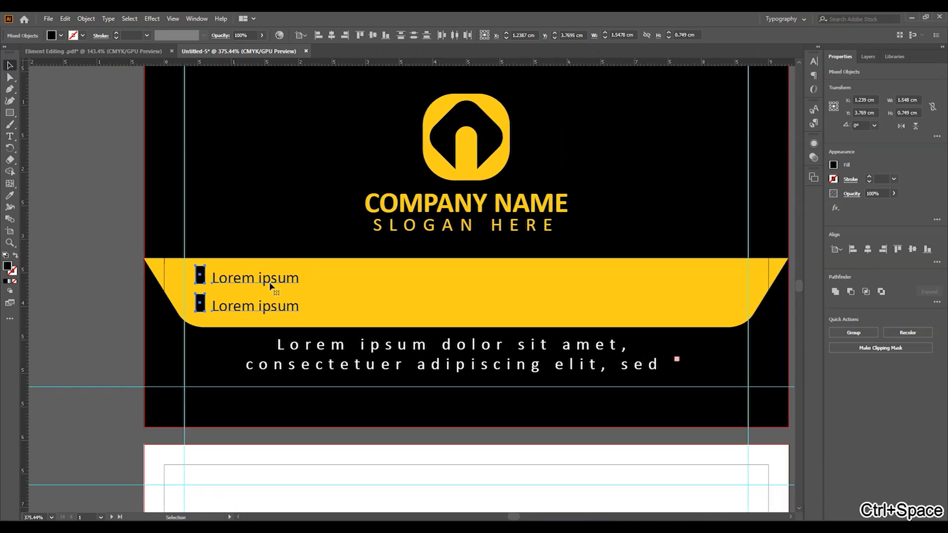
pyautogui.moveTo(397, 281); pyautogui.dragTo(463, 291)
pyautogui.hotkey('ctrl', 'd')
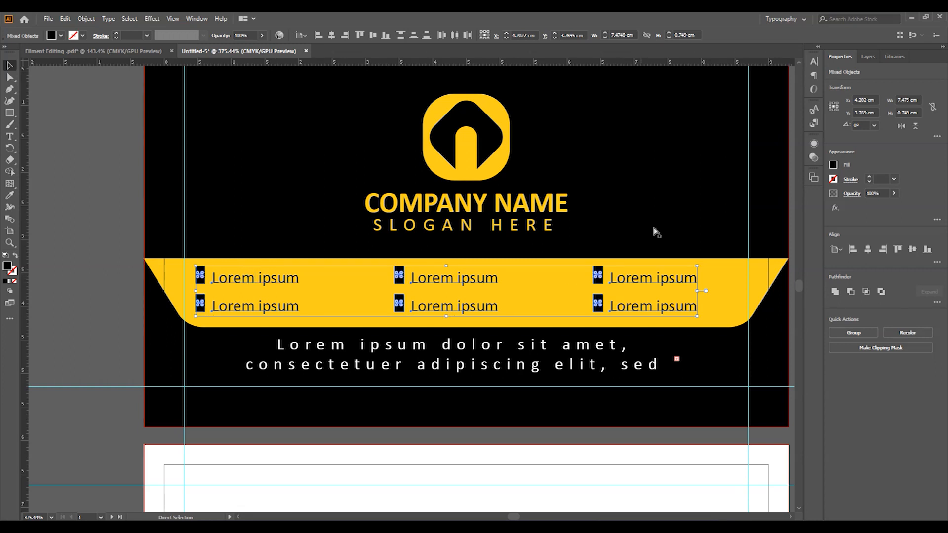
pyautogui.hotkey('ctrl', 'g')
pyautogui.click(331, 35)
pyautogui.click(79, 206)
pyautogui.moveTo(570, 293); pyautogui.dragTo(538, 286)
pyautogui.moveTo(623, 401); pyautogui.dragTo(623, 348)
pyautogui.moveTo(490, 329); pyautogui.dragTo(521, 329)
pyautogui.moveTo(457, 167); pyautogui.dragTo(514, 371)
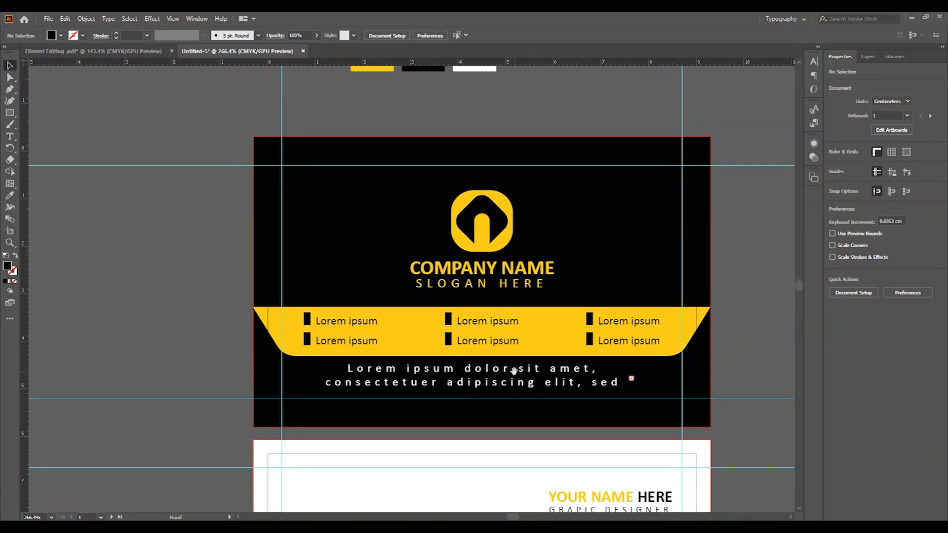
# - Draw a black circle over the house icon on the card back
pyautogui.moveTo(790, 404); pyautogui.dragTo(619, 235)
pyautogui.moveTo(407, 368); pyautogui.dragTo(447, 368)
pyautogui.moveTo(409, 395); pyautogui.dragTo(441, 316)
pyautogui.moveTo(10, 113); pyautogui.dragTo(47, 135)
pyautogui.moveTo(431, 285); pyautogui.dragTo(450, 295)
pyautogui.moveTo(413, 306); pyautogui.dragTo(448, 307)
pyautogui.moveTo(453, 280); pyautogui.dragTo(409, 192)
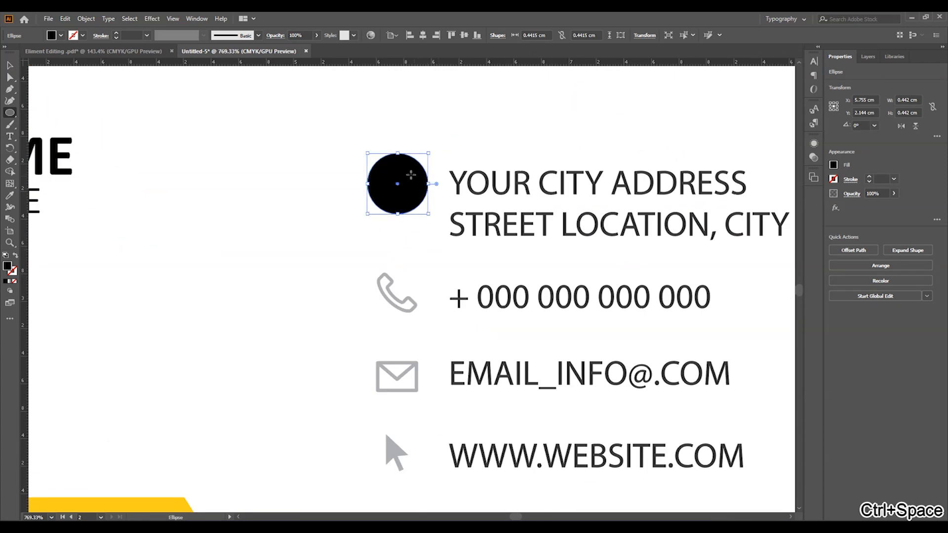
pyautogui.click(10, 64)
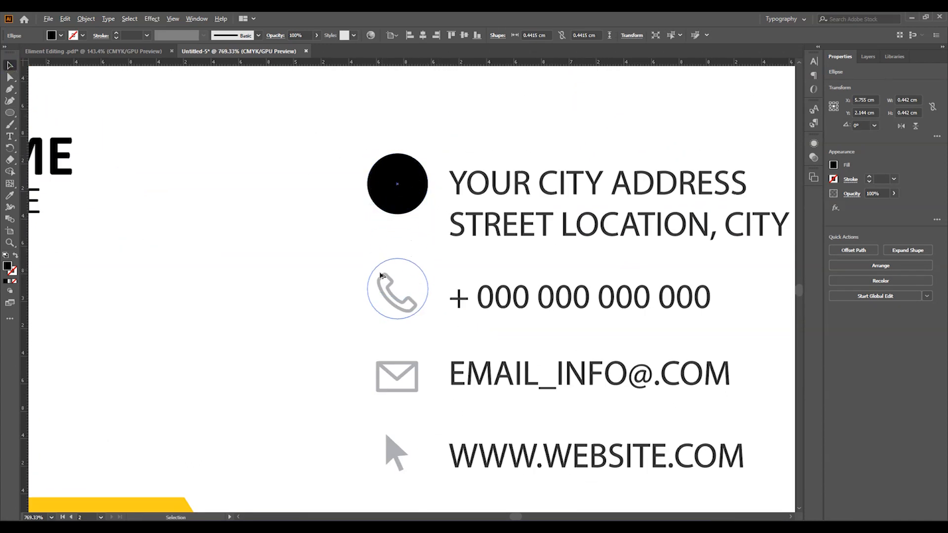
# - Copy the circle onto the phone, email and website icons and arrange the circles behind the icons
pyautogui.moveTo(381, 275); pyautogui.dragTo(384, 278)
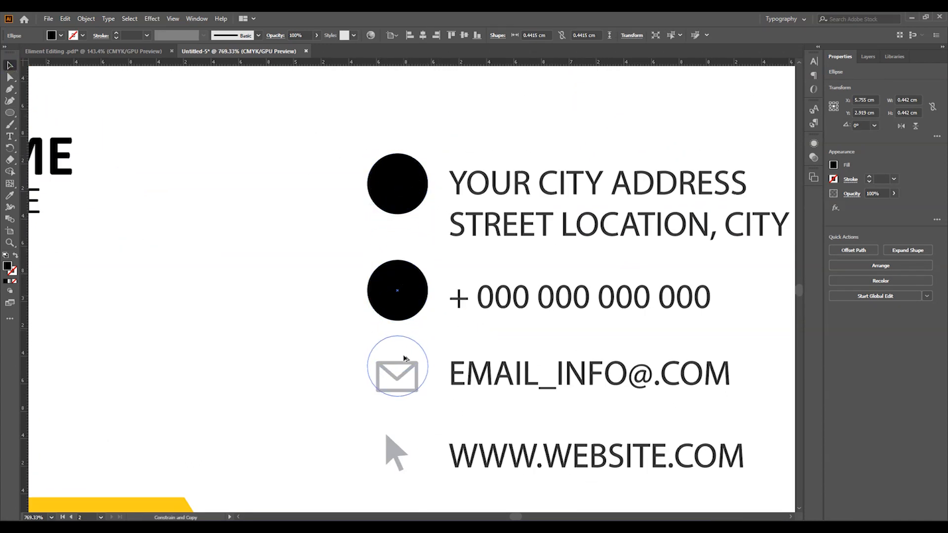
pyautogui.moveTo(406, 365); pyautogui.dragTo(405, 366)
pyautogui.hotkey('ctrl', 'd')
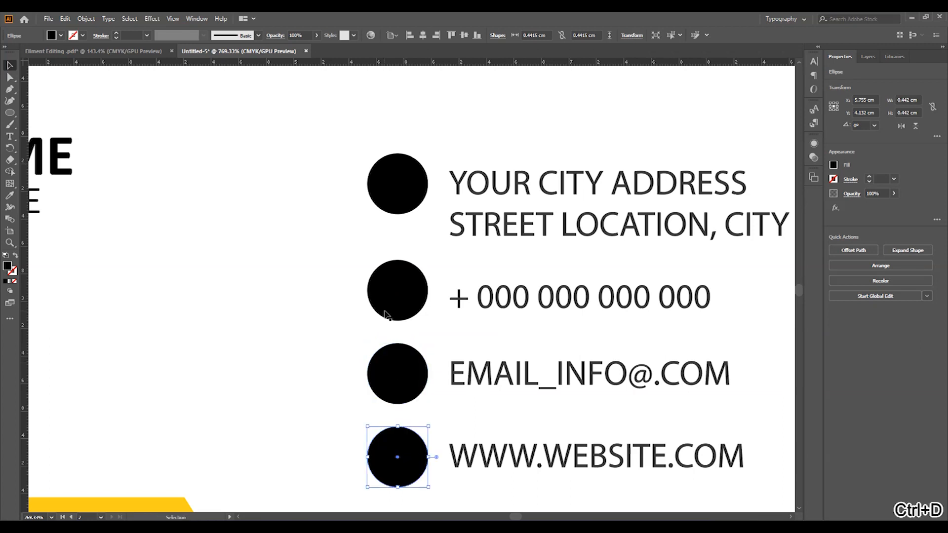
pyautogui.keyDown('shift'); pyautogui.click(401, 362); pyautogui.keyUp('shift')
pyautogui.keyDown('shift'); pyautogui.click(401, 292); pyautogui.keyUp('shift')
pyautogui.keyDown('shift'); pyautogui.click(402, 190); pyautogui.keyUp('shift')
pyautogui.hotkey('ctrl', 'shift', '[')
pyautogui.hotkey('ctrl', ']')
# - Inside the contact group, recolour the selected icons with a colour sampled by the Eyedropper
pyautogui.click(314, 261)
pyautogui.click(387, 198)
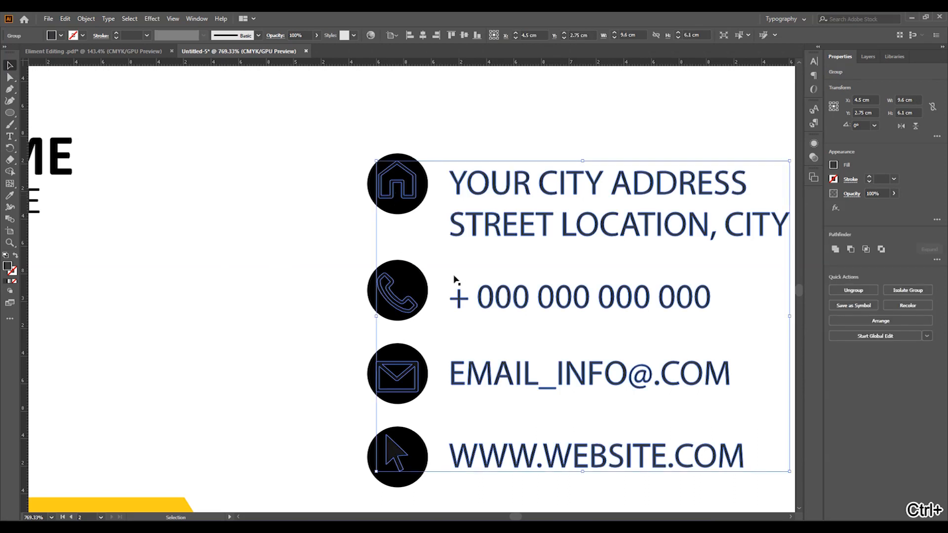
pyautogui.doubleClick(418, 199)
pyautogui.click(408, 196)
pyautogui.keyDown('shift'); pyautogui.click(408, 304); pyautogui.keyUp('shift')
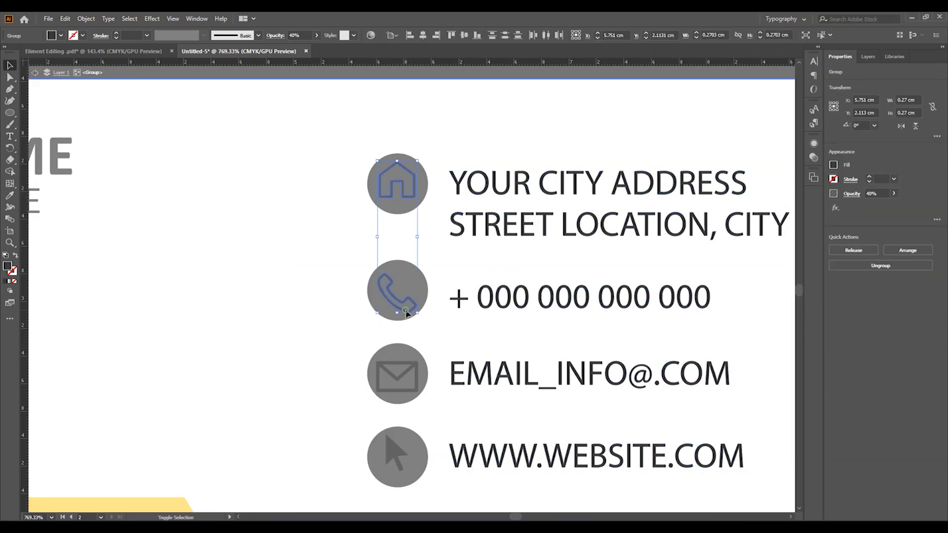
pyautogui.moveTo(408, 325); pyautogui.dragTo(395, 321)
pyautogui.press('i')
pyautogui.moveTo(394, 227); pyautogui.dragTo(373, 198)
pyautogui.moveTo(373, 193); pyautogui.dragTo(407, 354)
pyautogui.click(442, 110)
# - Exit group editing mode and return the view to the card back
pyautogui.moveTo(555, 249); pyautogui.dragTo(457, 218)
pyautogui.moveTo(447, 116); pyautogui.dragTo(395, 336)
pyautogui.moveTo(474, 460); pyautogui.dragTo(427, 179)
pyautogui.moveTo(455, 335); pyautogui.dragTo(457, 295)
pyautogui.press('v')
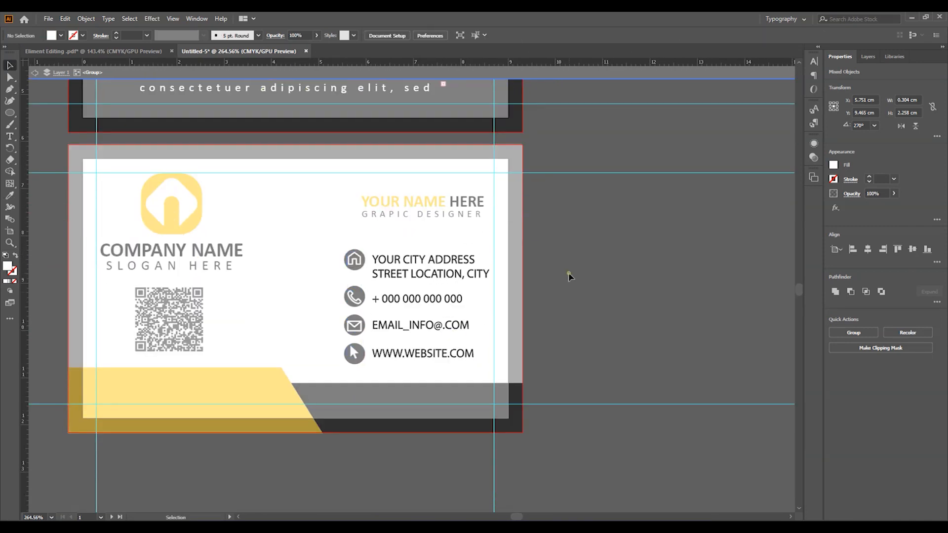
pyautogui.doubleClick(569, 274)
pyautogui.moveTo(355, 291)
pyautogui.mouseDown()
pyautogui.moveTo(404, 296)
pyautogui.moveTo(358, 296)
pyautogui.mouseUp()
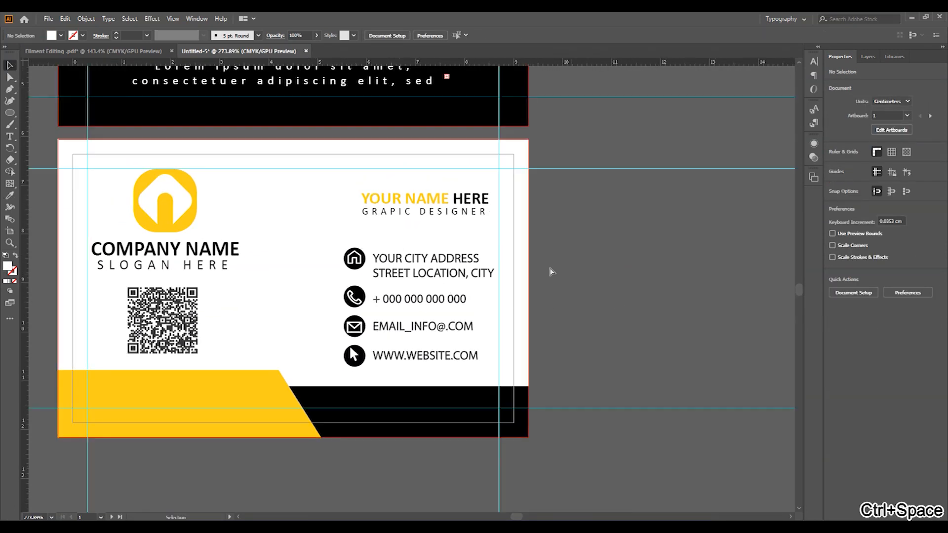
# - Move the 'YOUR NAME HERE' and 'GRAPIC DESIGNER' lines to the left
pyautogui.moveTo(459, 182); pyautogui.dragTo(504, 182)
pyautogui.click(424, 223)
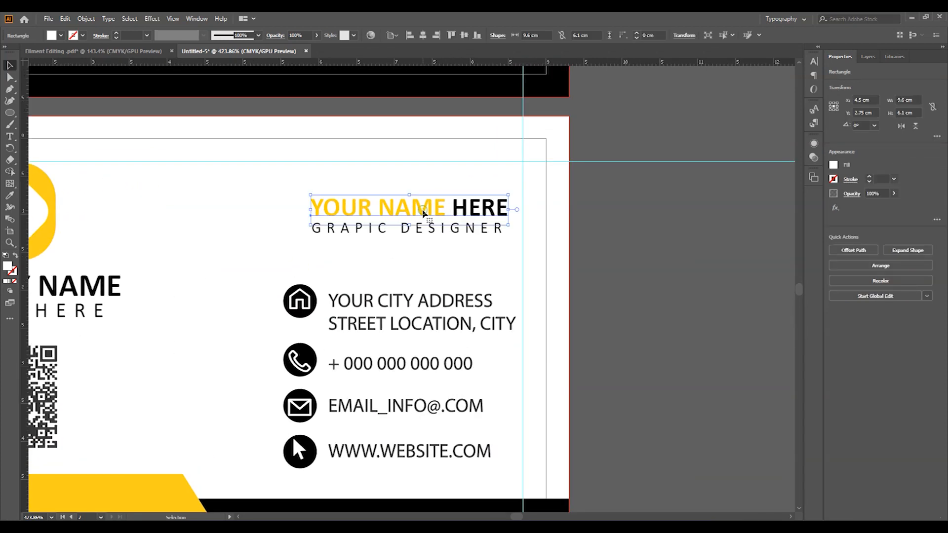
pyautogui.keyDown('shift'); pyautogui.click(424, 223); pyautogui.keyUp('shift')
pyautogui.moveTo(424, 223); pyautogui.dragTo(406, 222)
pyautogui.moveTo(298, 185); pyautogui.dragTo(336, 203)
# - Draw a thin bar under GRAPIC DESIGNER and eyedrop the name's yellow onto it
pyautogui.press('m')
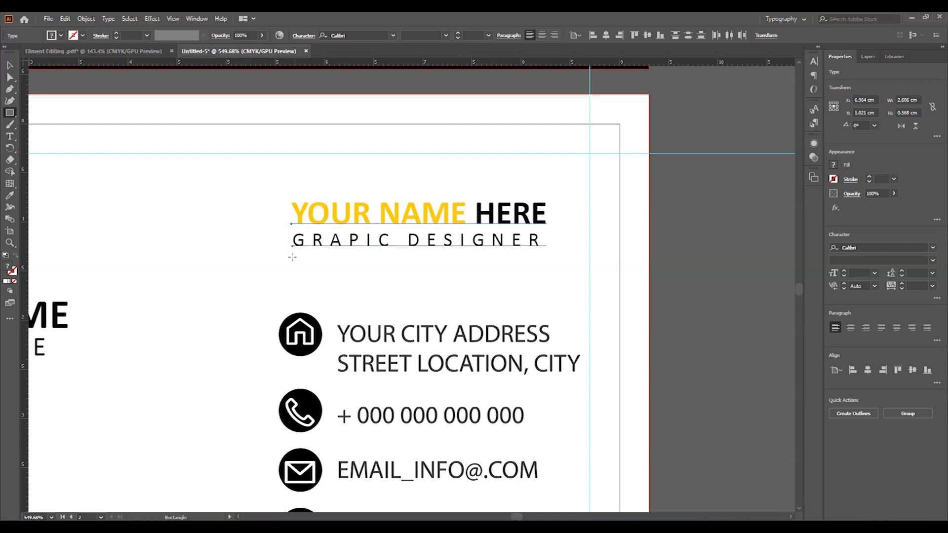
pyautogui.moveTo(295, 253); pyautogui.dragTo(577, 258)
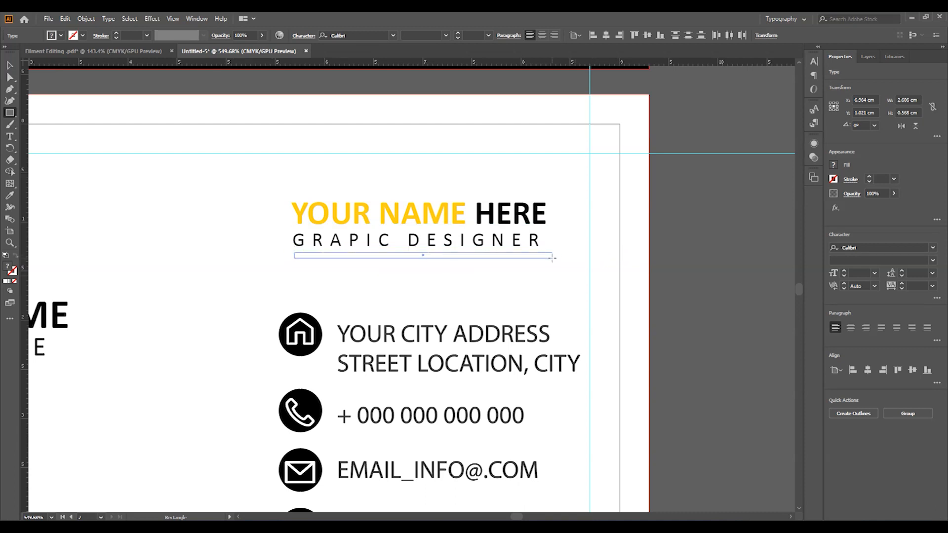
pyautogui.moveTo(552, 257); pyautogui.dragTo(553, 258)
pyautogui.click(8, 196)
pyautogui.click(361, 214)
pyautogui.press('v')
pyautogui.click(267, 231)
# - Zoom out to view both finished cards
pyautogui.hotkey('ctrl', 'space')
pyautogui.moveTo(432, 240); pyautogui.dragTo(357, 228)
pyautogui.press('space')
pyautogui.moveTo(403, 287); pyautogui.dragTo(504, 293)
pyautogui.hotkey('ctrl', 'space')
pyautogui.moveTo(402, 356); pyautogui.dragTo(343, 362)
pyautogui.moveTo(435, 384); pyautogui.dragTo(385, 379)
pyautogui.press('space')
pyautogui.moveTo(442, 349); pyautogui.dragTo(447, 383)
pyautogui.click(609, 344)
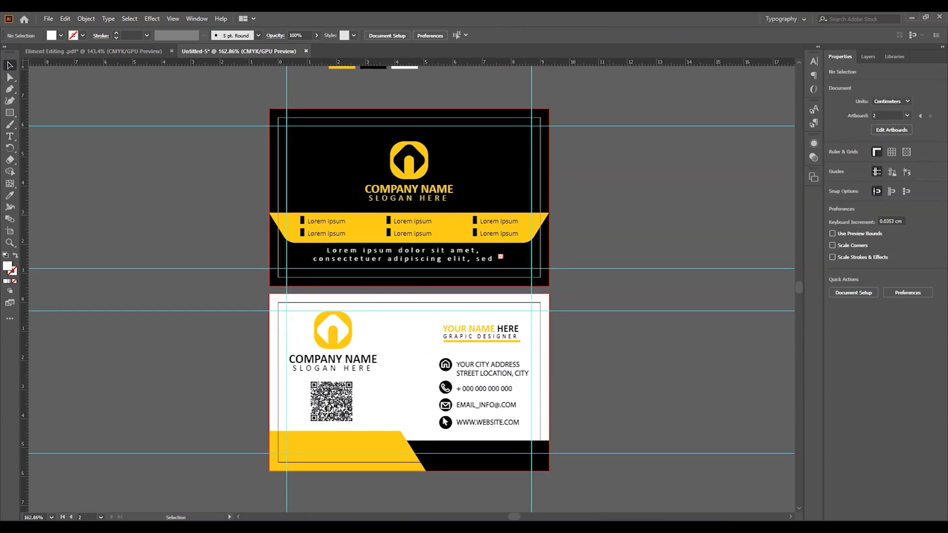
# - Hide the guides and delete the three colour swatches above the cards
pyautogui.hotkey('ctrl', 'space')
pyautogui.moveTo(604, 341); pyautogui.dragTo(555, 342)
pyautogui.click(879, 173)
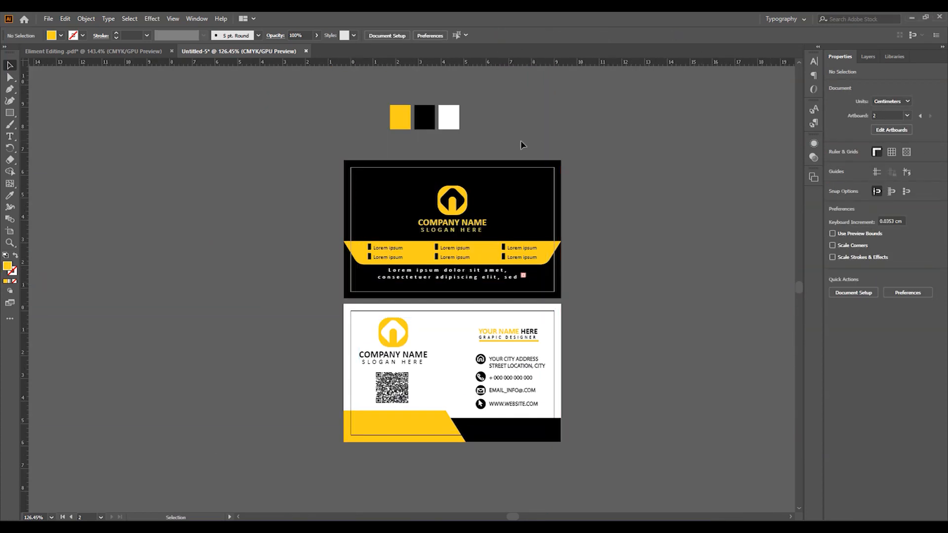
pyautogui.moveTo(386, 103); pyautogui.dragTo(488, 132)
pyautogui.press('Delete')
# - Create a 9 × 5.5 cm rectangle aligned to the artboard's centre and top, and copy it onto the upper card
pyautogui.hotkey('ctrl', 'space')
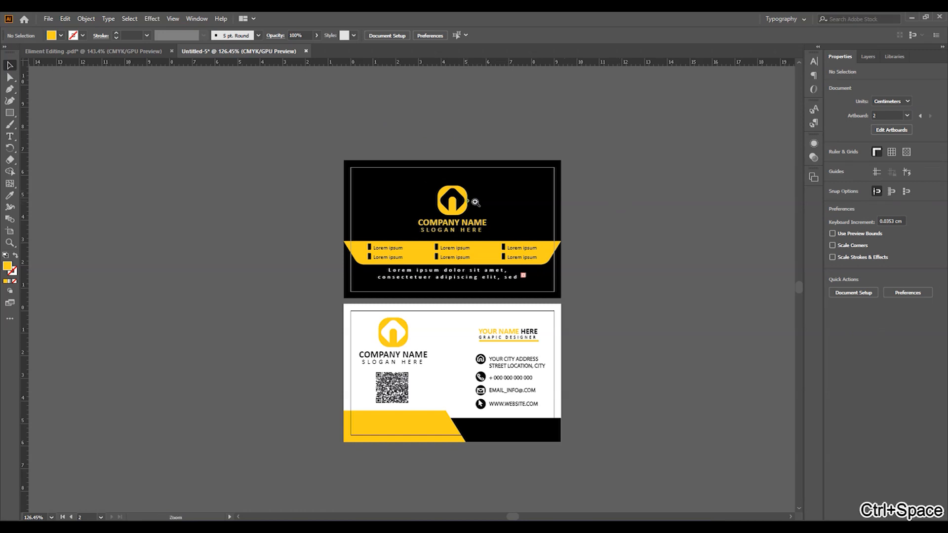
pyautogui.moveTo(470, 201); pyautogui.dragTo(493, 200)
pyautogui.click(9, 116)
pyautogui.click(396, 221)
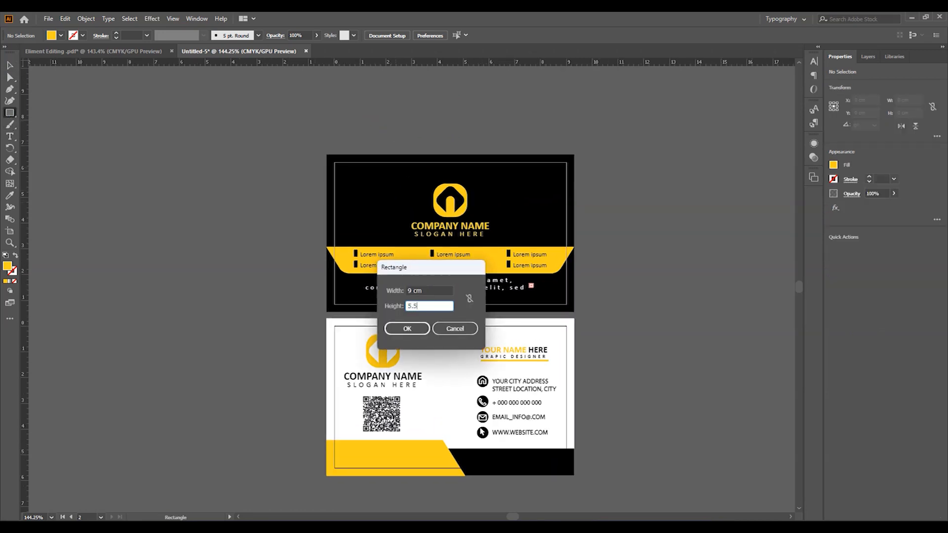
pyautogui.click(404, 333)
pyautogui.click(422, 36)
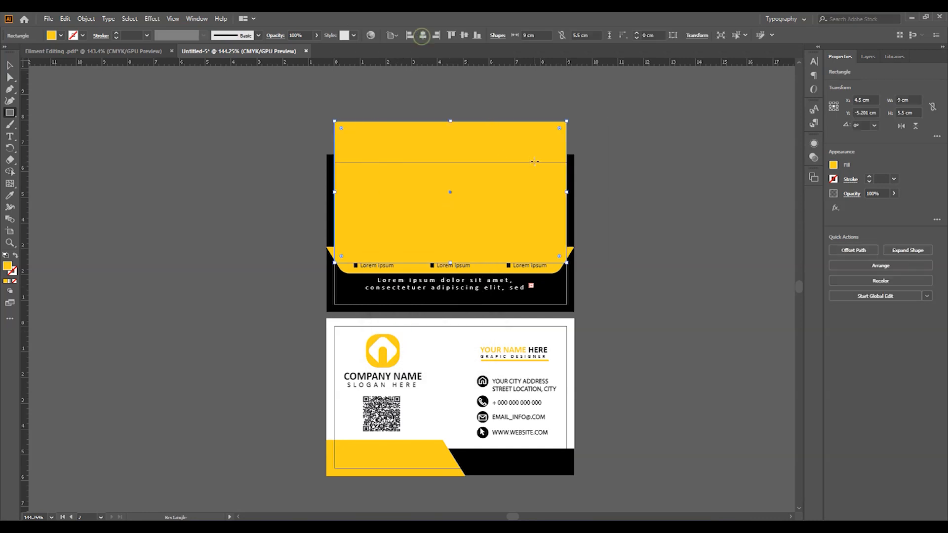
pyautogui.click(452, 35)
pyautogui.moveTo(484, 421); pyautogui.dragTo(499, 259)
pyautogui.click(673, 242)
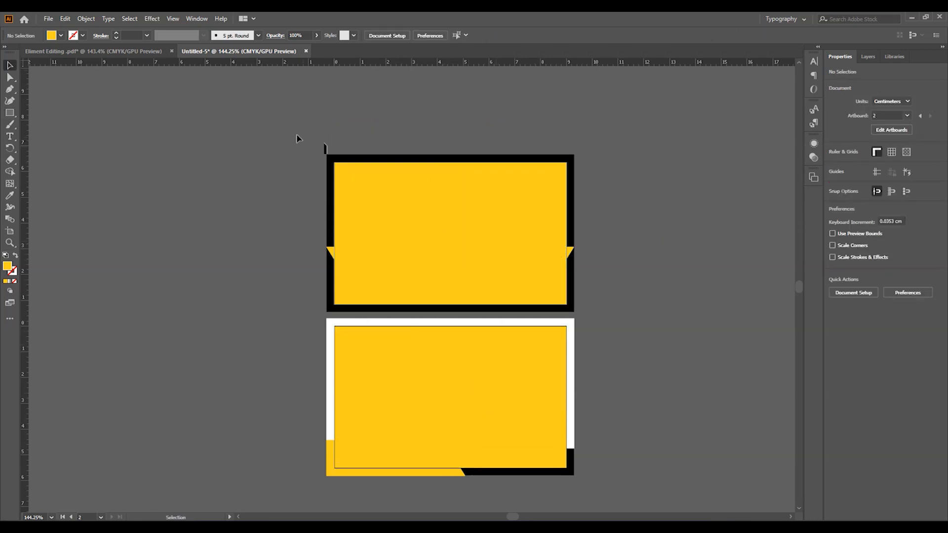
# - Apply Make Clipping Mask to the upper and lower cards to trim them to the rectangles
pyautogui.moveTo(601, 290); pyautogui.dragTo(594, 304)
pyautogui.rightClick(440, 188)
pyautogui.click(478, 278)
pyautogui.moveTo(506, 347); pyautogui.dragTo(464, 249)
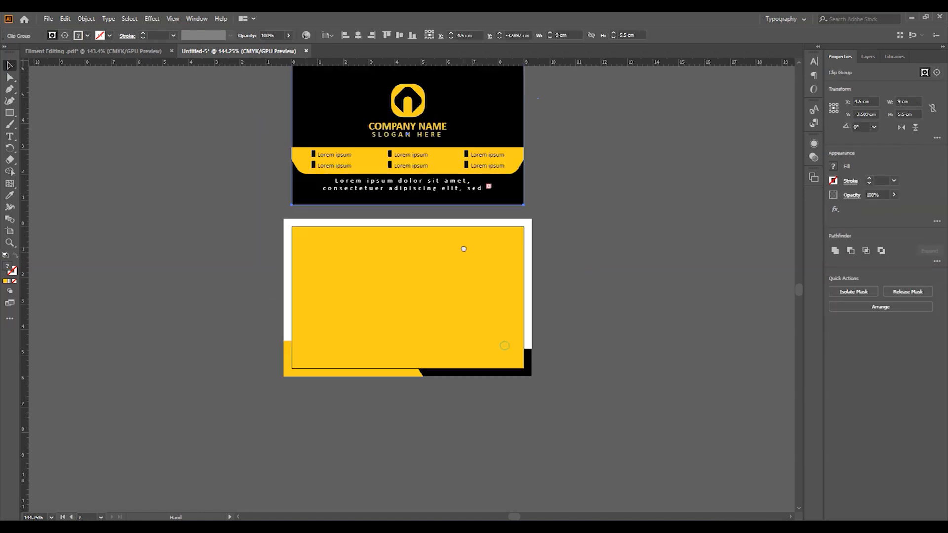
pyautogui.moveTo(398, 282); pyautogui.dragTo(550, 401)
pyautogui.rightClick(421, 243)
pyautogui.click(470, 334)
pyautogui.click(613, 214)
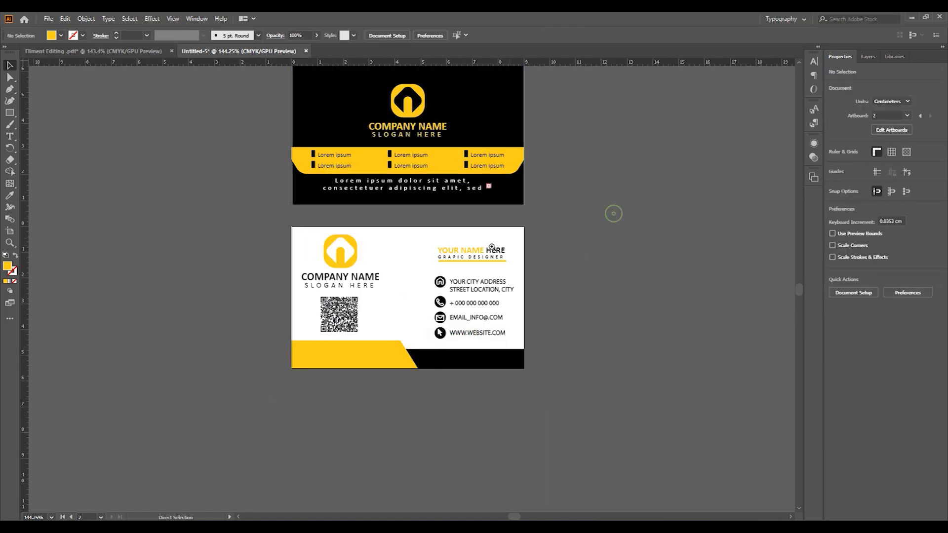
# - Move the lower card up against the upper card and group the two cards
pyautogui.moveTo(496, 234); pyautogui.dragTo(450, 215)
pyautogui.moveTo(449, 216); pyautogui.dragTo(410, 315)
pyautogui.moveTo(398, 366); pyautogui.dragTo(398, 356)
pyautogui.click(555, 275)
pyautogui.moveTo(271, 186); pyautogui.dragTo(502, 387)
pyautogui.hotkey('ctrl', 'g')
pyautogui.click(568, 275)
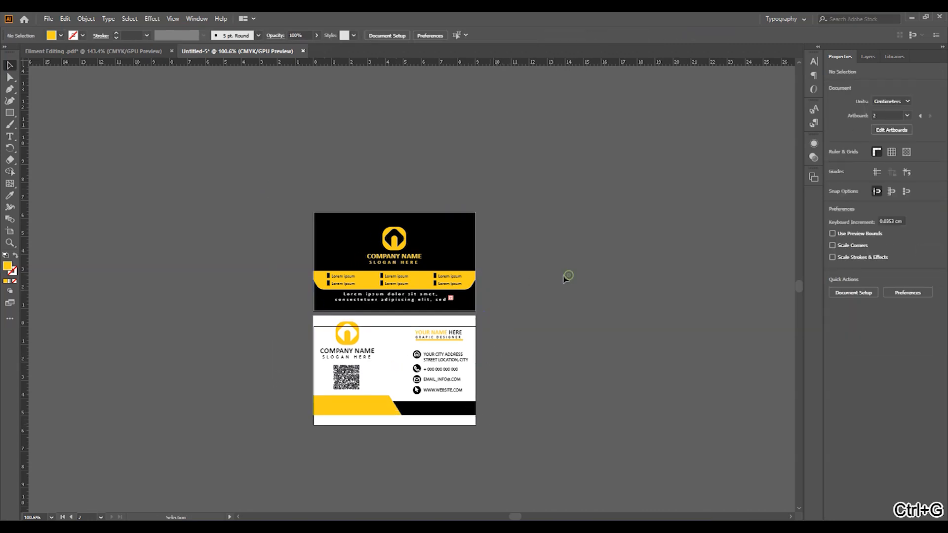
# - Switch measurements to pixels and resize the artboard to 2000 × 2000 px
pyautogui.click(10, 233)
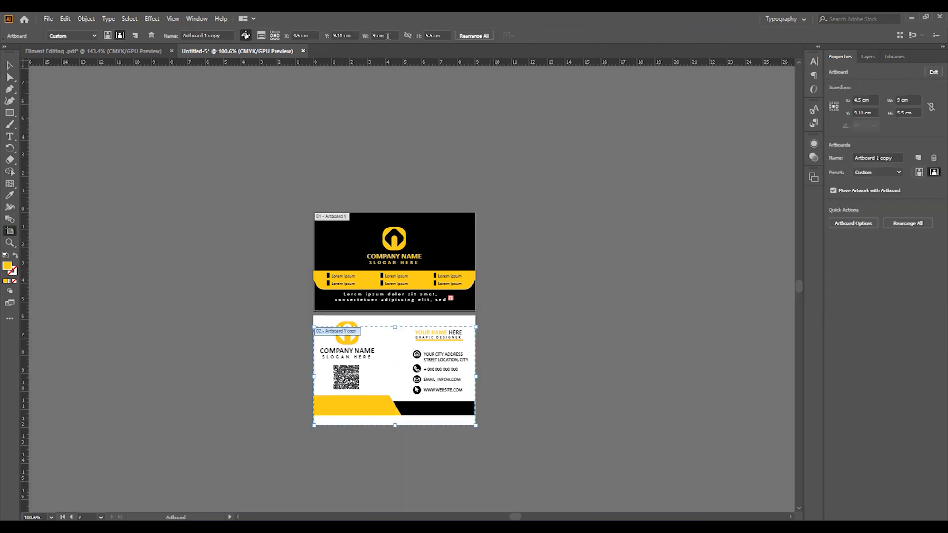
pyautogui.rightClick(322, 69)
pyautogui.click(346, 122)
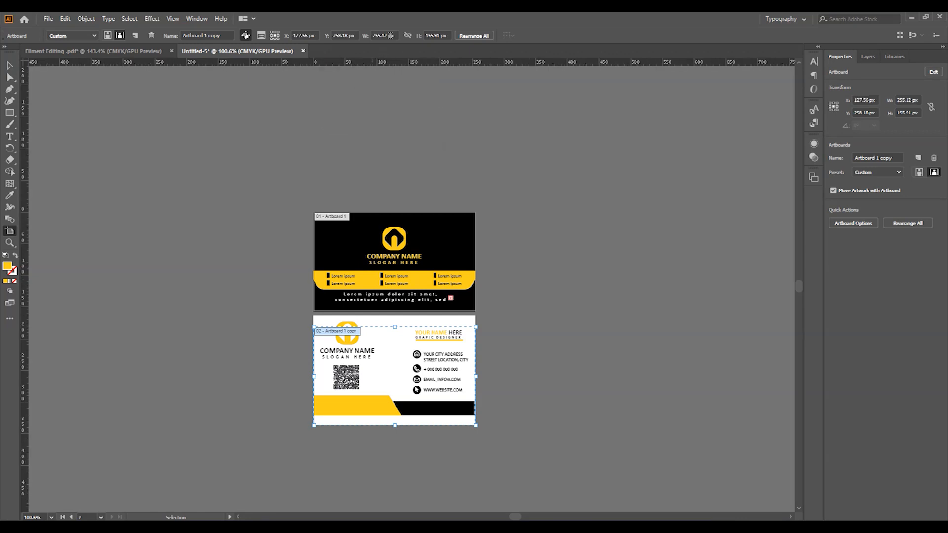
pyautogui.write('20')
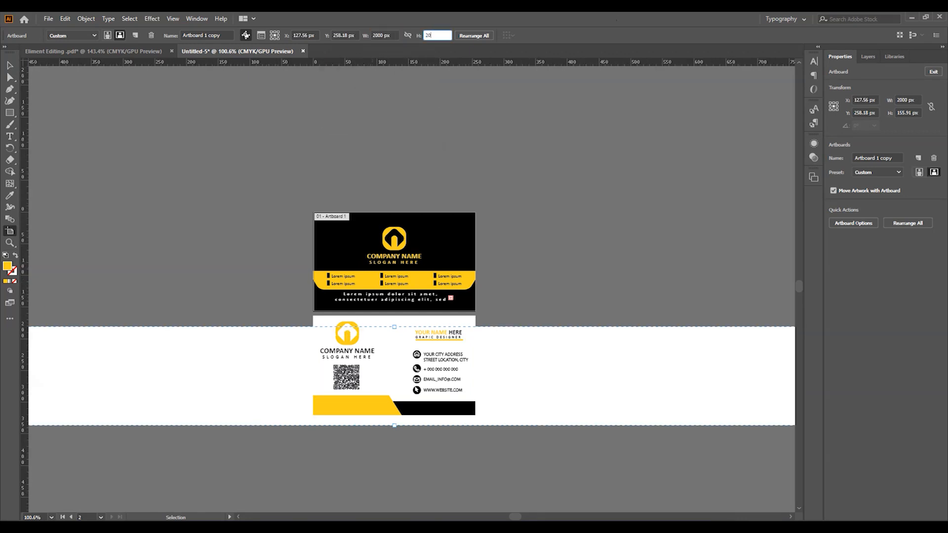
pyautogui.write('00')
pyautogui.press('Return')
pyautogui.hotkey('ctrl', 'space')
pyautogui.moveTo(568, 212); pyautogui.dragTo(544, 228)
# - Delete Artboard 1, leaving only the square artboard
pyautogui.click(510, 220)
pyautogui.press('Delete')
pyautogui.press('Escape')
# - Enlarge the card group to about 1191 px wide and centre it vertically on the artboard
pyautogui.click(533, 272)
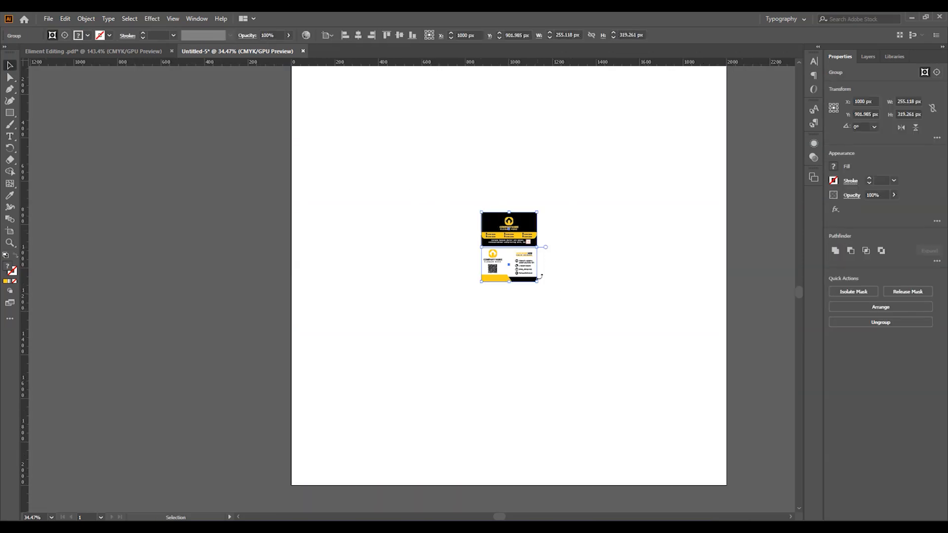
pyautogui.moveTo(542, 289); pyautogui.dragTo(668, 419)
pyautogui.moveTo(606, 316); pyautogui.dragTo(571, 341)
pyautogui.click(728, 303)
pyautogui.hotkey('ctrl', 'space')
pyautogui.moveTo(578, 212); pyautogui.dragTo(502, 195)
pyautogui.moveTo(606, 404); pyautogui.dragTo(599, 397)
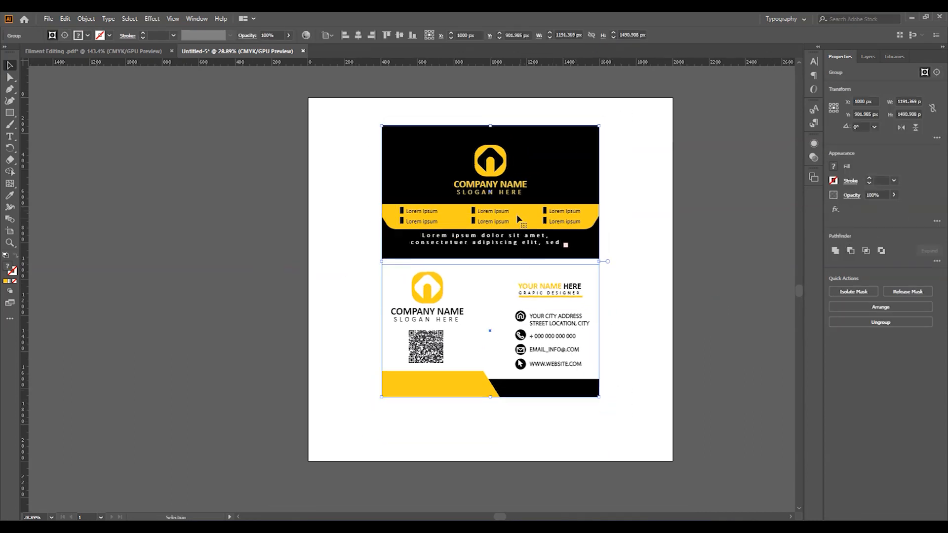
pyautogui.click(400, 38)
pyautogui.click(706, 229)
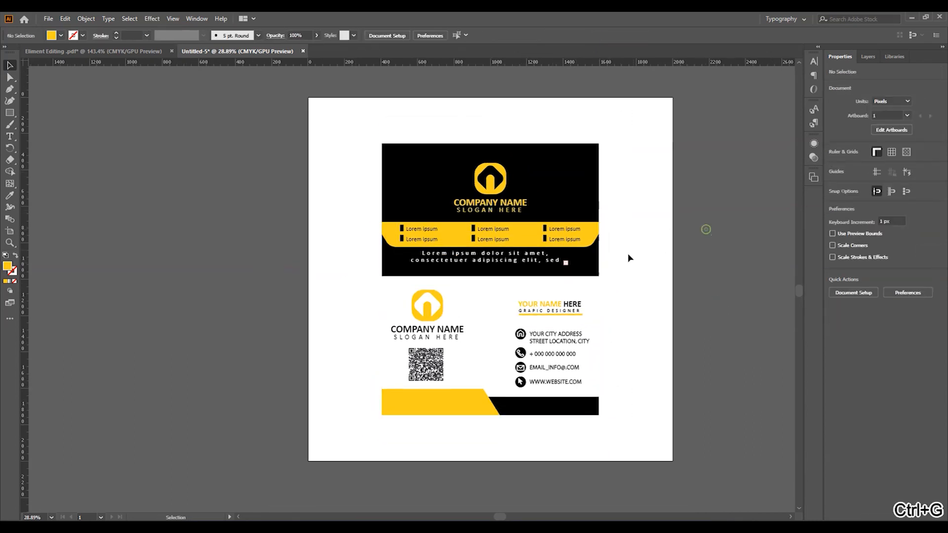
# - Bring the soft shadow shape from Eliment Editing, size it, and send it behind the upper card
pyautogui.click(143, 52)
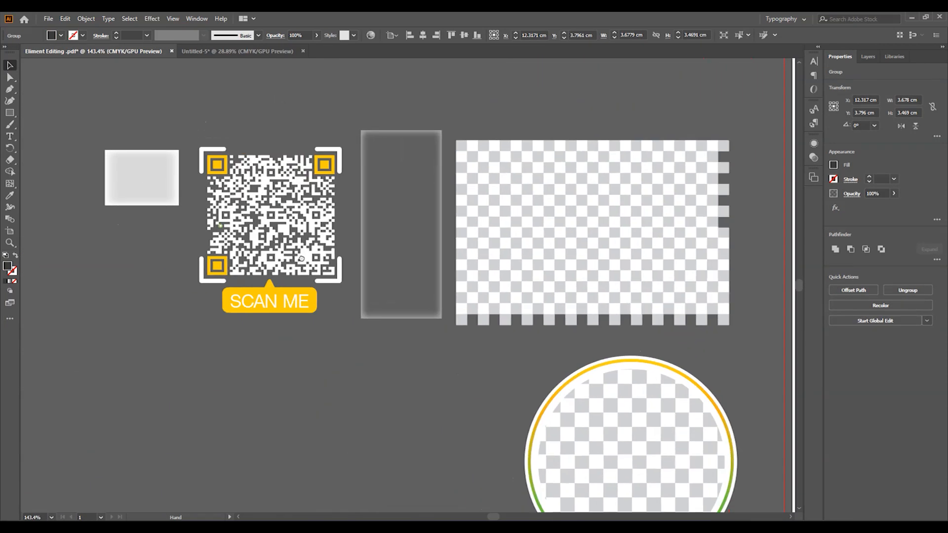
pyautogui.click(384, 207)
pyautogui.moveTo(263, 72); pyautogui.dragTo(625, 302)
pyautogui.moveTo(536, 233); pyautogui.dragTo(550, 227)
pyautogui.hotkey('ctrl', 'shift', '[')
pyautogui.hotkey('shift', 'Right')
pyautogui.hotkey('shift', 'Right')
pyautogui.hotkey('shift', 'Right')
pyautogui.hotkey('shift', 'Right')
pyautogui.hotkey('shift', 'Right')
pyautogui.hotkey('shift', 'Right')
pyautogui.hotkey('shift', 'Right')
pyautogui.hotkey('shift', 'Right')
pyautogui.hotkey('shift', 'Up')
pyautogui.hotkey('shift', 'Up')
pyautogui.hotkey('shift', 'Up')
pyautogui.hotkey('shift', 'Up')
pyautogui.hotkey('shift', 'Up')
pyautogui.hotkey('shift', 'Up')
pyautogui.moveTo(623, 114); pyautogui.dragTo(607, 126)
pyautogui.hotkey('shift', 'Right')
pyautogui.hotkey('shift', 'Right')
pyautogui.hotkey('shift', 'Right')
pyautogui.hotkey('shift', 'Right')
pyautogui.hotkey('shift', 'Right')
pyautogui.hotkey('shift', 'Right')
pyautogui.hotkey('shift', 'Right')
pyautogui.hotkey('shift', 'Left')
pyautogui.click(621, 170)
# - Copy the shadow under the lower card and fine-tune the upper shadow's position
pyautogui.moveTo(616, 172); pyautogui.dragTo(611, 328)
pyautogui.click(611, 251)
pyautogui.hotkey('shift', 'Right')
pyautogui.hotkey('shift', 'Right')
pyautogui.hotkey('shift', 'Right')
pyautogui.hotkey('shift', 'Right')
pyautogui.click(707, 256)
pyautogui.click(613, 256)
pyautogui.hotkey('shift', 'Right')
pyautogui.hotkey('shift', 'Right')
pyautogui.hotkey('shift', 'Right')
pyautogui.hotkey('shift', 'Right')
pyautogui.hotkey('shift', 'Right')
pyautogui.hotkey('shift', 'Up')
pyautogui.hotkey('shift', 'Up')
pyautogui.hotkey('shift', 'Up')
pyautogui.hotkey('shift', 'Up')
pyautogui.hotkey('shift', 'Down')
pyautogui.hotkey('shift', 'Down')
pyautogui.hotkey('shift', 'Down')
pyautogui.hotkey('shift', 'Down')
pyautogui.hotkey('shift', 'Down')
pyautogui.hotkey('shift', 'Down')
pyautogui.hotkey('shift', 'Down')
pyautogui.click(704, 301)
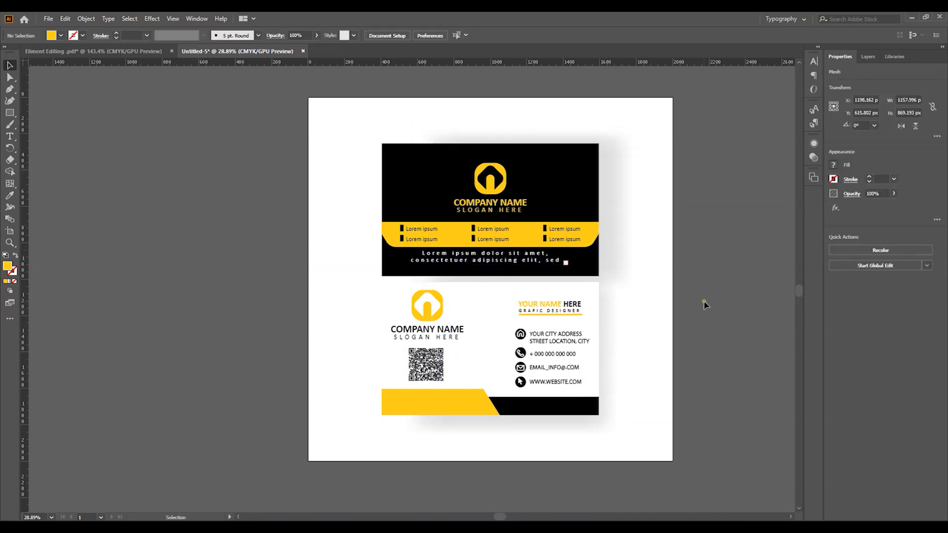
pyautogui.click(605, 319)
pyautogui.moveTo(605, 234)
pyautogui.mouseDown()
pyautogui.moveTo(616, 237)
pyautogui.moveTo(591, 234)
pyautogui.mouseUp()
pyautogui.click(721, 272)
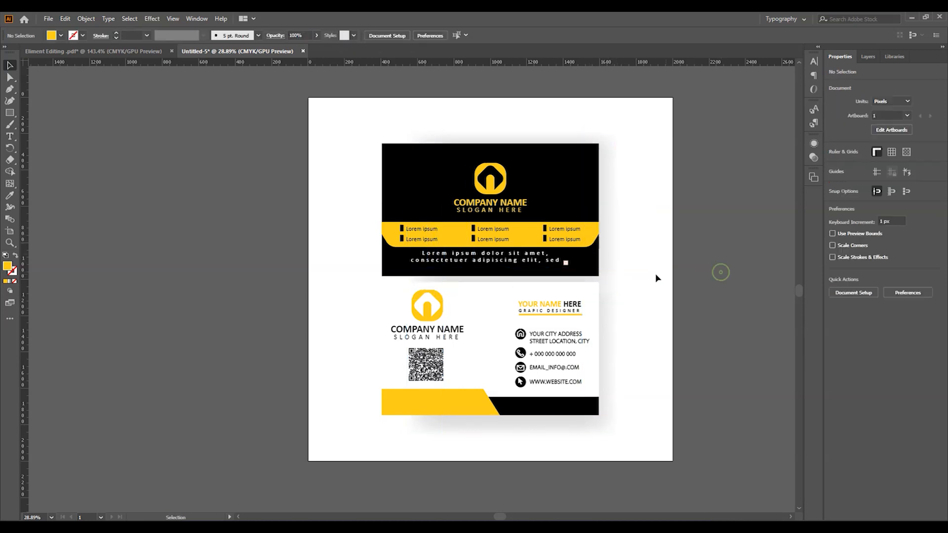
# - Shift the lower card's shadow slightly upward
pyautogui.click(603, 351)
pyautogui.moveTo(603, 351); pyautogui.dragTo(604, 344)
pyautogui.click(733, 314)
# - Create a 2000 × 2000 px square centred horizontally and vertically on the artboard
pyautogui.click(10, 113)
pyautogui.click(289, 118)
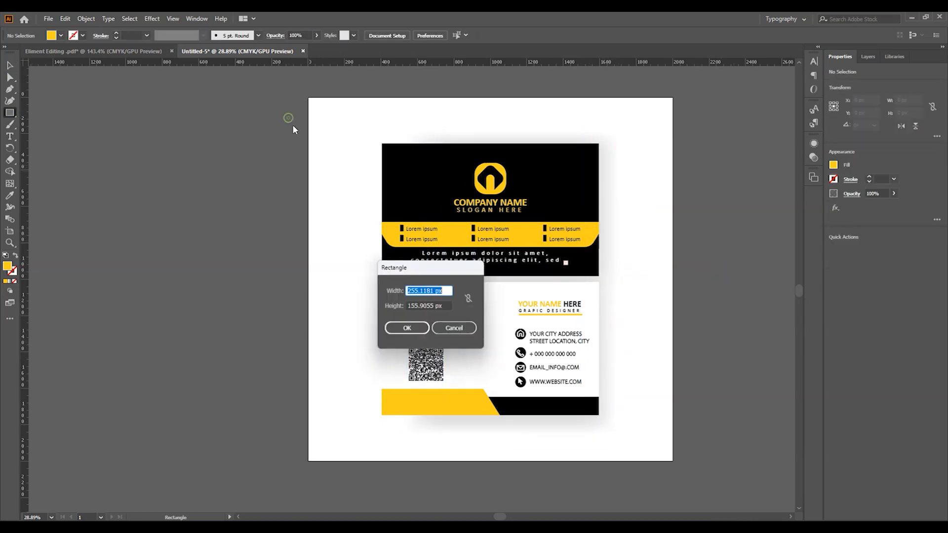
pyautogui.write('2000')
pyautogui.press('Return')
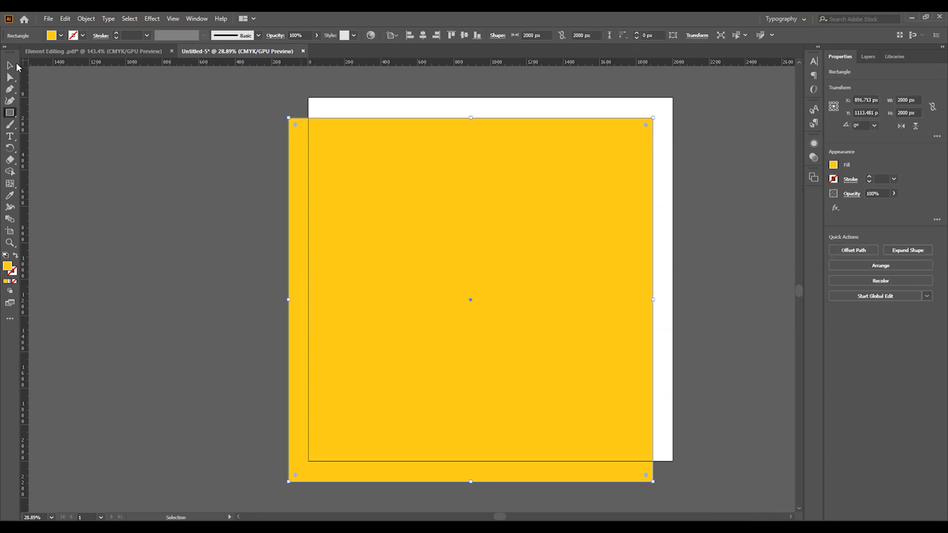
pyautogui.click(423, 35)
pyautogui.click(464, 35)
# - Send the square behind the cards and fill it light grey
pyautogui.rightClick(489, 196)
pyautogui.moveTo(546, 368)
pyautogui.click(643, 398)
pyautogui.click(61, 35)
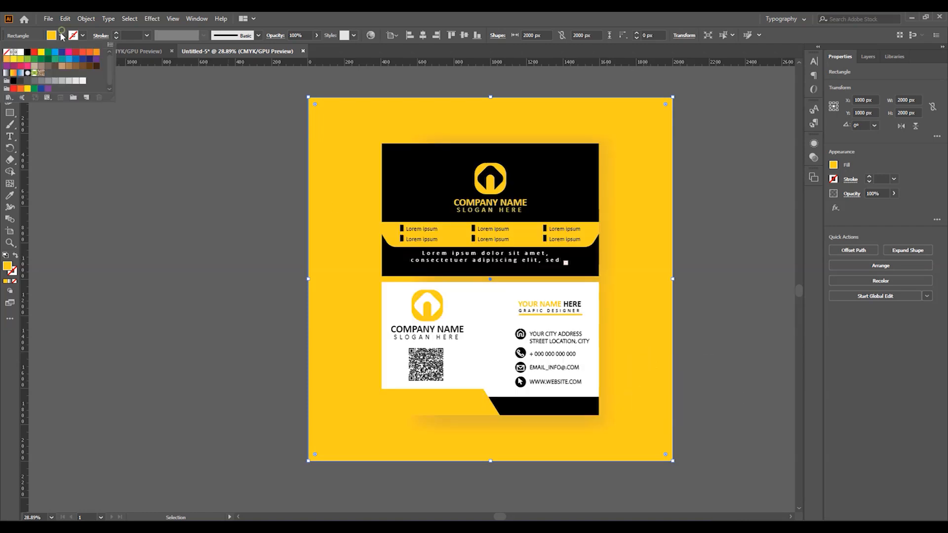
pyautogui.click(76, 82)
pyautogui.click(167, 185)
pyautogui.click(168, 153)
pyautogui.hotkey('ctrl', 'space')
pyautogui.moveTo(593, 281); pyautogui.dragTo(602, 281)
pyautogui.moveTo(514, 238); pyautogui.dragTo(492, 248)
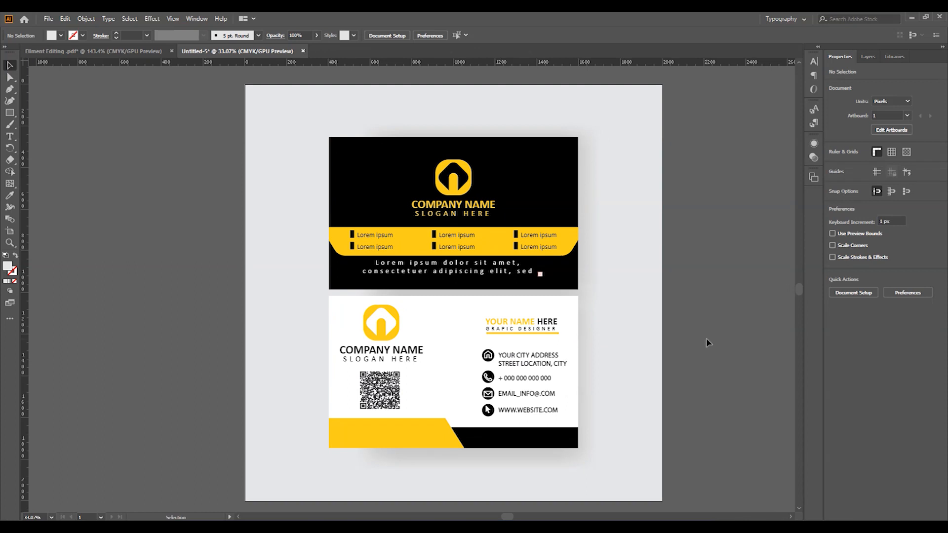